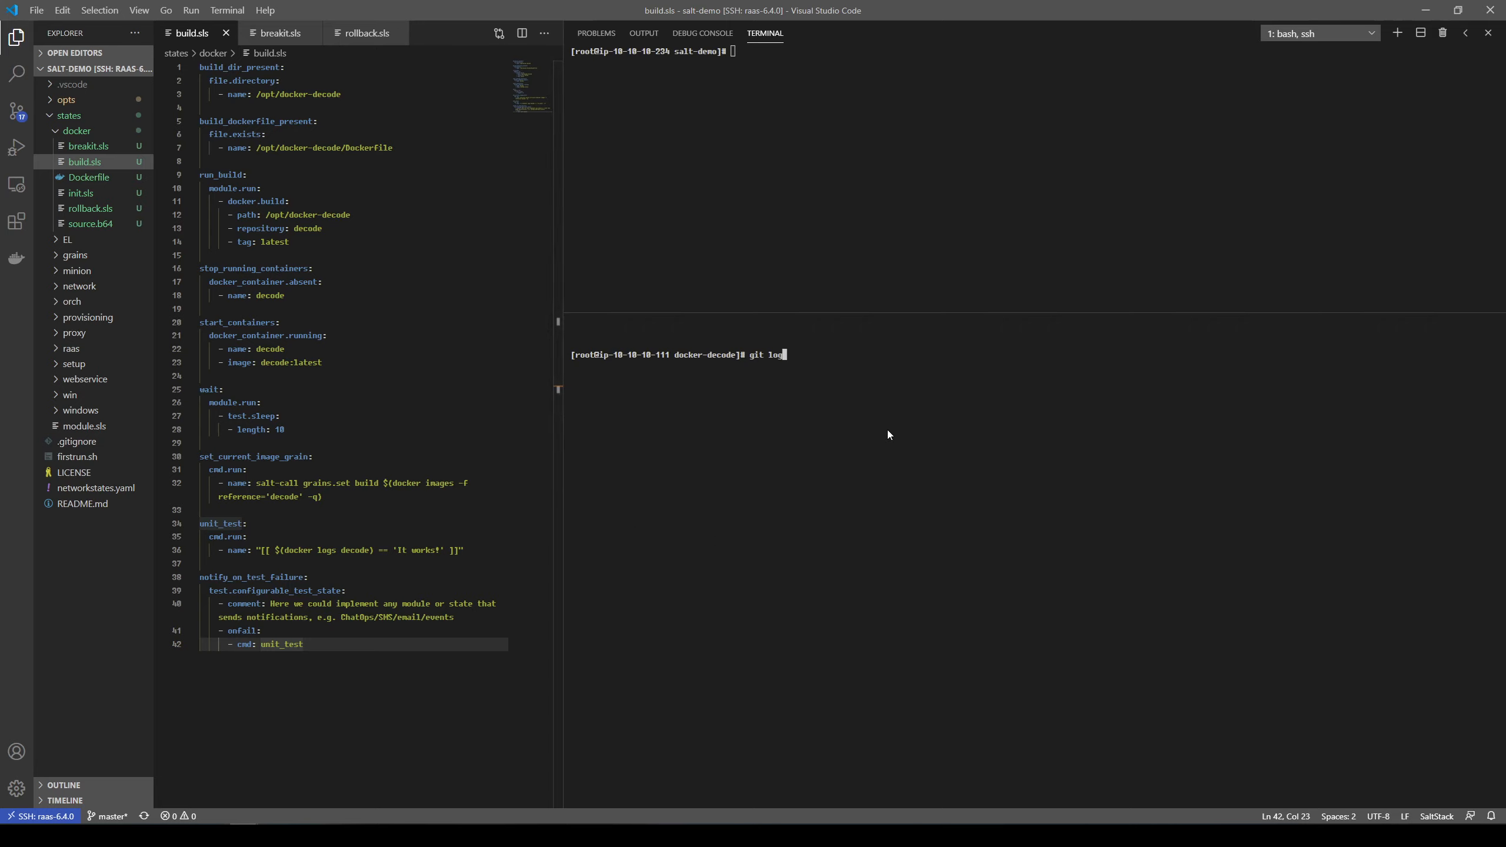
Step: Show the docker-decode repository's git log and the contents of its Dockerfile and source.b64 in the terminal
{"action": "key", "text": "Return"}
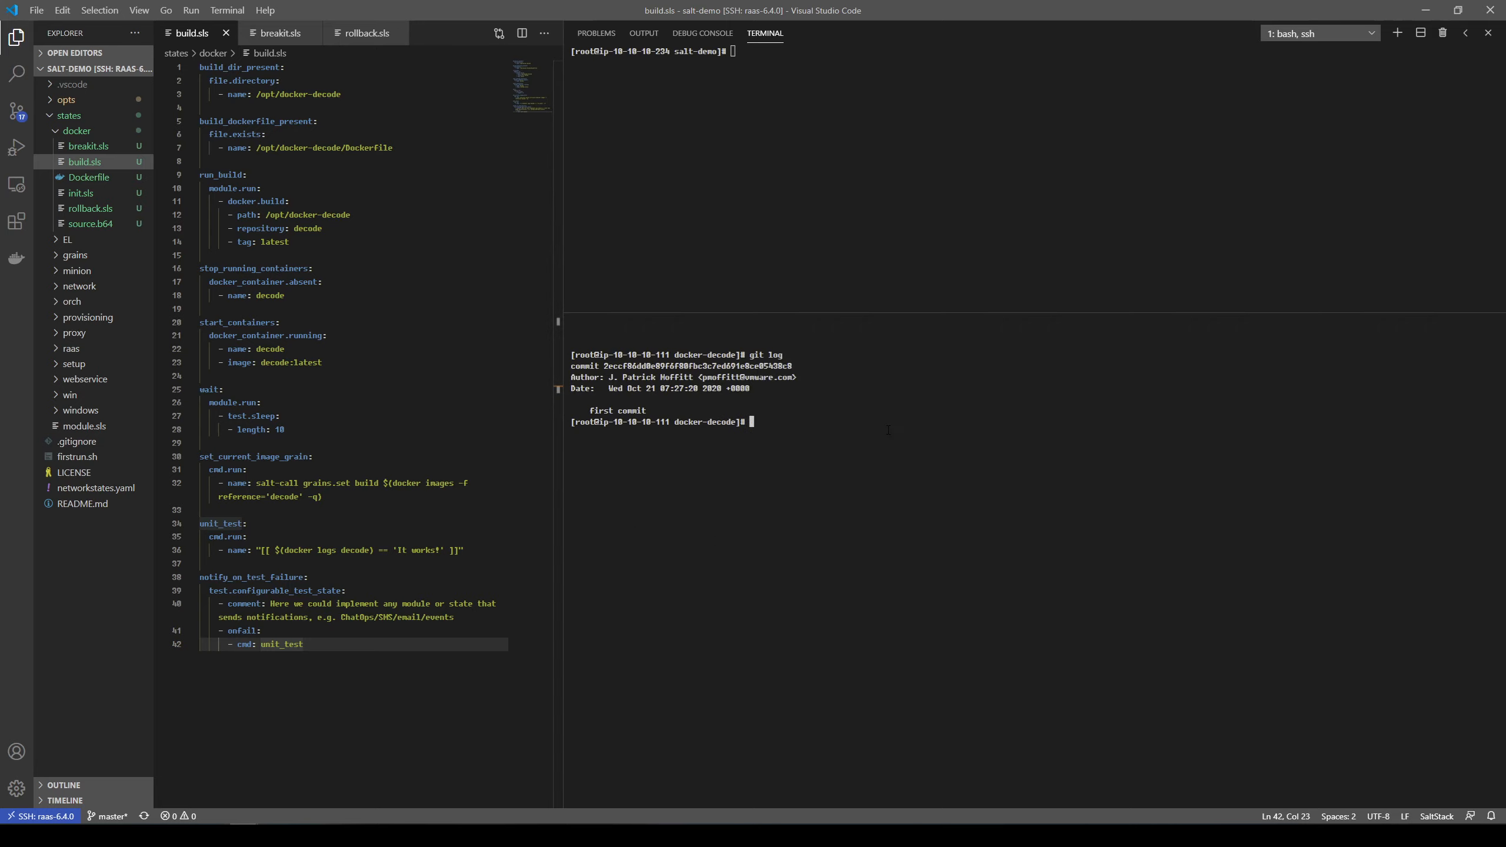
{"action": "type", "text": "less Dockerfile"}
{"action": "key", "text": "Return"}
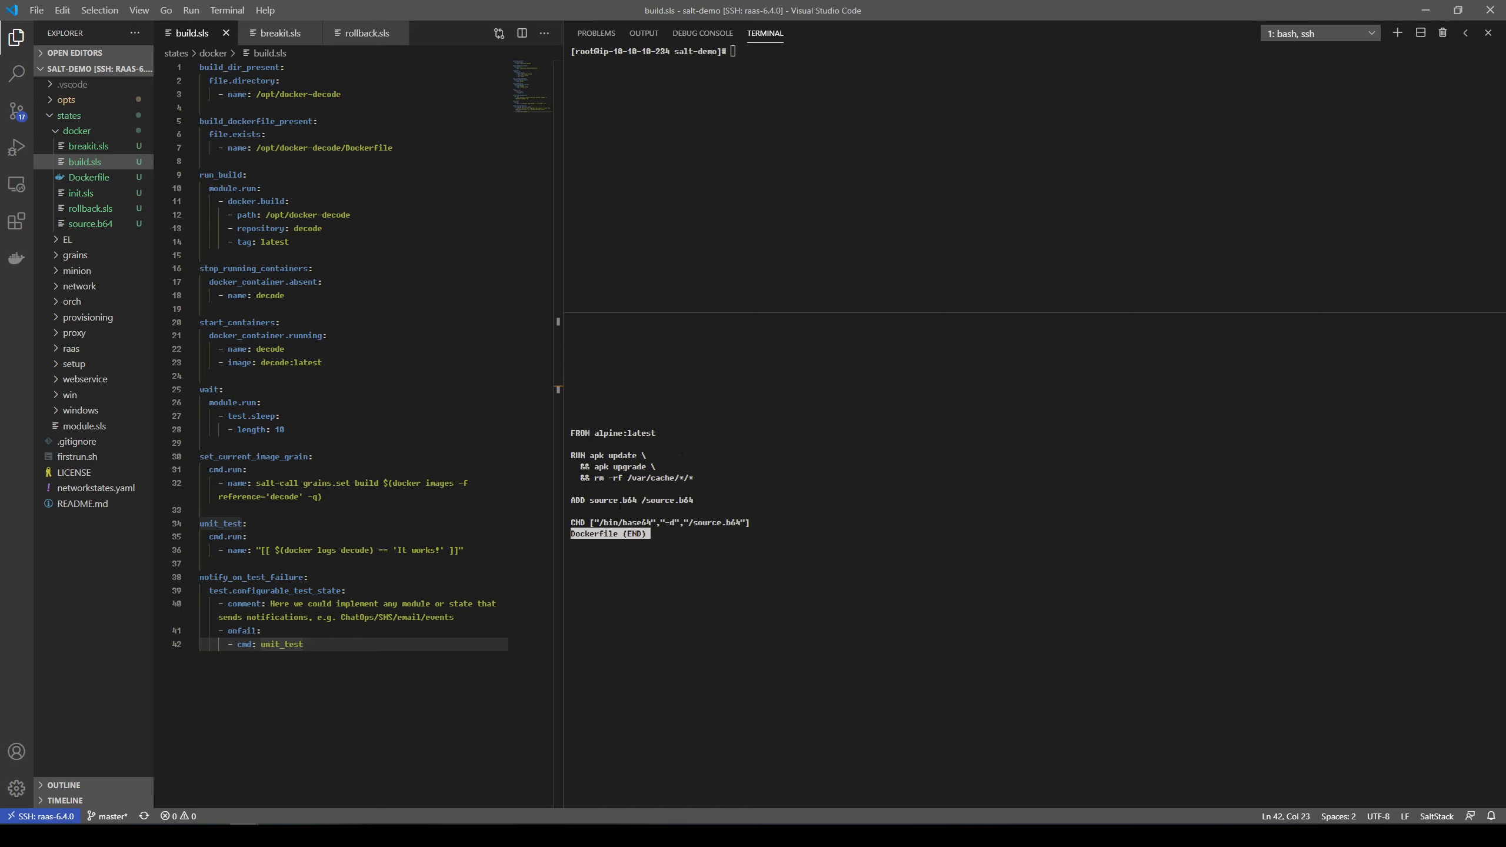
{"action": "type", "text": "q"}
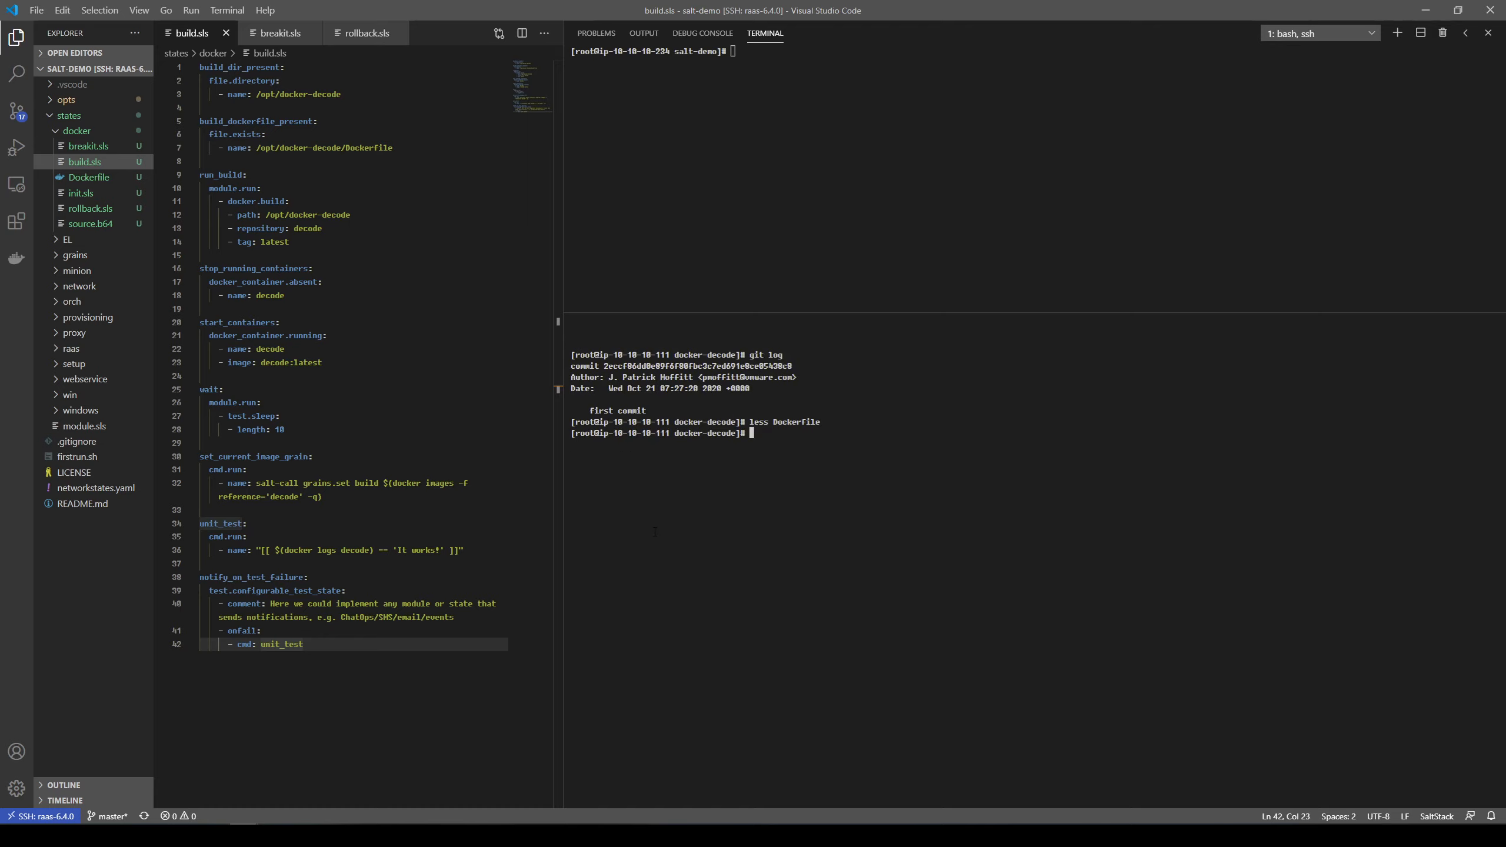
{"action": "type", "text": "cat source.b64"}
{"action": "key", "text": "Return"}
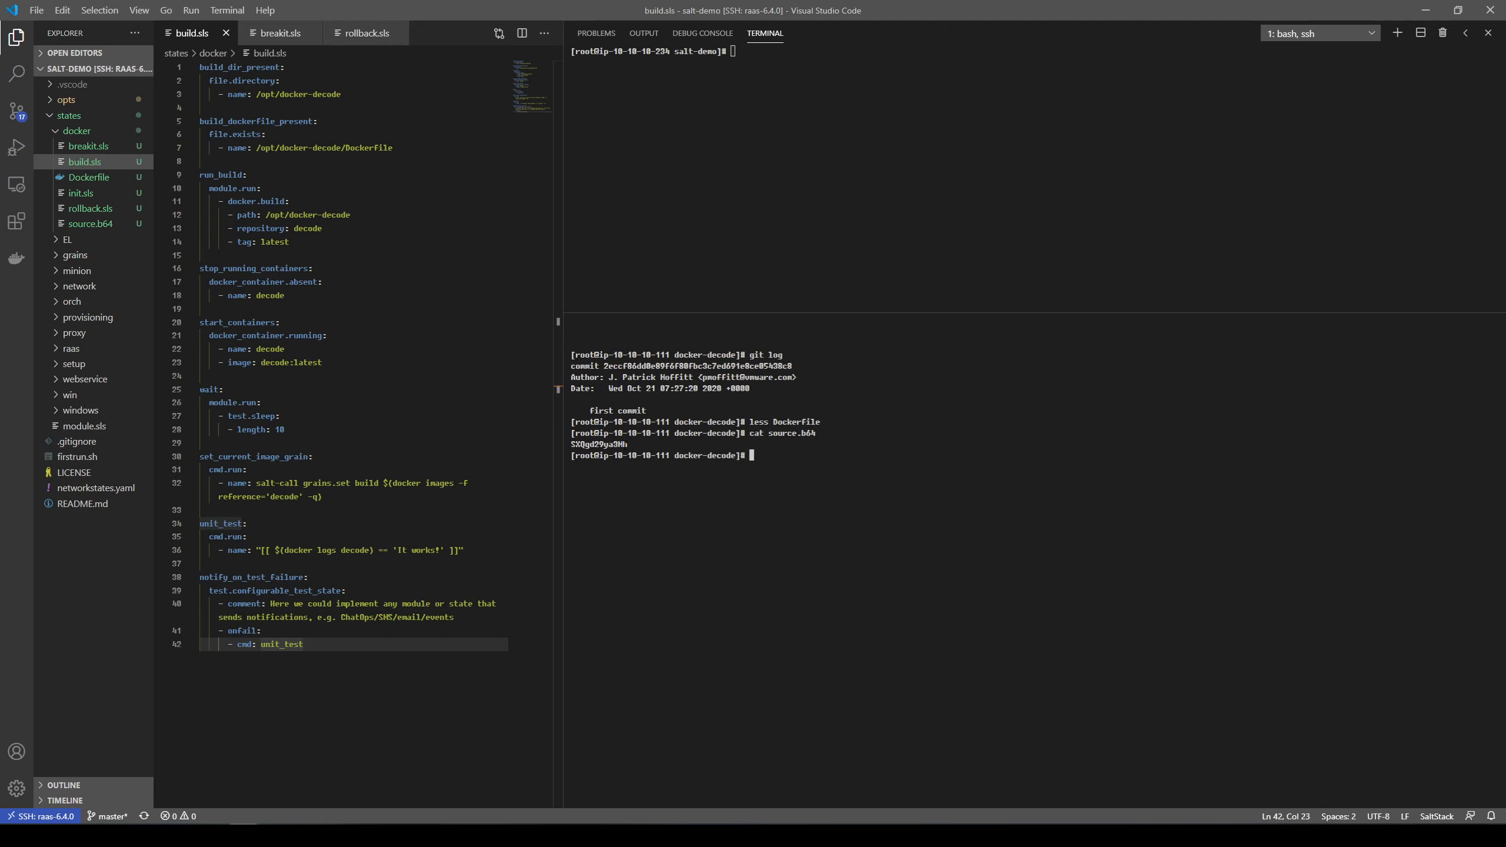
Step: Switch to SaltStack Enterprise in the browser and open build.sls from the file server's sse/docker_example folder
{"action": "key", "text": "alt+Tab"}
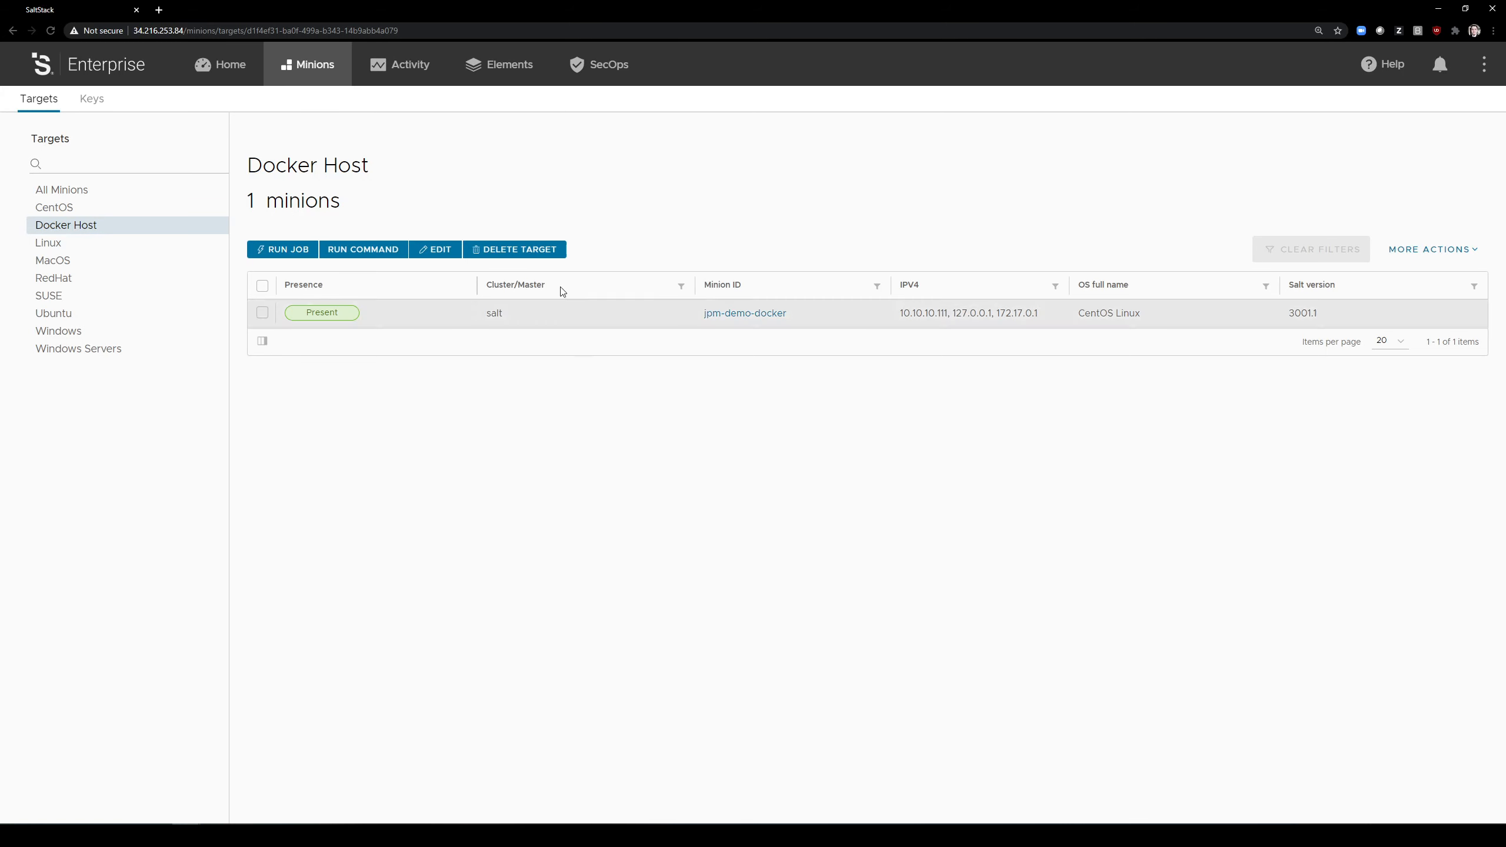
{"action": "left_click", "coordinate": [487, 73]}
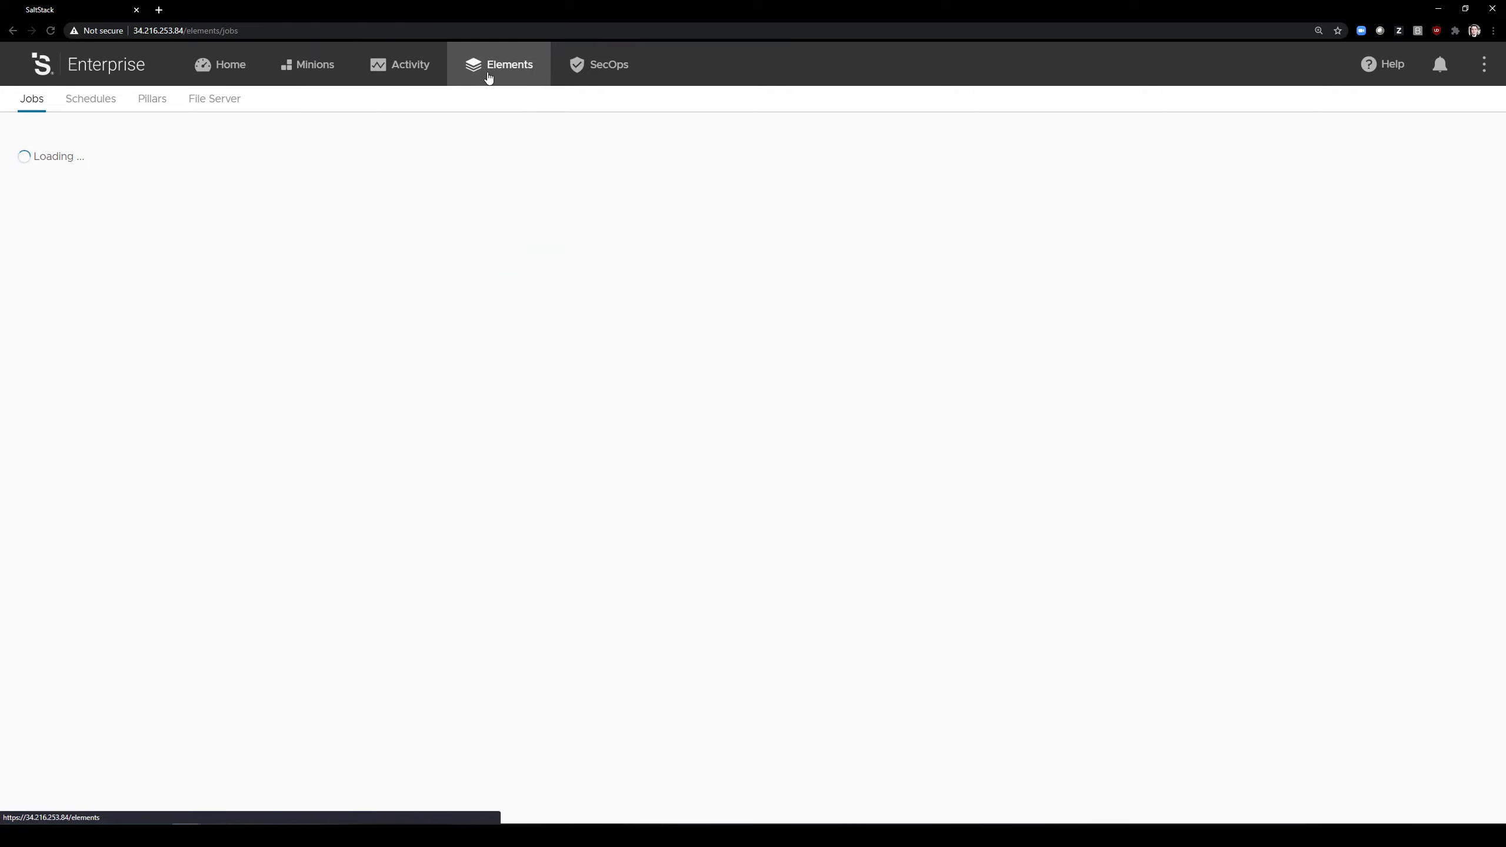
{"action": "left_click", "coordinate": [235, 103]}
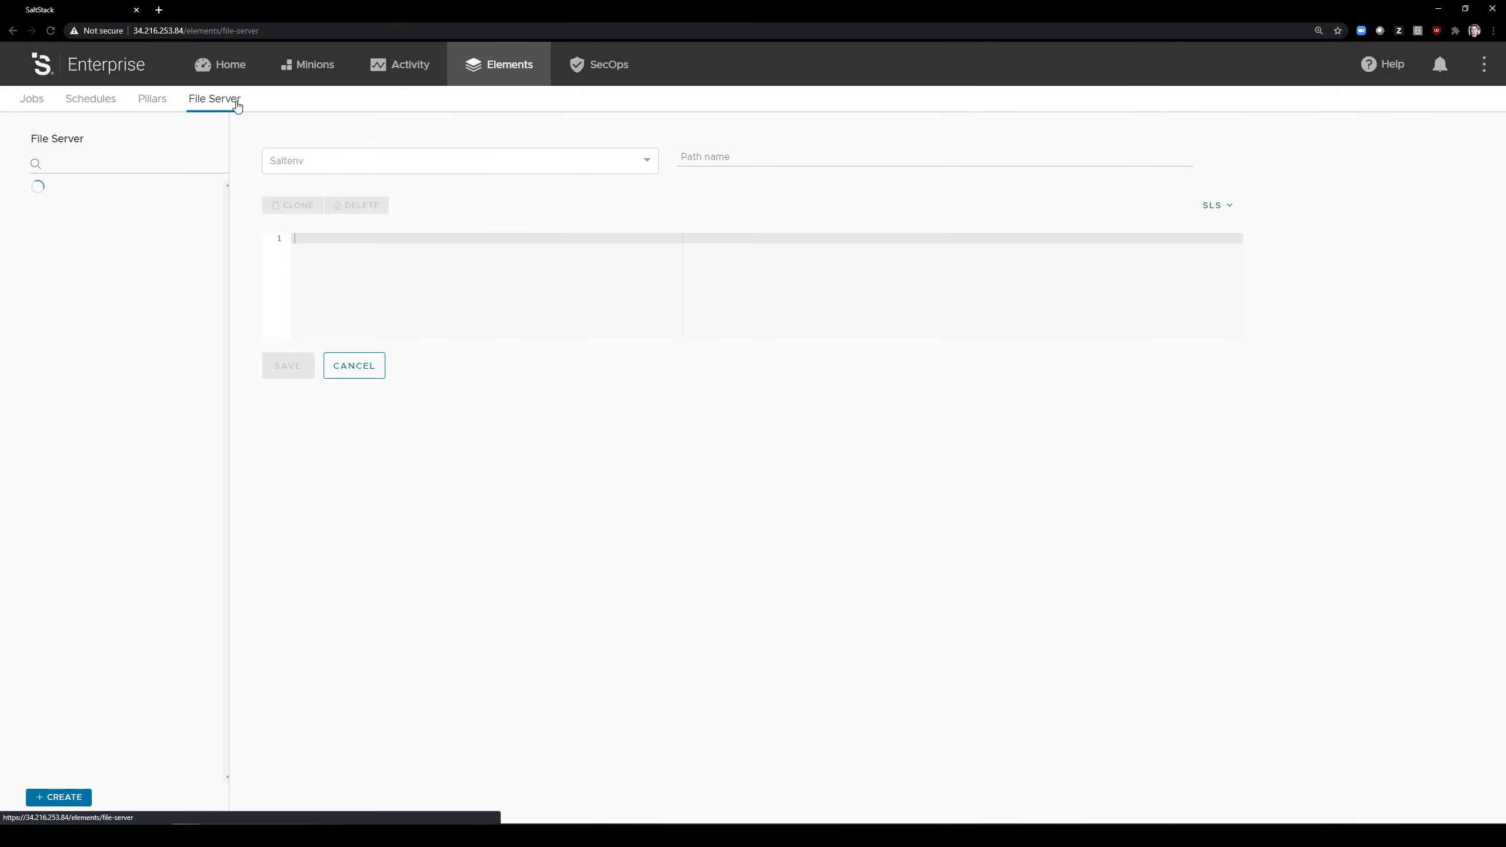
{"action": "left_click", "coordinate": [43, 217]}
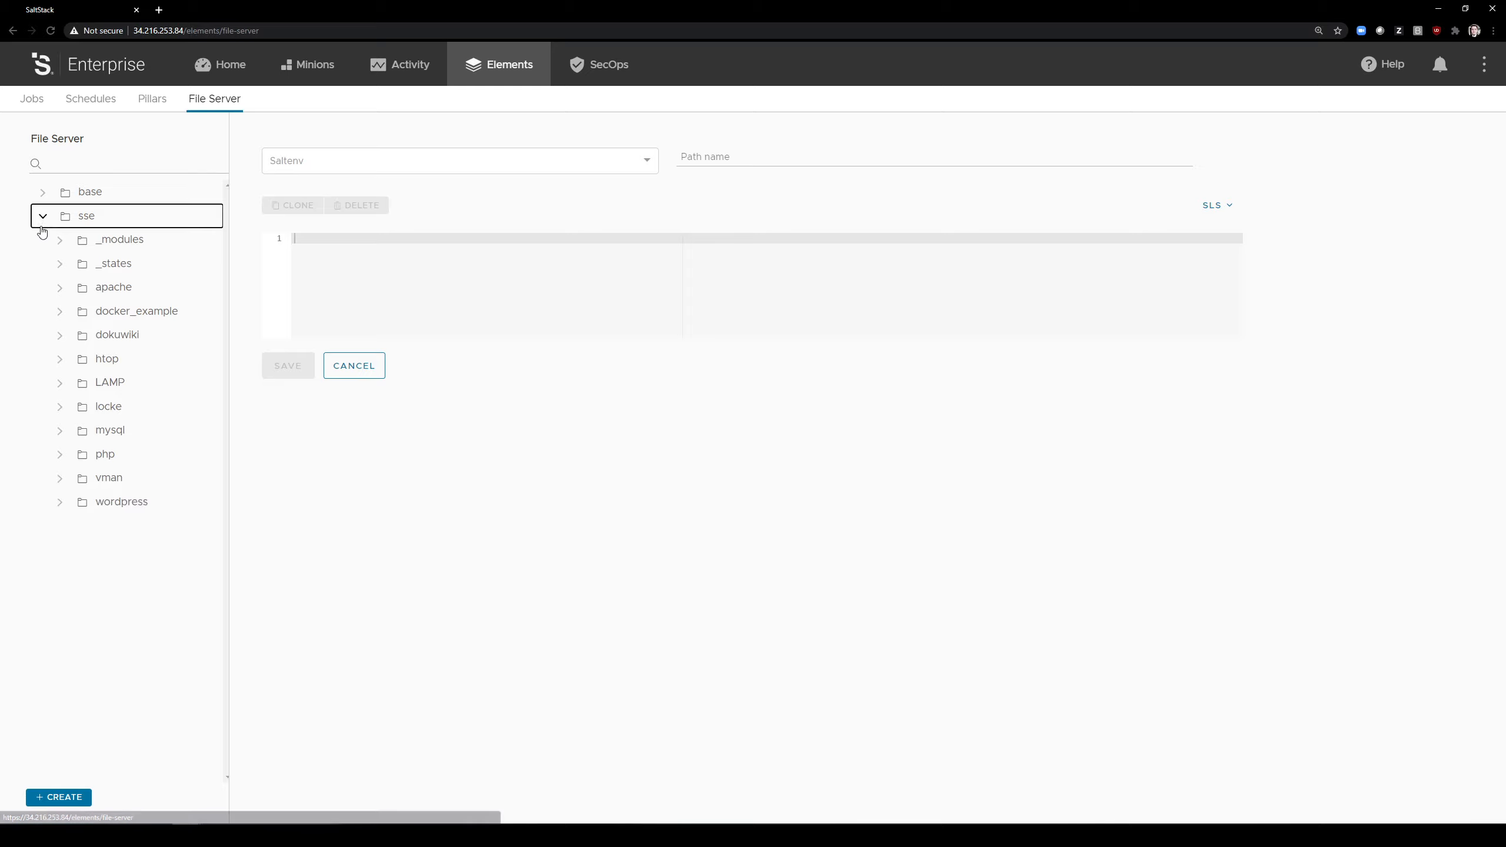
{"action": "left_click", "coordinate": [81, 318]}
{"action": "left_click", "coordinate": [56, 312]}
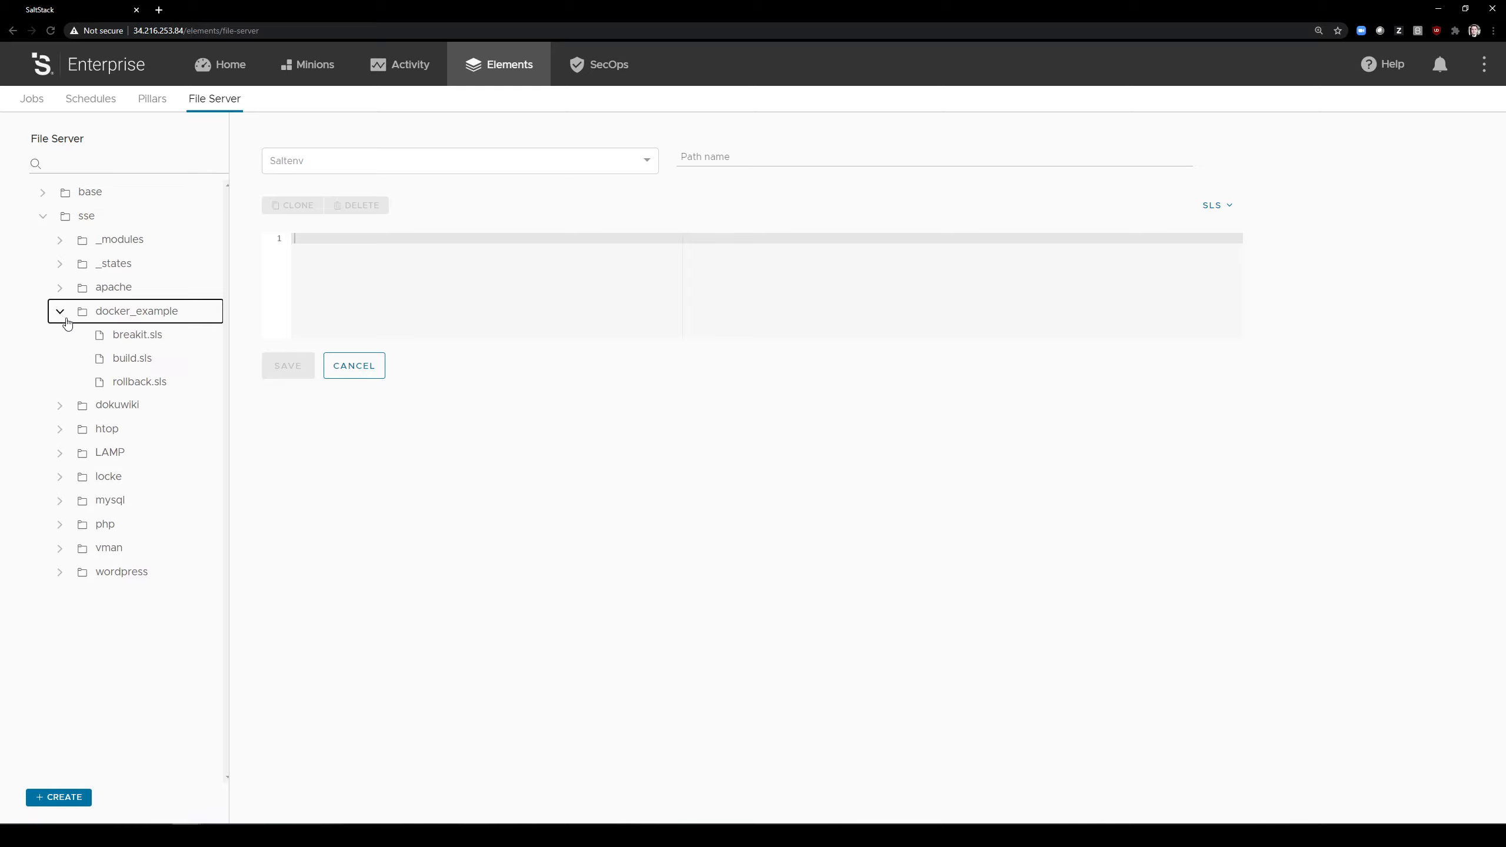
{"action": "left_click", "coordinate": [134, 361]}
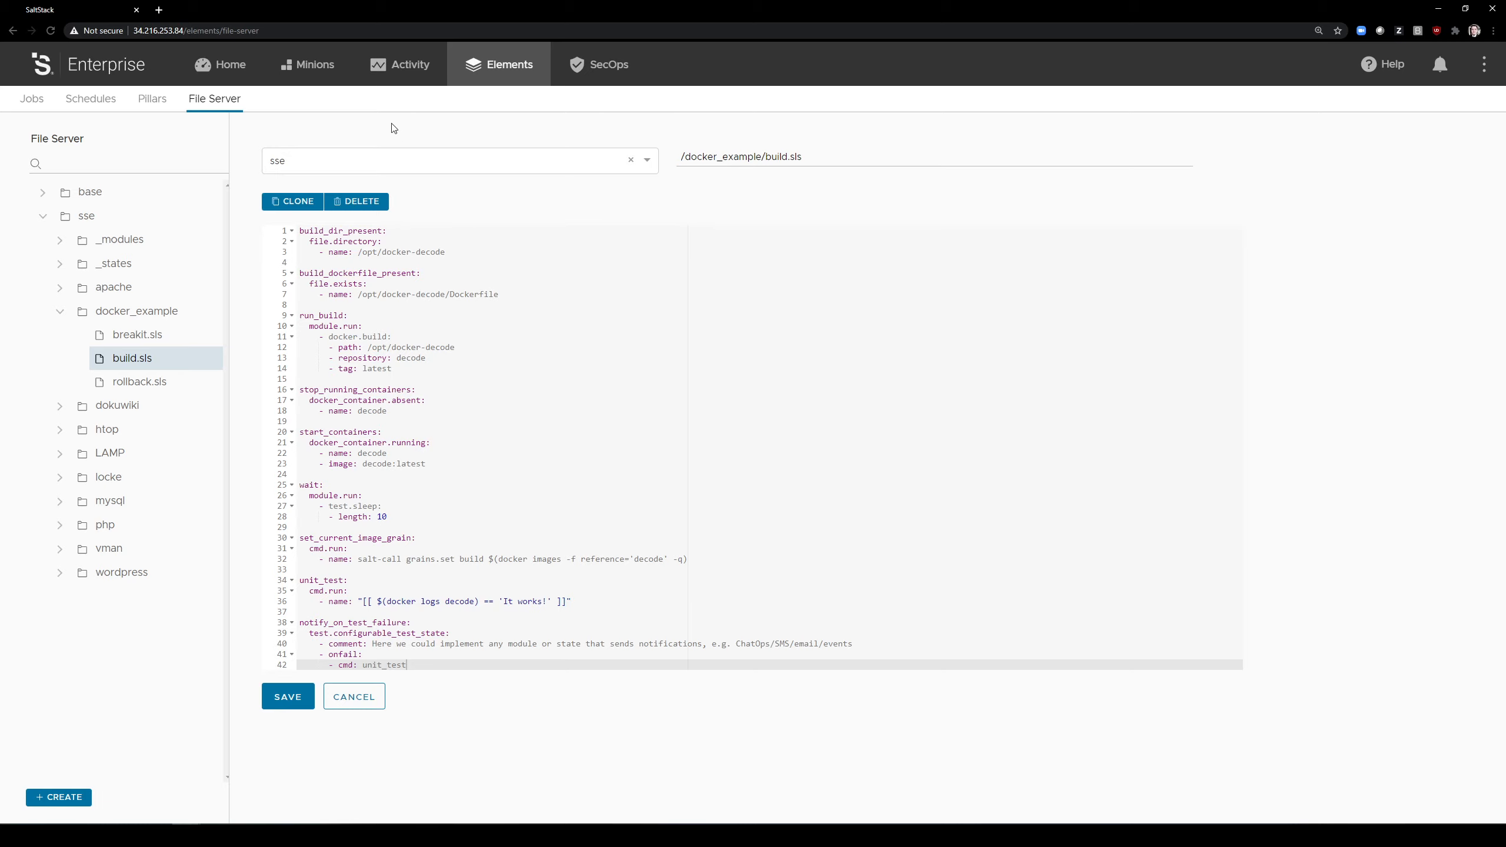
Step: Run the Docker Build job on the Docker Host target without any extra options
{"action": "left_click", "coordinate": [320, 65]}
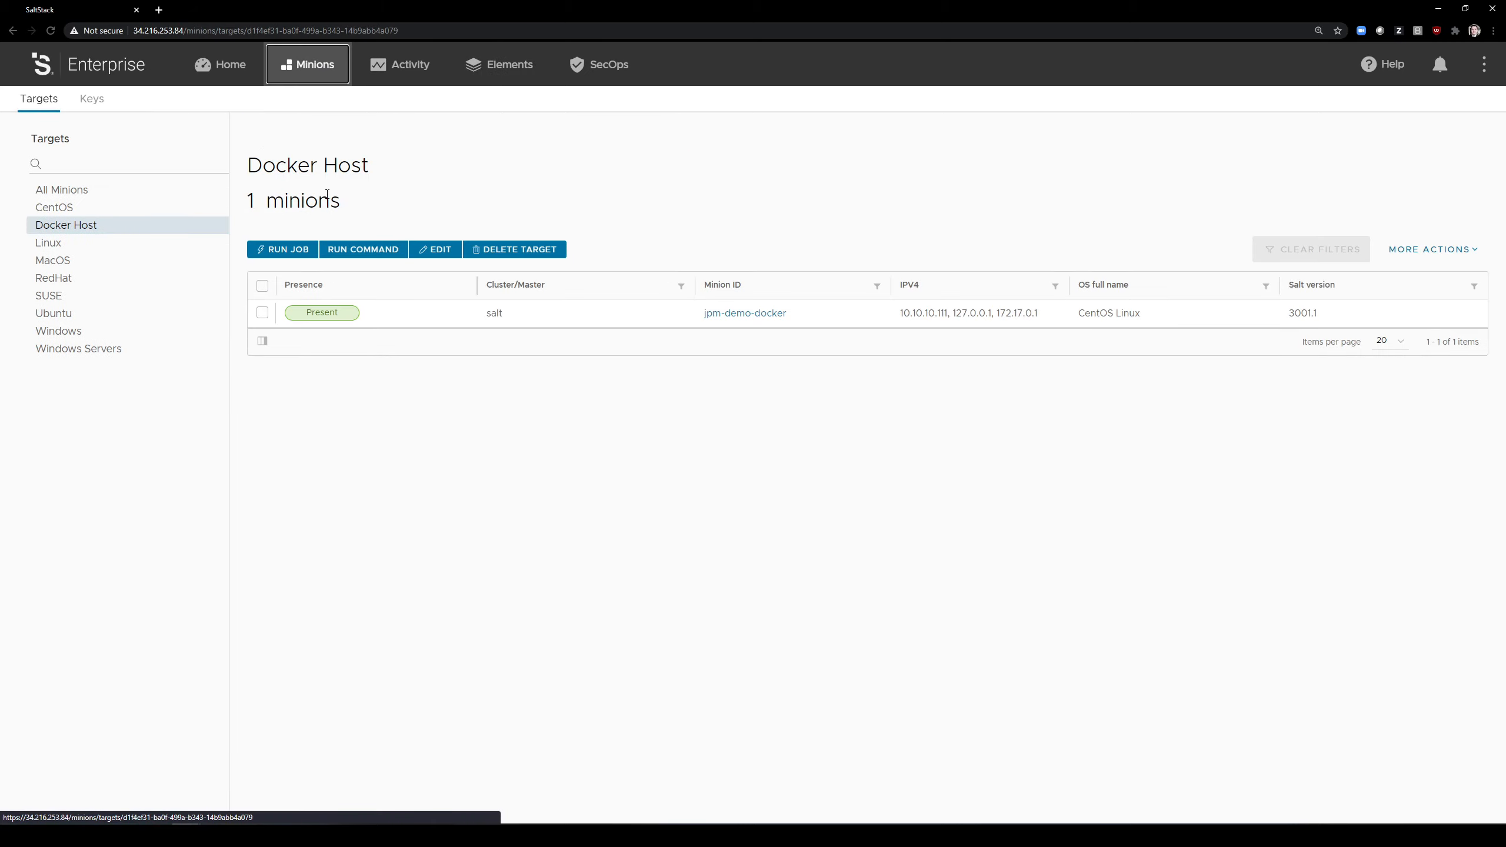
{"action": "left_click", "coordinate": [285, 249]}
{"action": "left_click", "coordinate": [748, 400]}
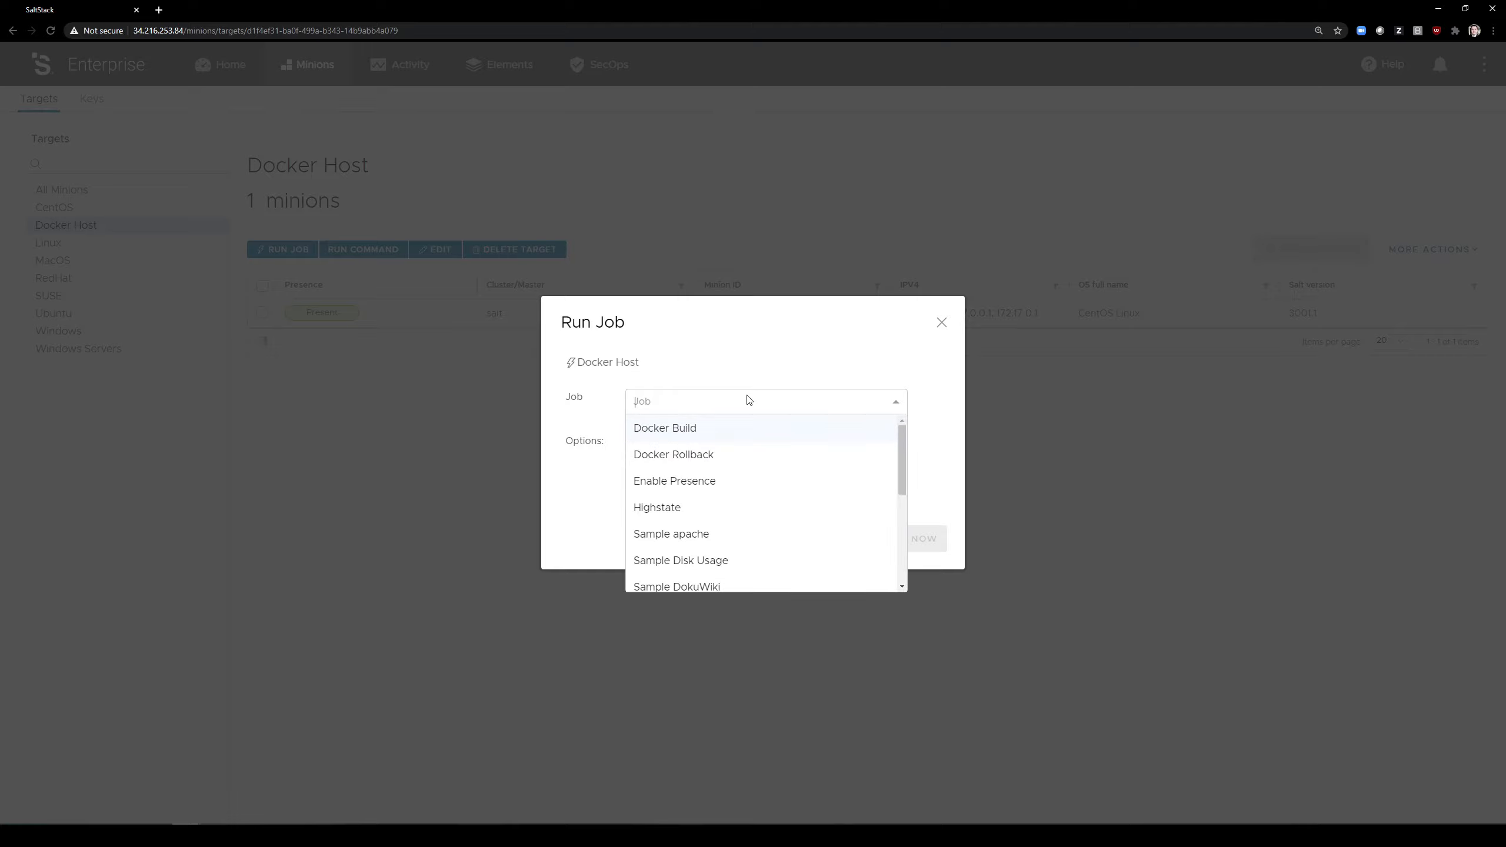
{"action": "left_click", "coordinate": [686, 430]}
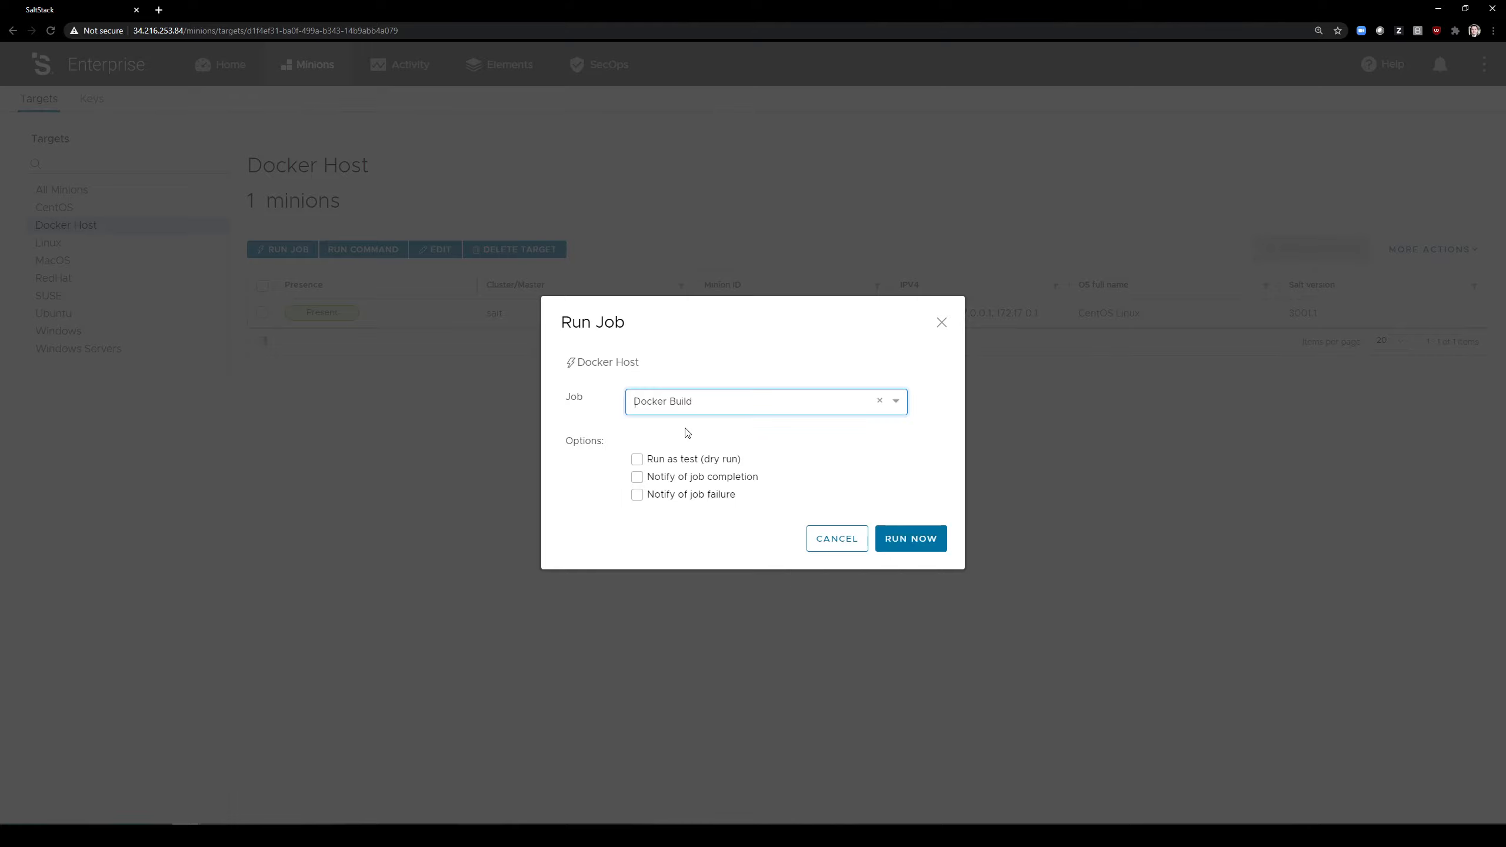
{"action": "left_click", "coordinate": [922, 539]}
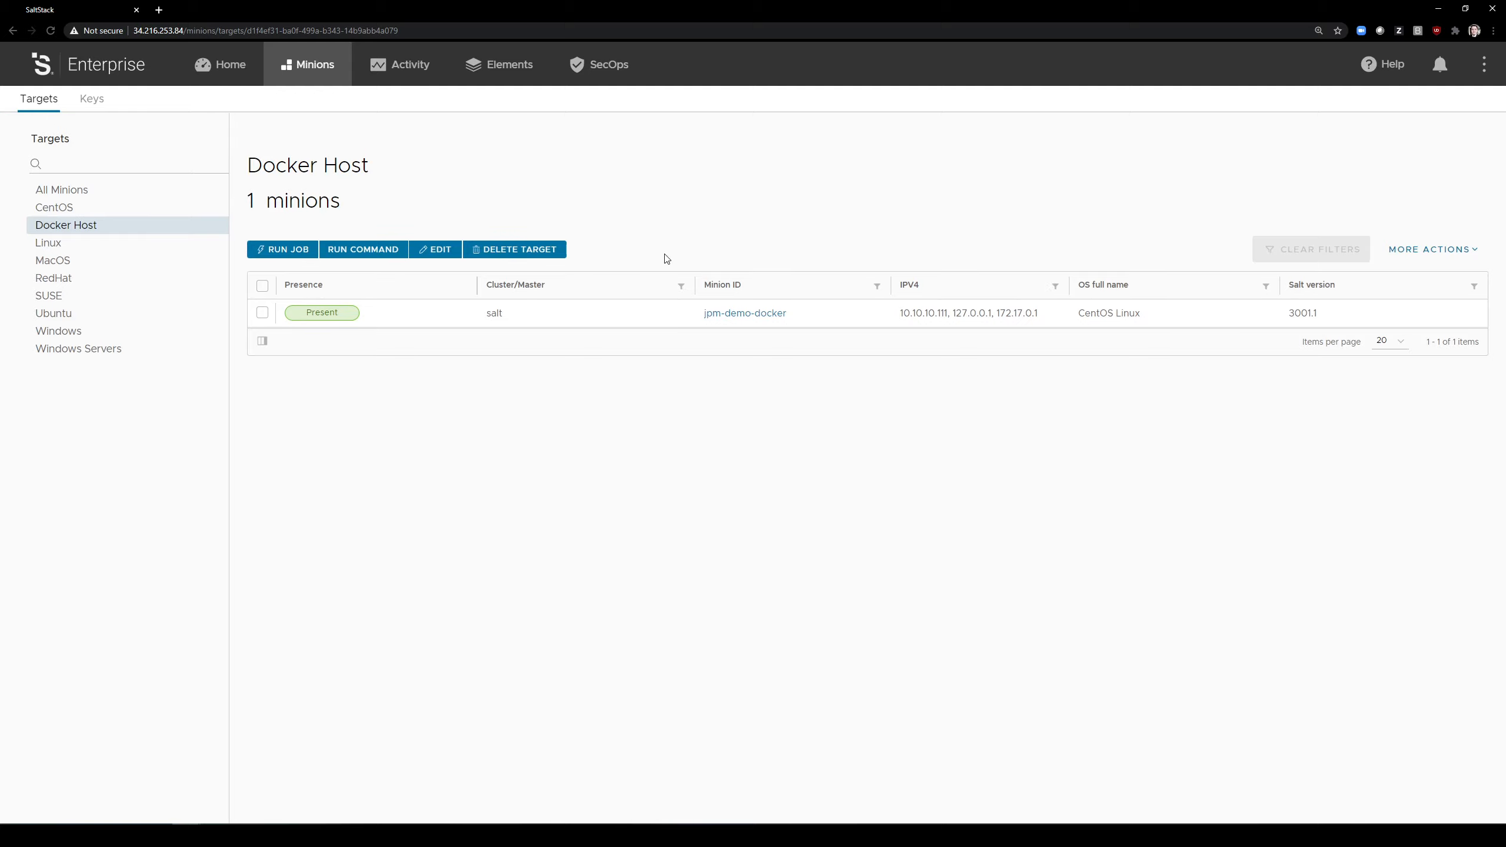
Step: Start creating a new job and name it "Docker Breakit"
{"action": "left_click", "coordinate": [498, 72]}
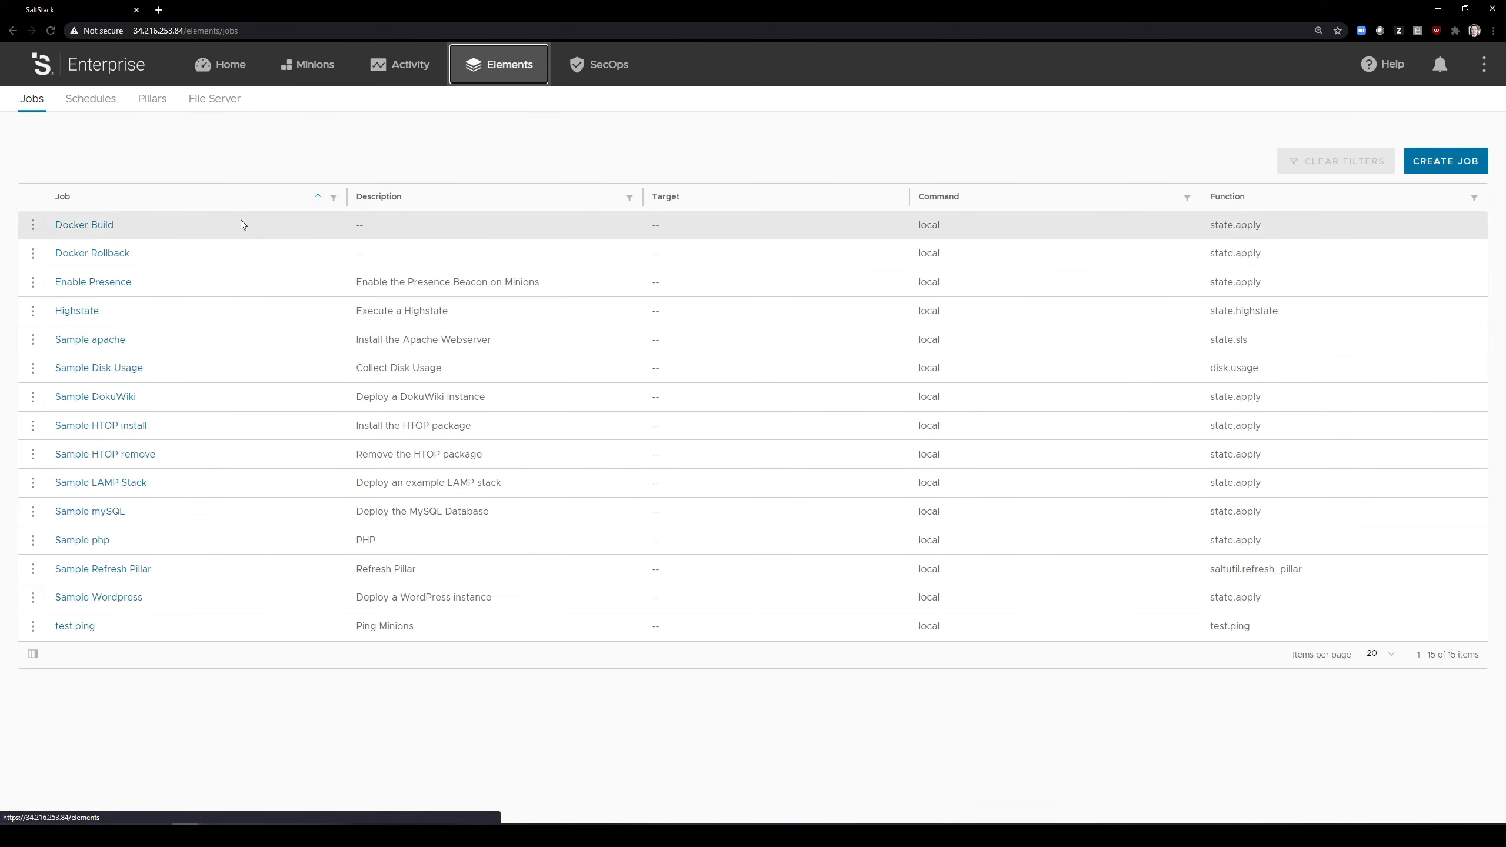
{"action": "left_click", "coordinate": [1410, 166]}
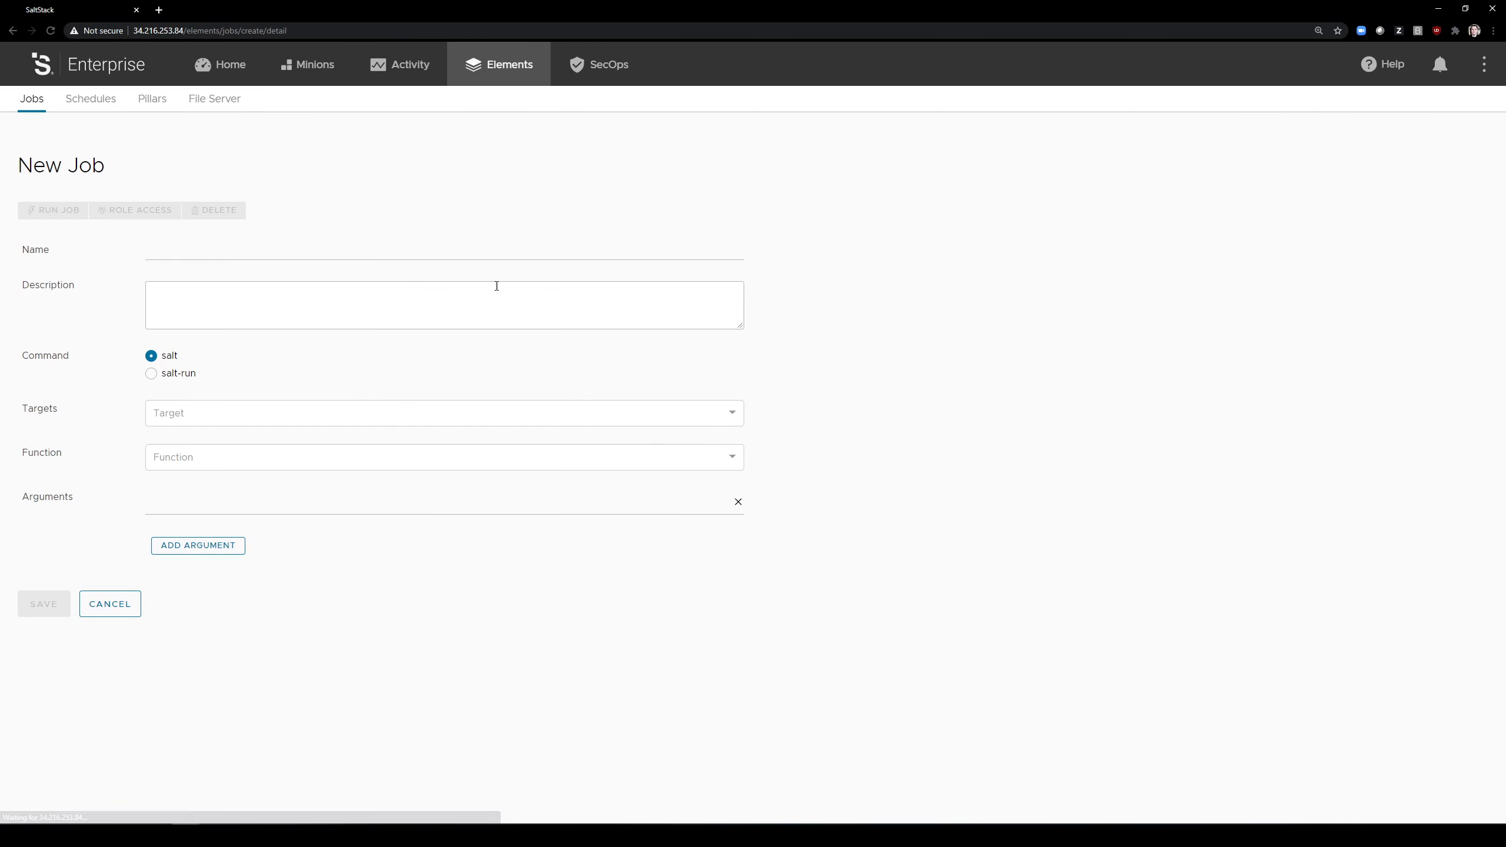
{"action": "left_click", "coordinate": [257, 249]}
{"action": "type", "text": "Docker Breat"}
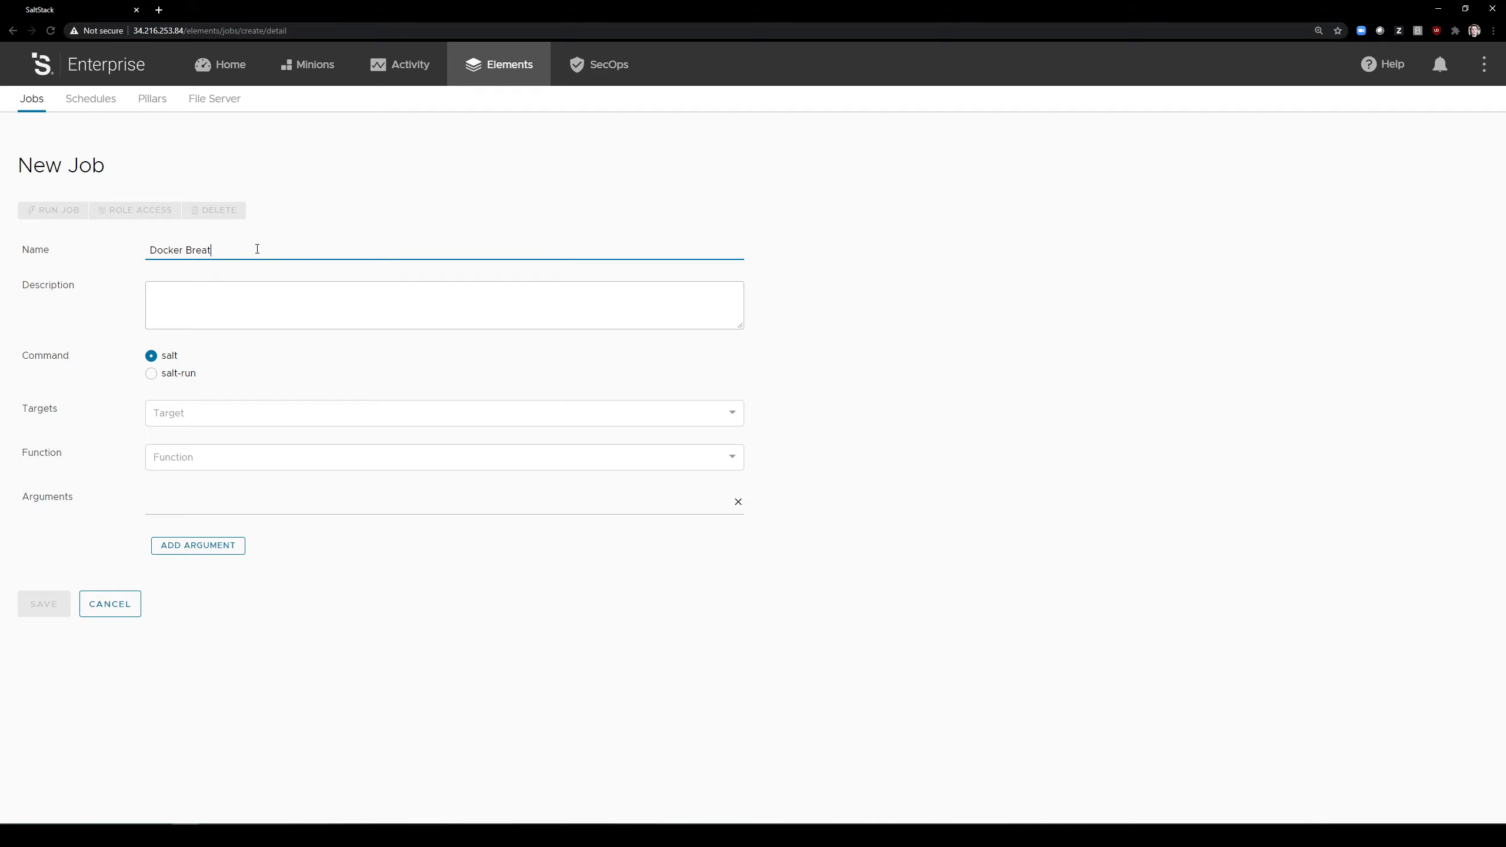
{"action": "key", "text": "BackSpace"}
{"action": "type", "text": "kit"}
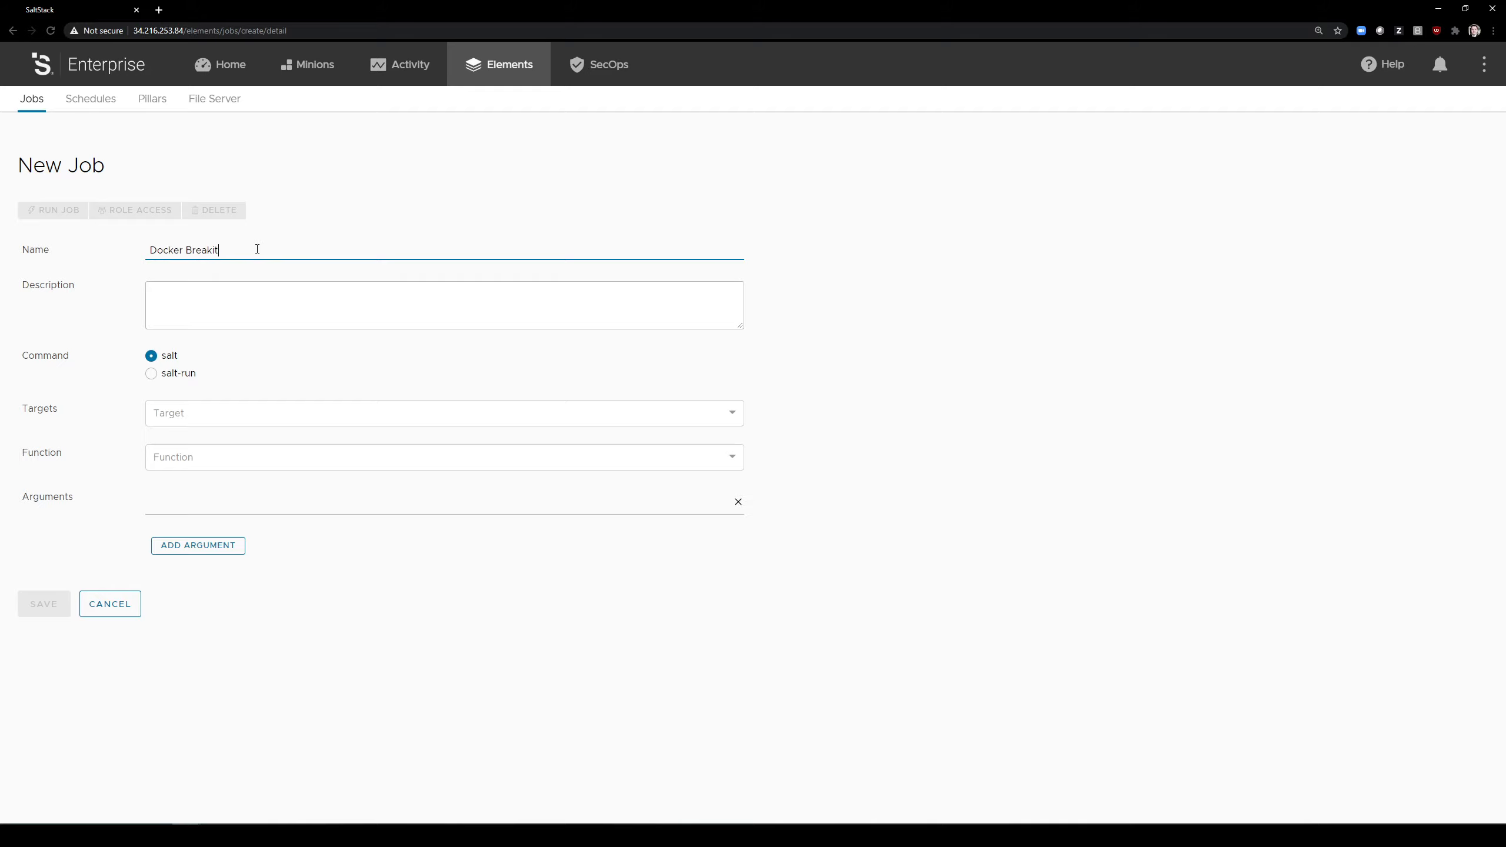
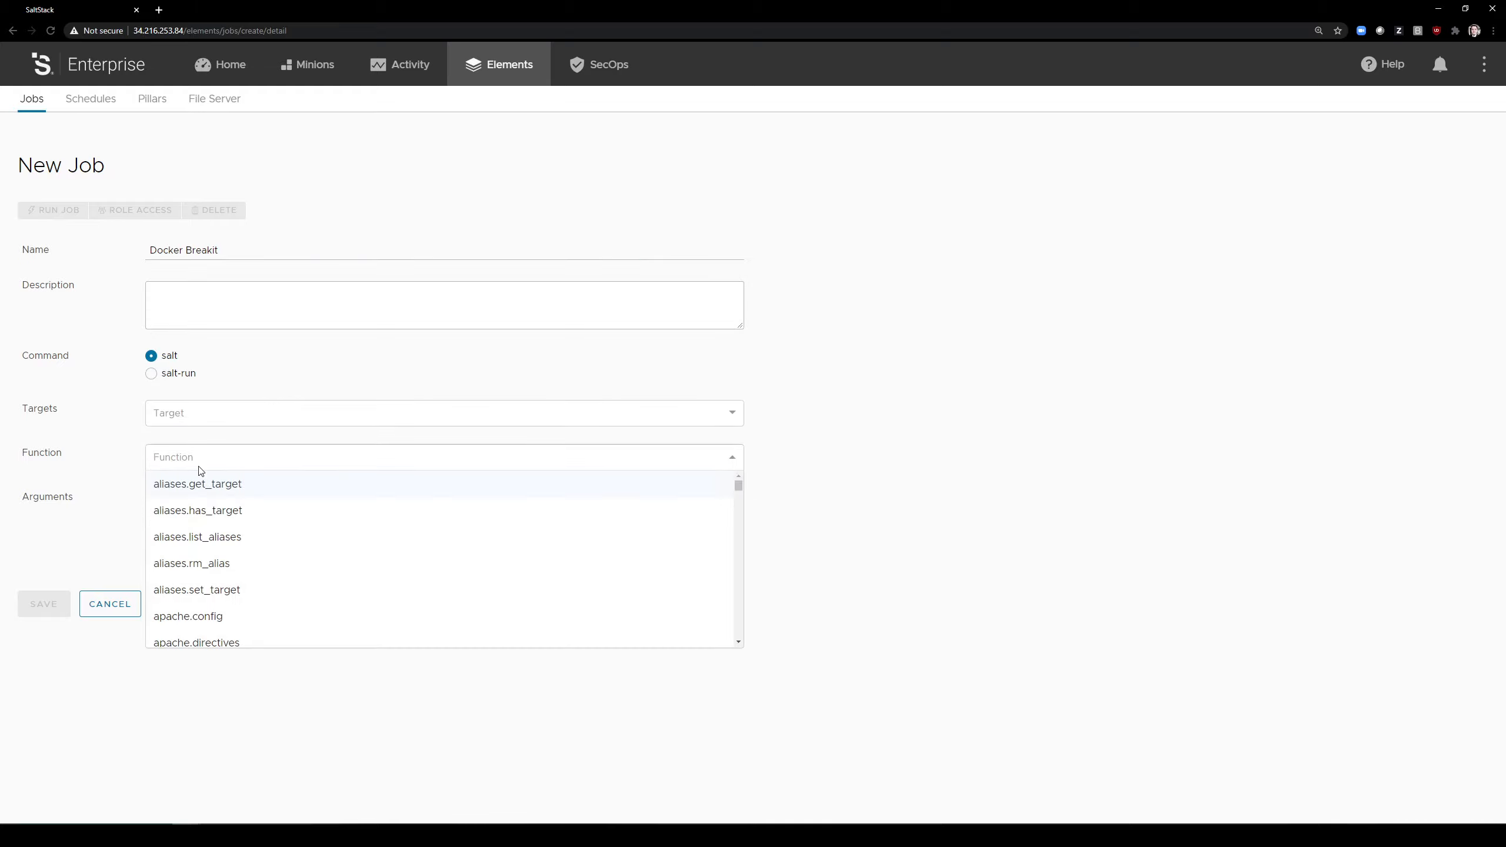
Step: Set the job's function to state.apply with the docker_example.breakit state and save the job
{"action": "type", "text": "state.apply"}
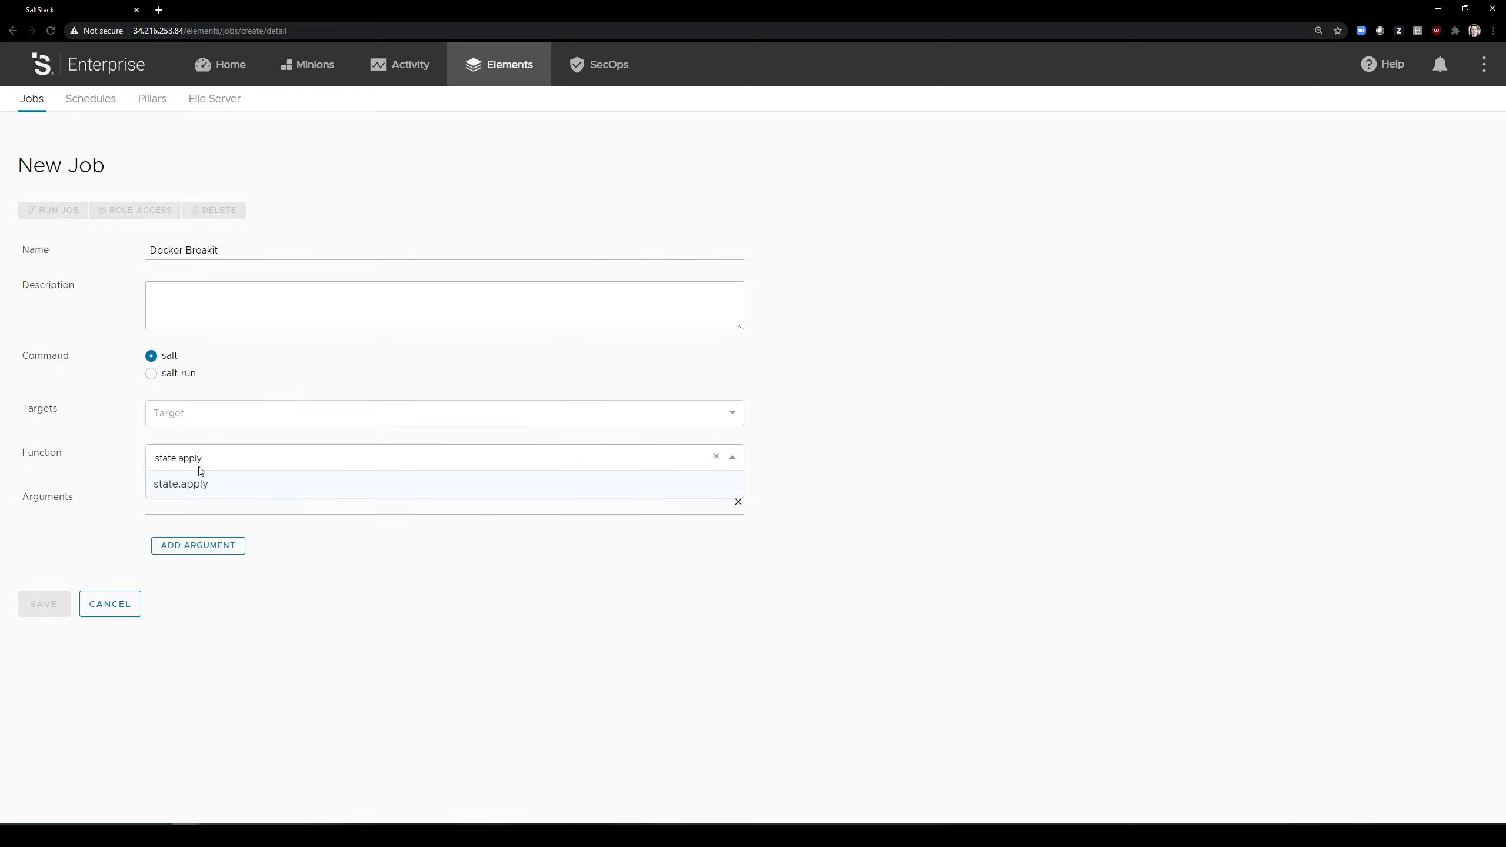
{"action": "left_click", "coordinate": [200, 483]}
{"action": "left_click", "coordinate": [192, 542]}
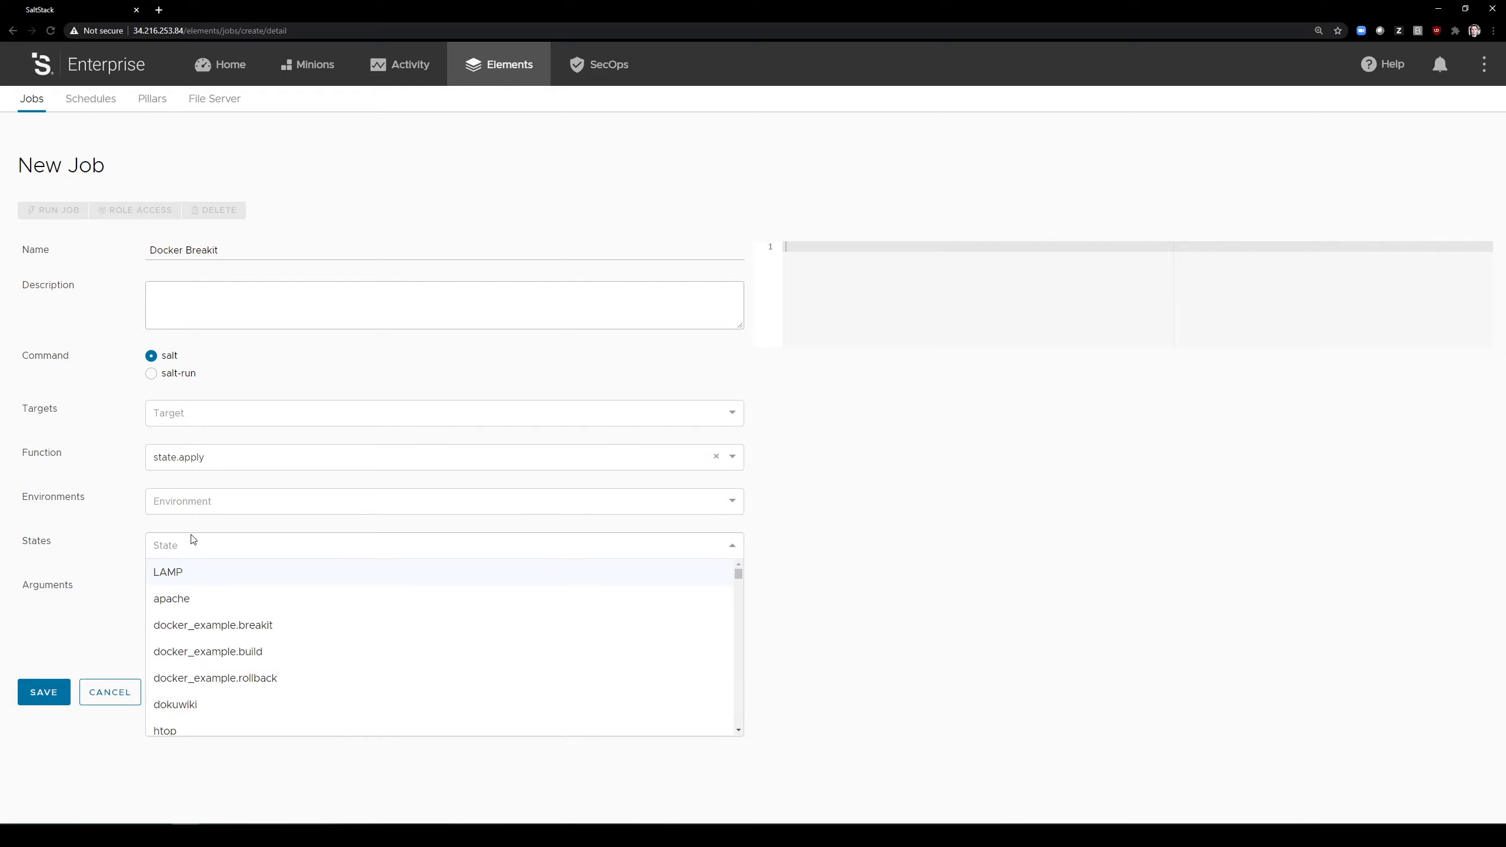
{"action": "type", "text": "docker.b"}
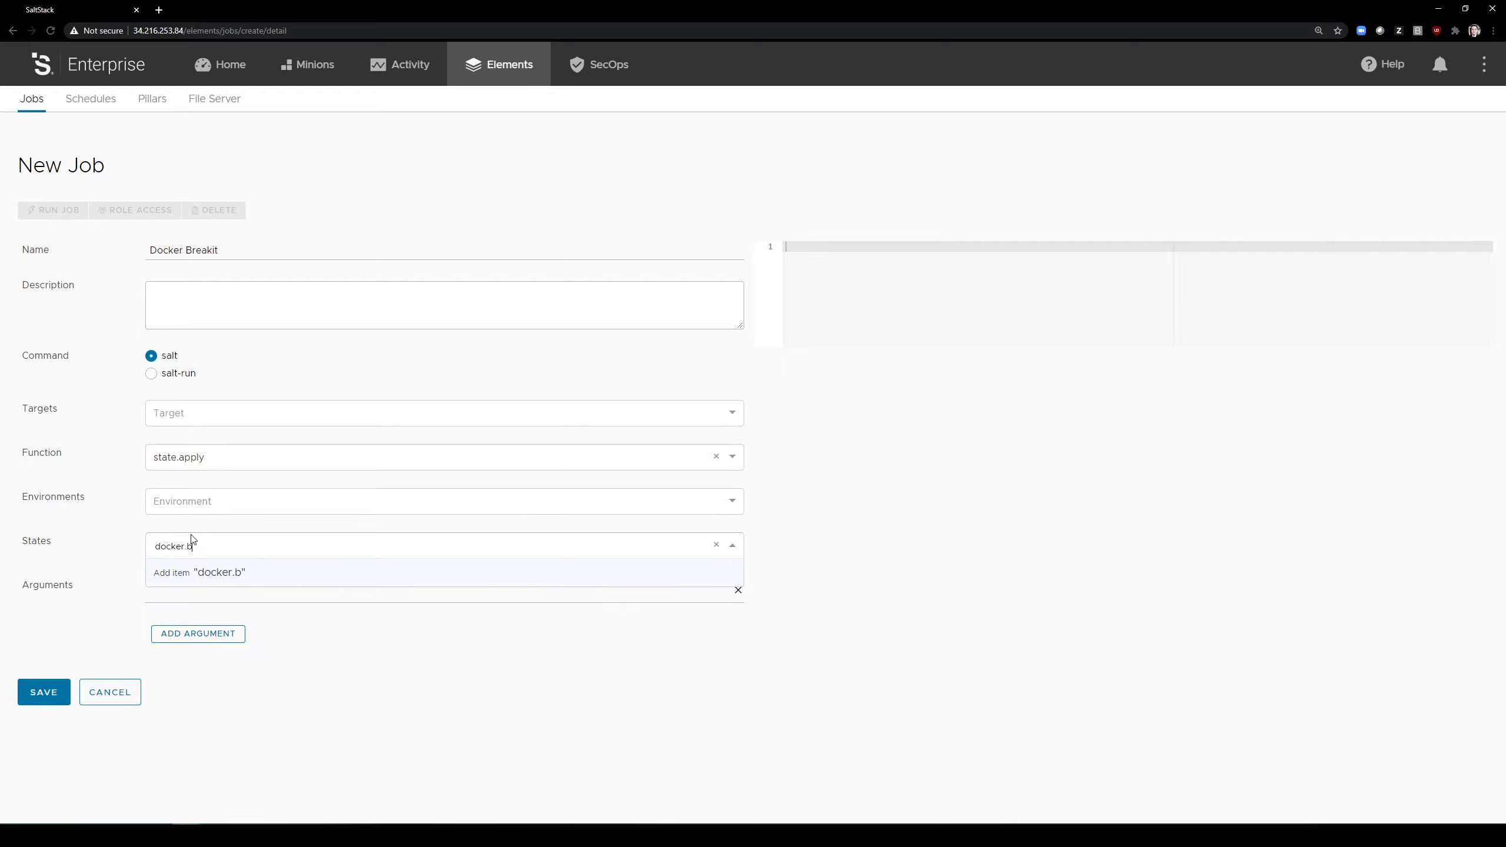
{"action": "type", "text": "reakit"}
{"action": "left_click", "coordinate": [179, 571]}
{"action": "left_click", "coordinate": [32, 698]}
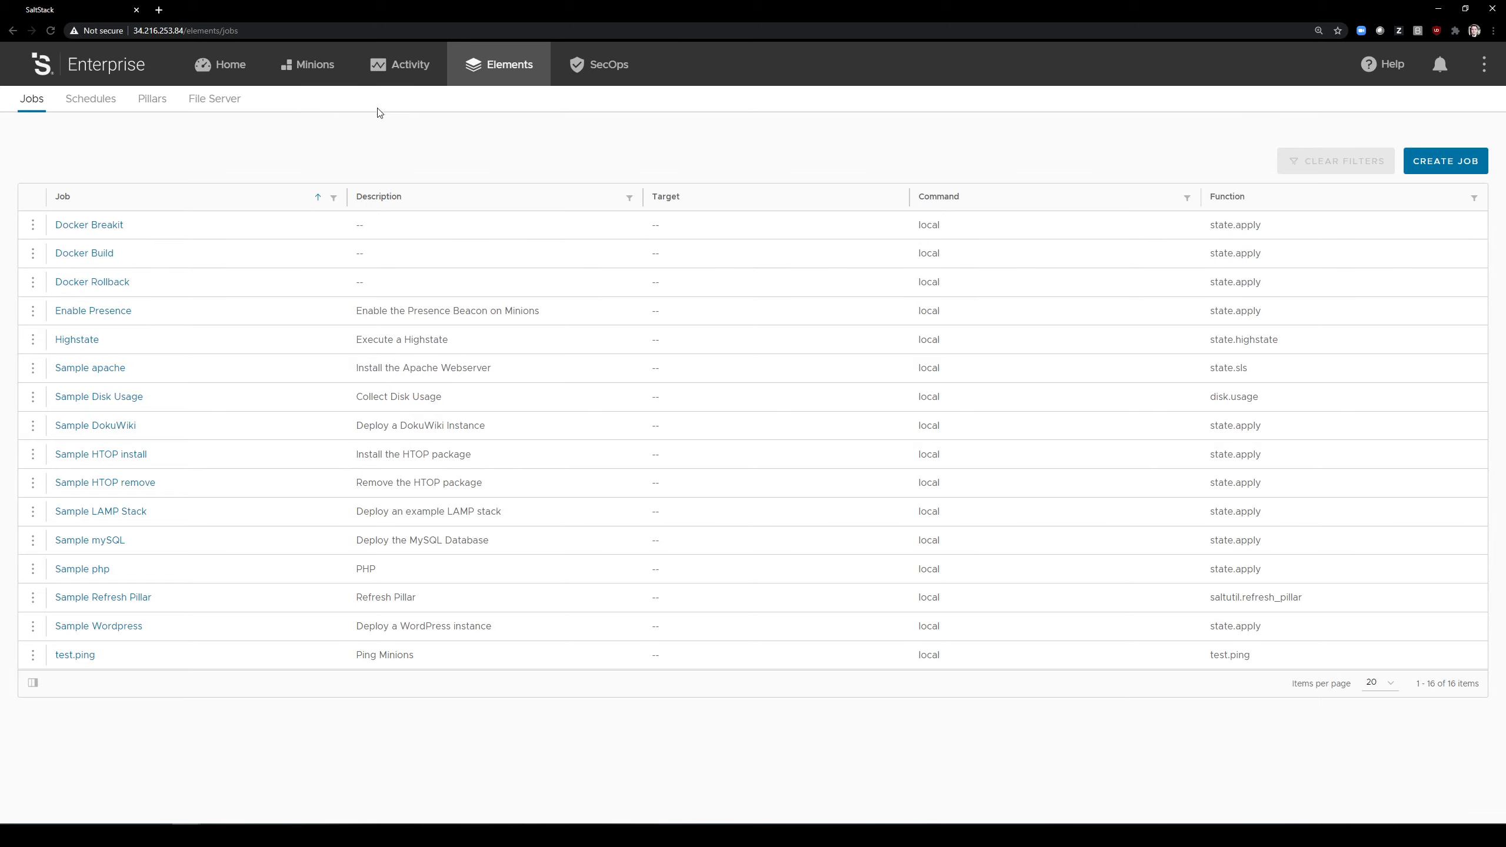
Step: Open the latest completed Docker Build run and examine the Highstate results for the jpm-demo-docker minion, including its unit_test state
{"action": "left_click", "coordinate": [399, 69]}
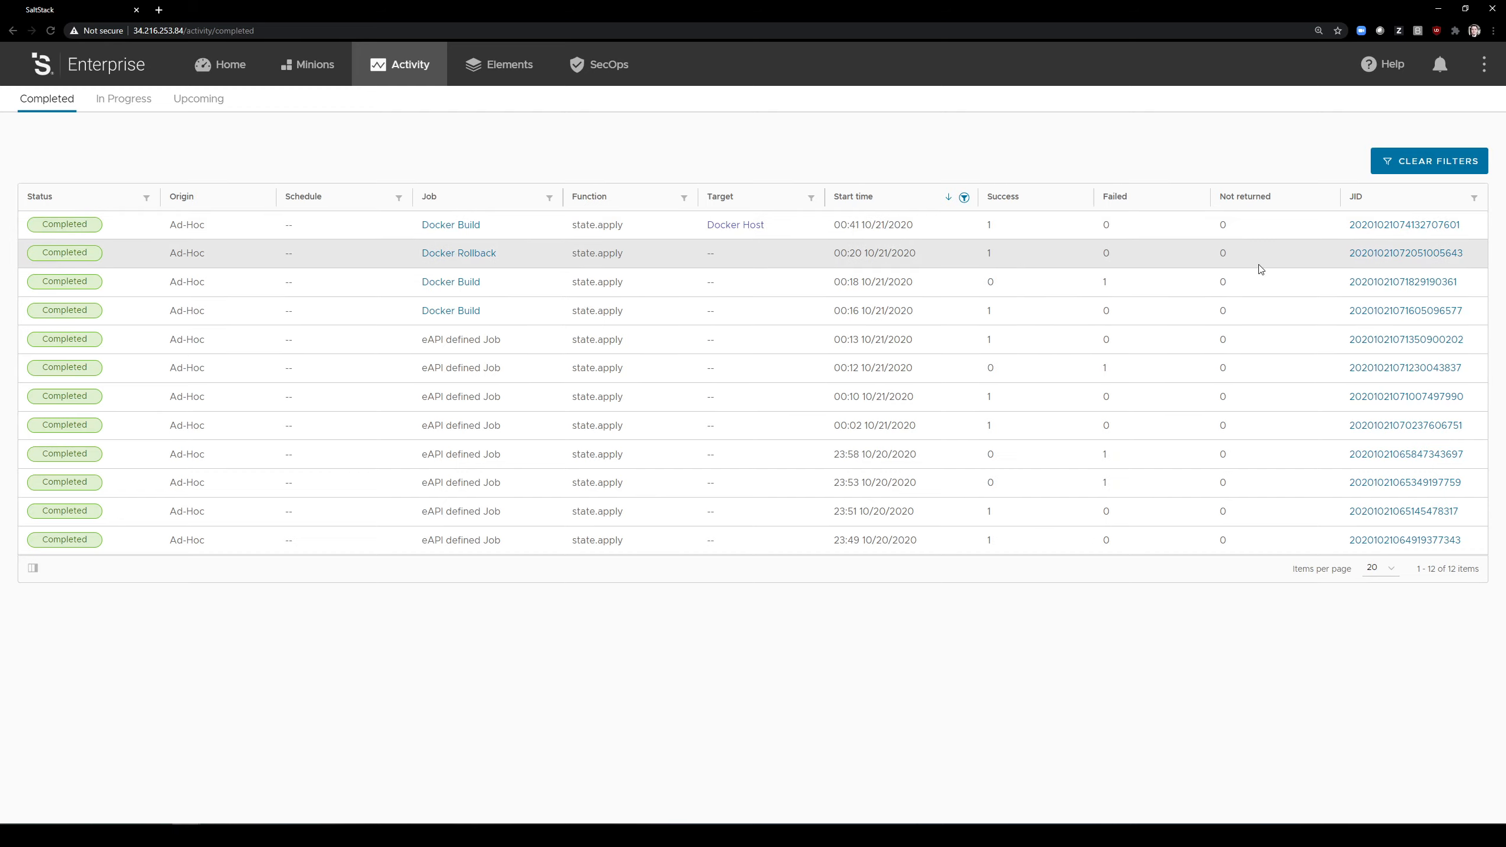
{"action": "left_click", "coordinate": [1355, 226]}
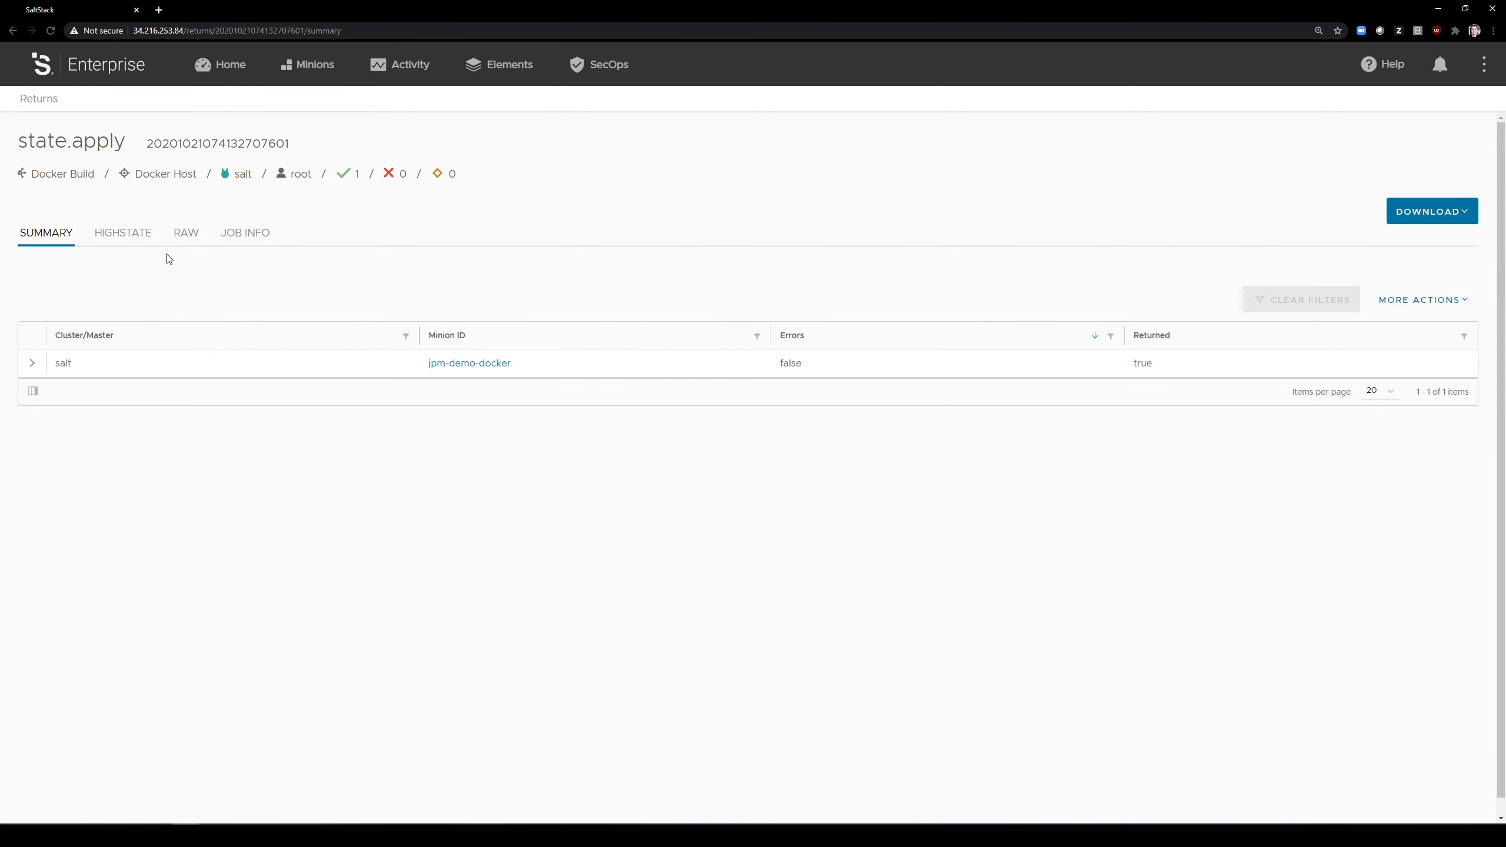
{"action": "left_click", "coordinate": [145, 249]}
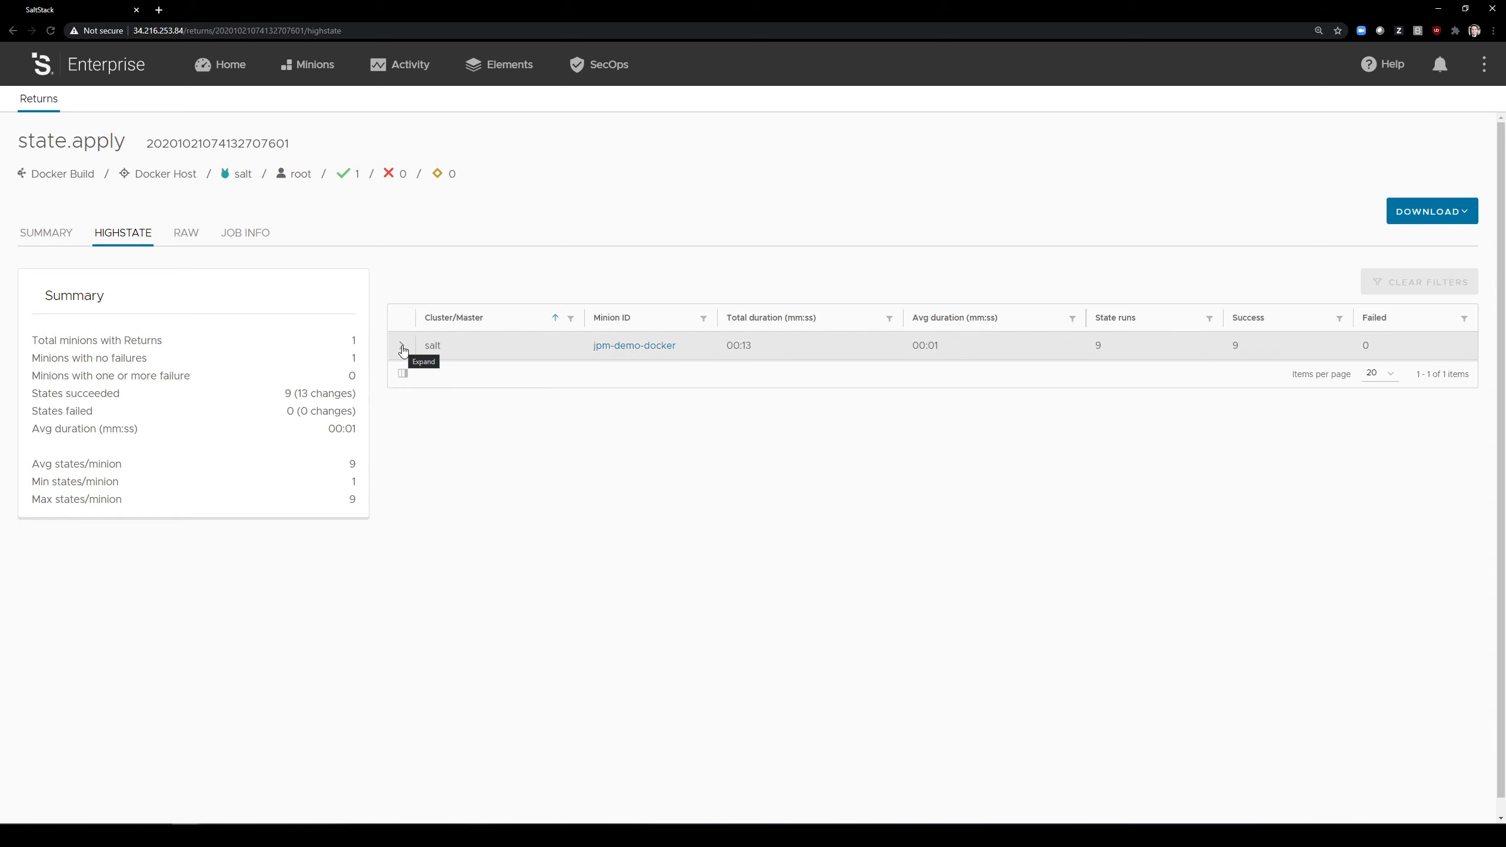
{"action": "left_click", "coordinate": [402, 348]}
{"action": "scroll", "coordinate": [503, 527], "scroll_direction": "down", "scroll_amount": 2}
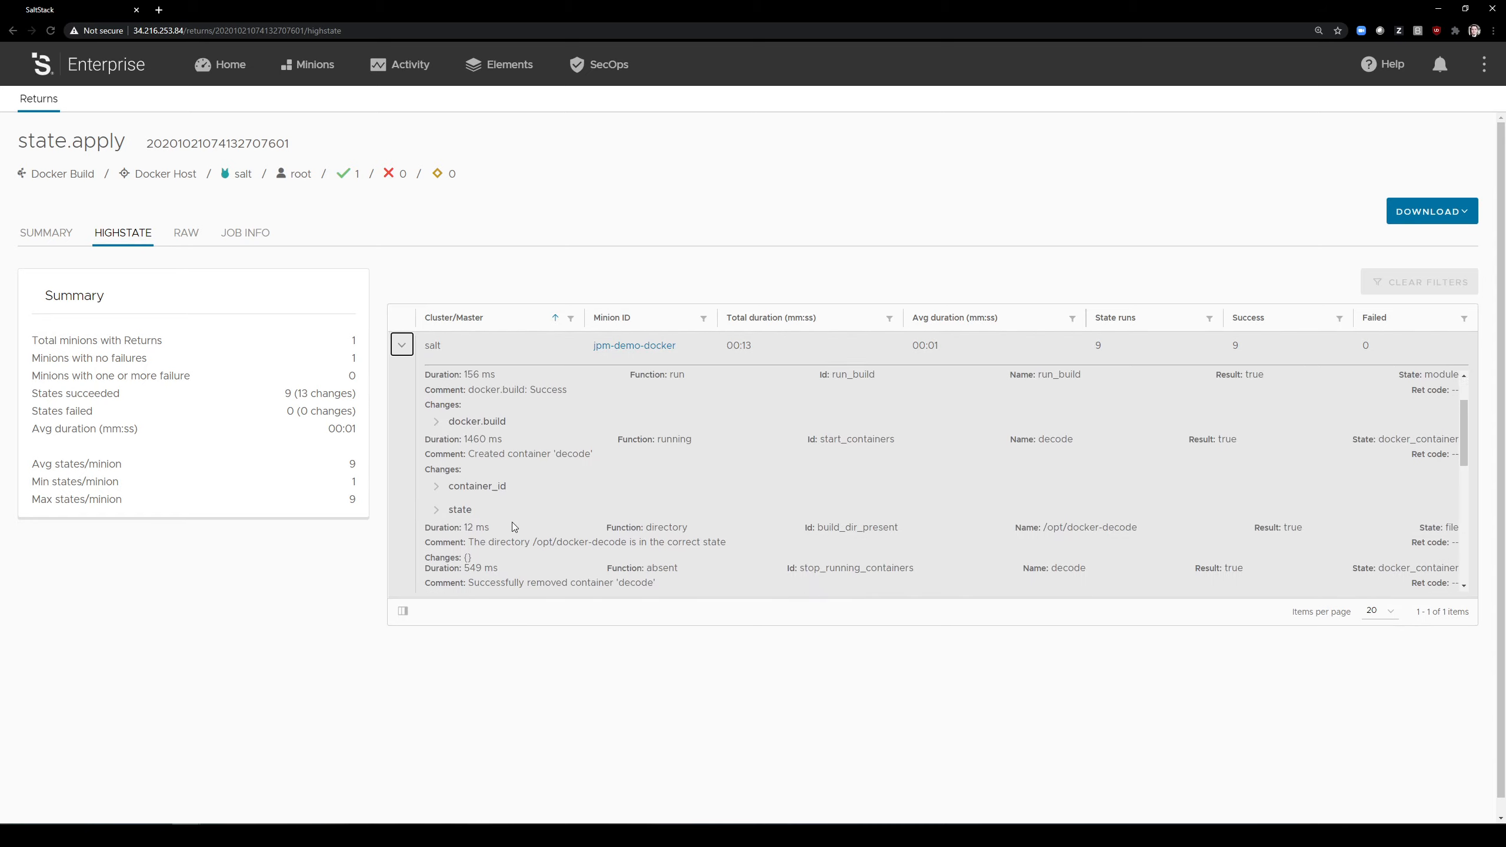
{"action": "scroll", "coordinate": [512, 523], "scroll_direction": "up", "scroll_amount": 2}
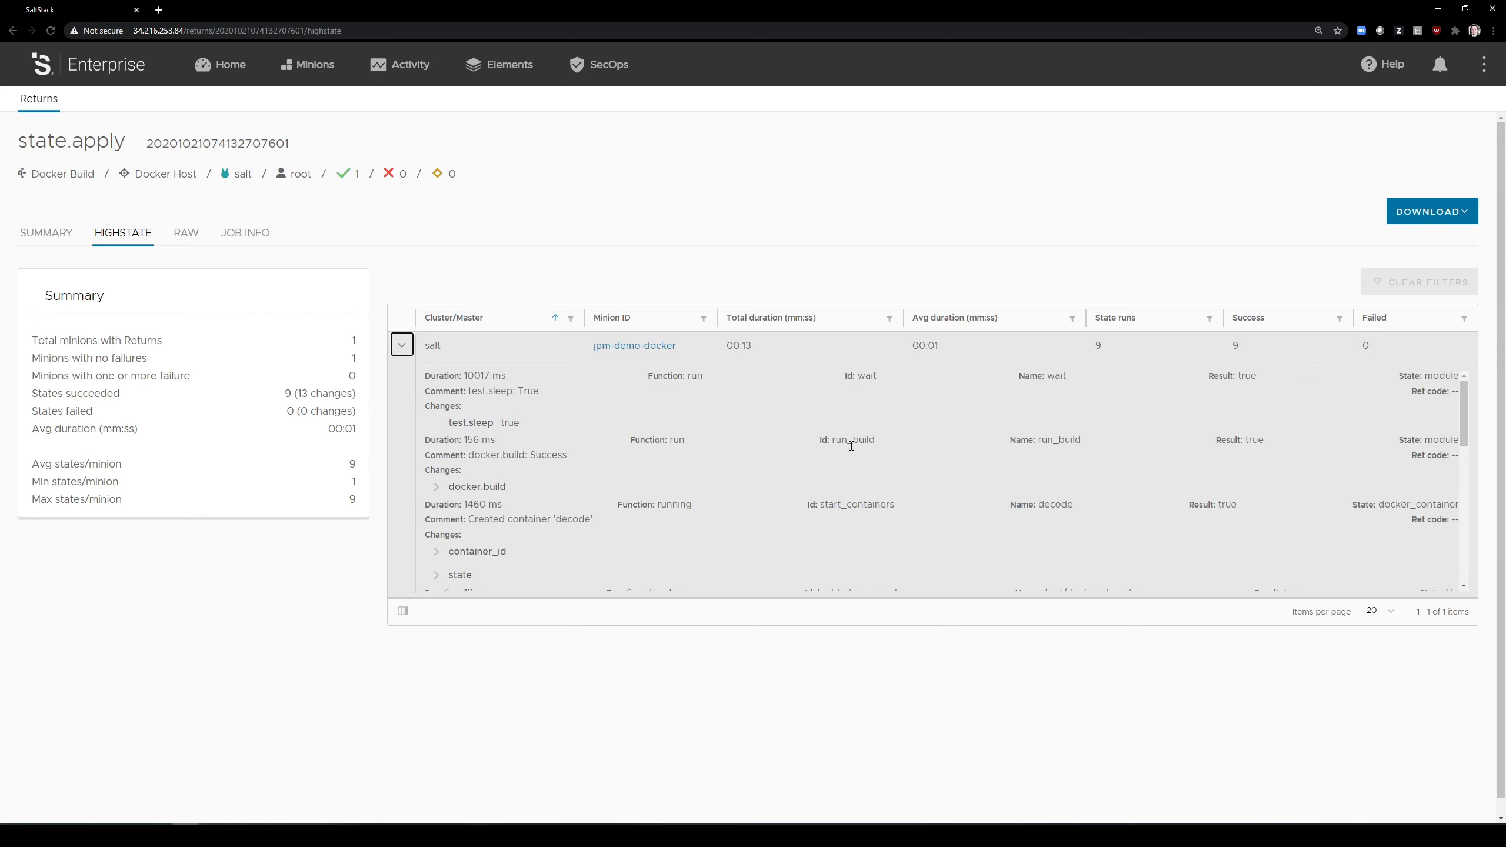
{"action": "scroll", "coordinate": [850, 445], "scroll_direction": "down", "scroll_amount": 3}
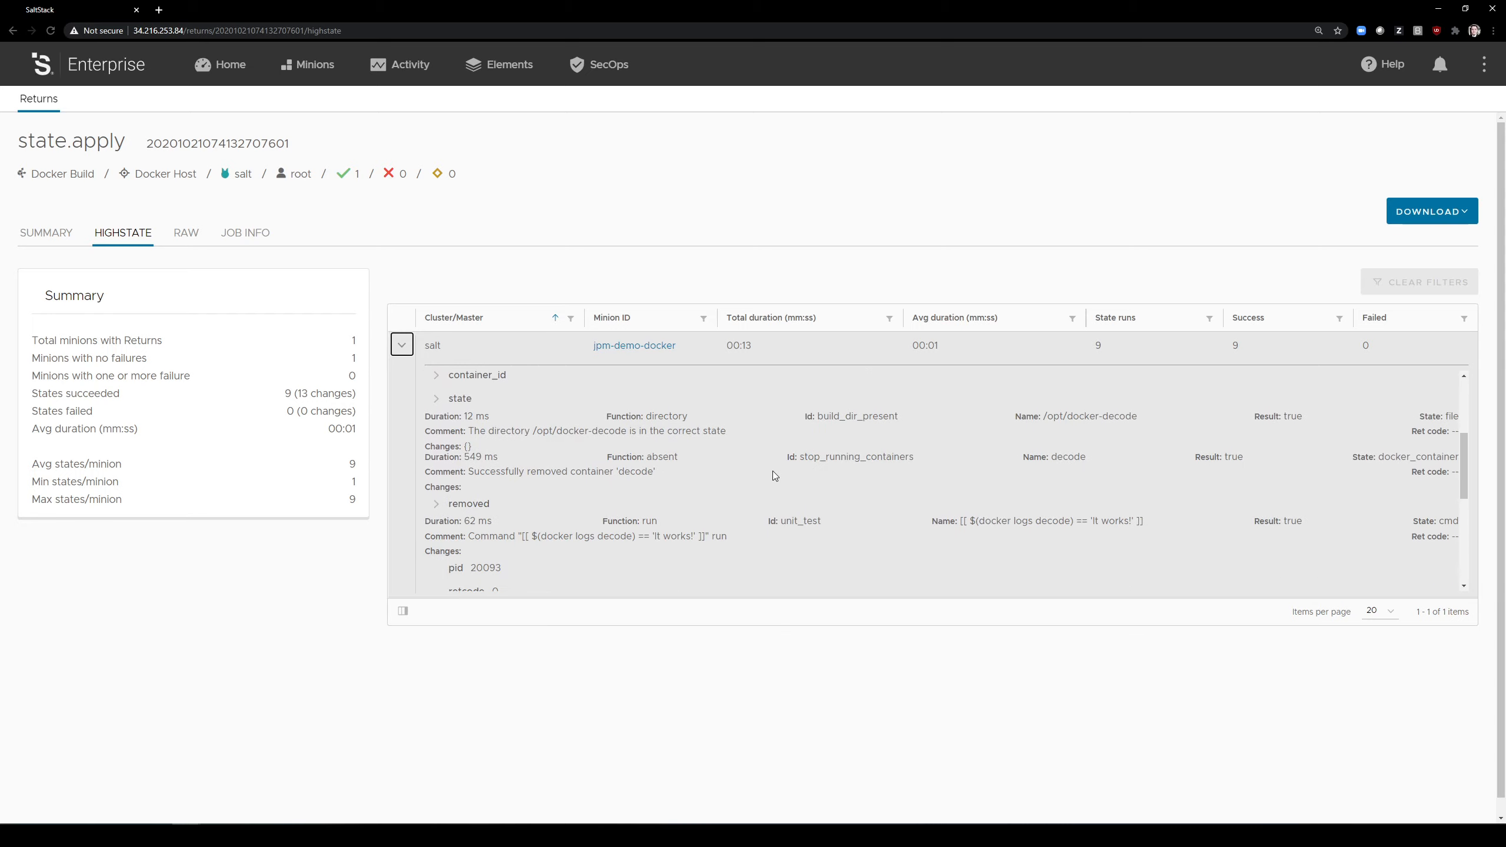
{"action": "scroll", "coordinate": [777, 467], "scroll_direction": "down", "scroll_amount": 2}
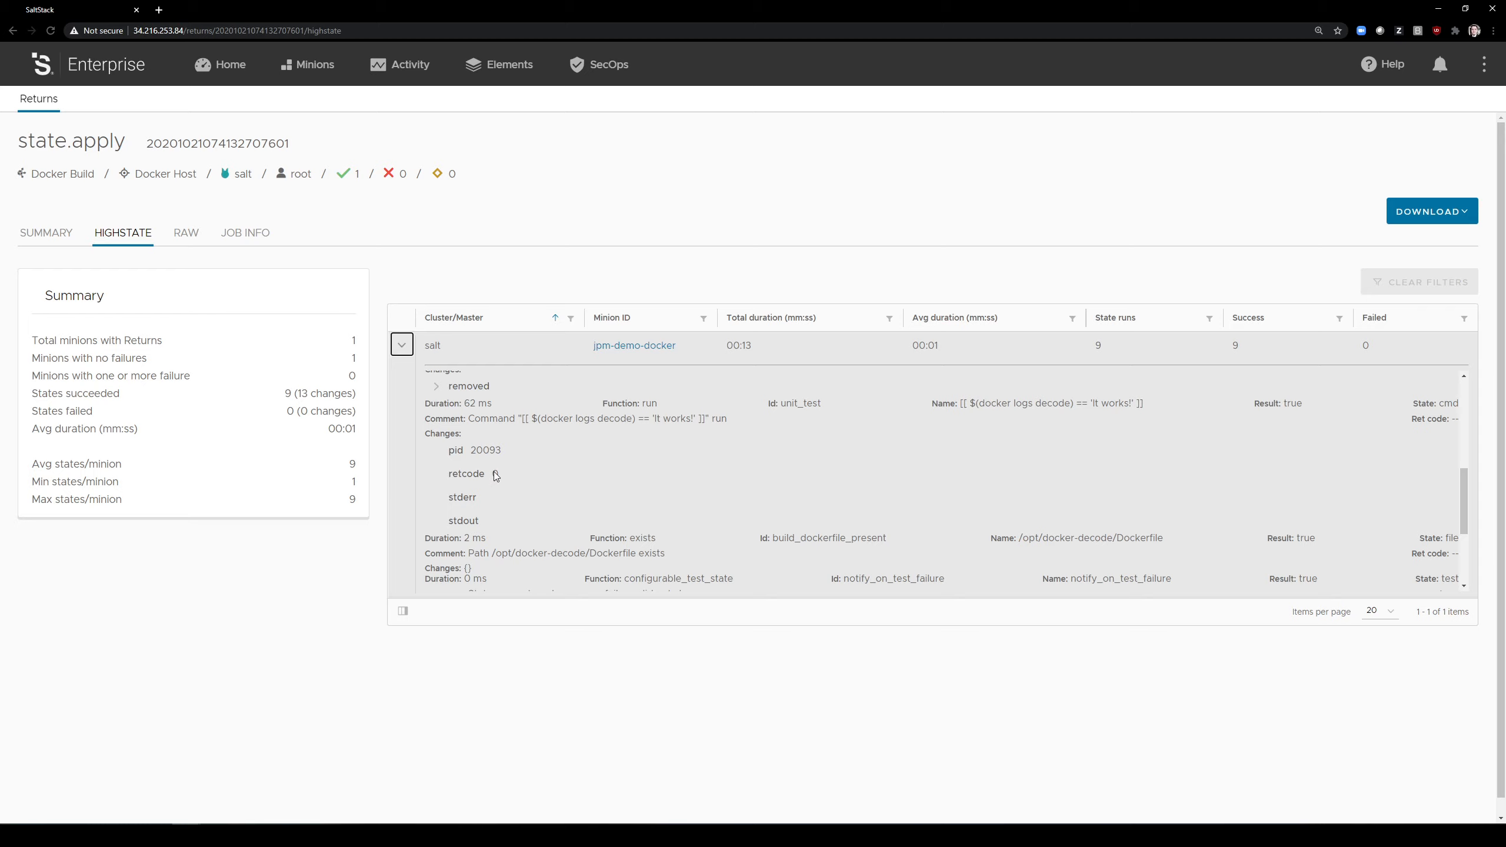
{"action": "scroll", "coordinate": [494, 471], "scroll_direction": "down", "scroll_amount": 1}
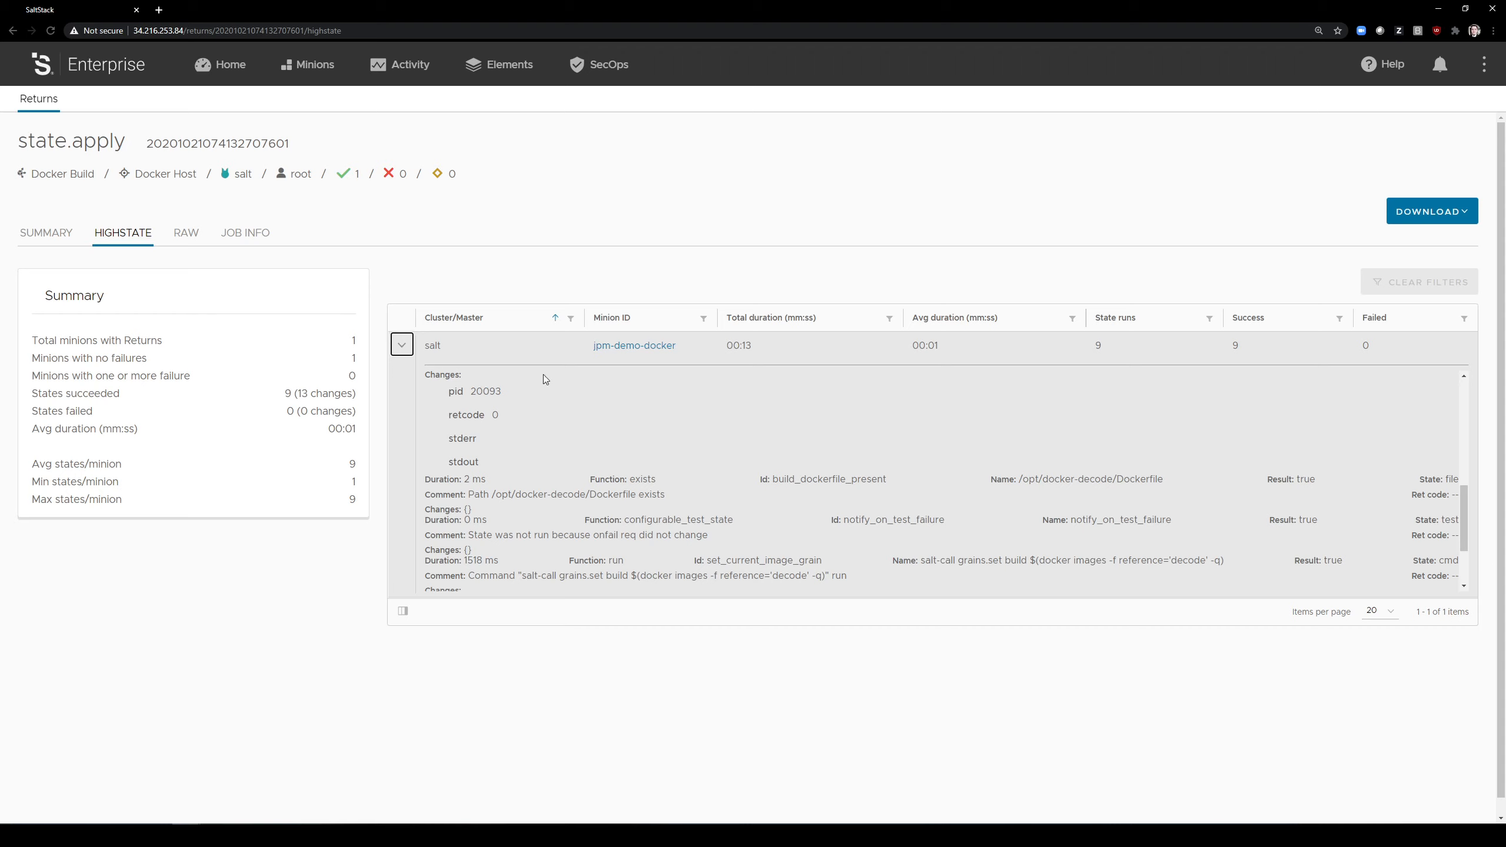
Step: Open breakit.sls from the file server's sse/docker_example folder
{"action": "left_click", "coordinate": [486, 67]}
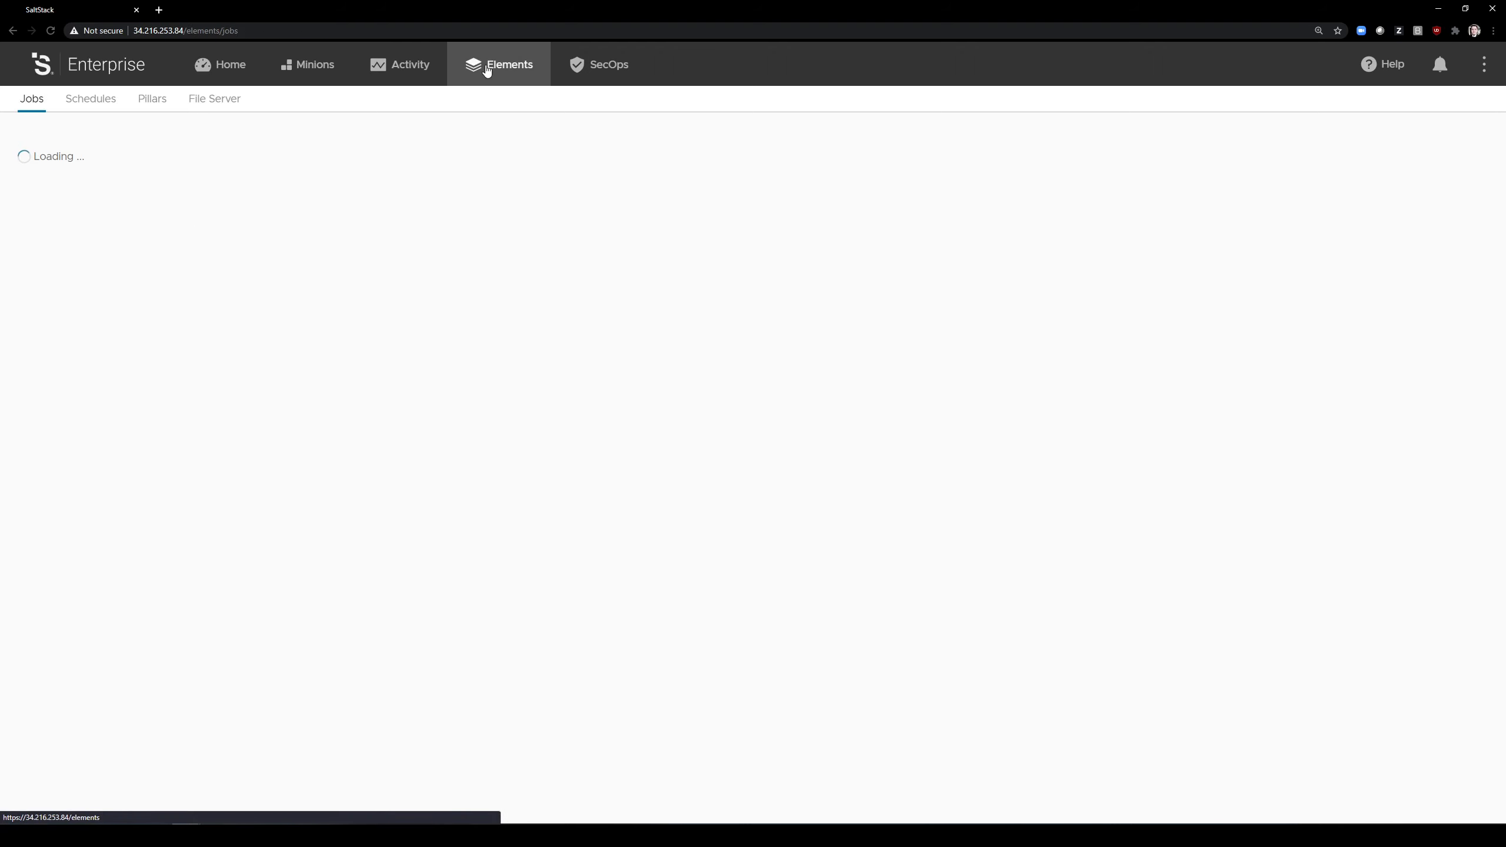
{"action": "left_click", "coordinate": [229, 102]}
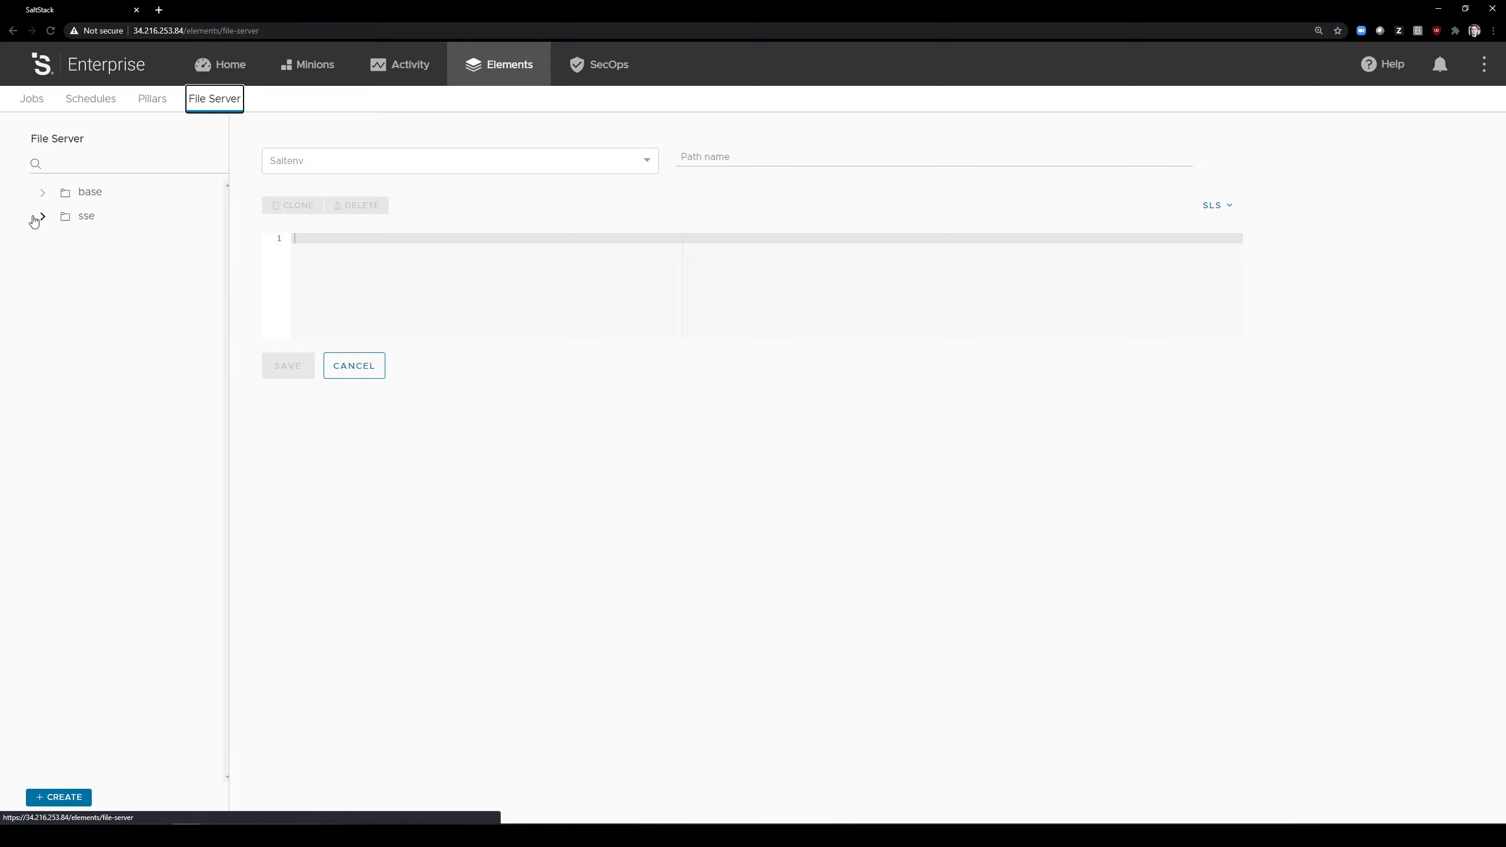
{"action": "left_click", "coordinate": [42, 217]}
{"action": "left_click", "coordinate": [58, 313]}
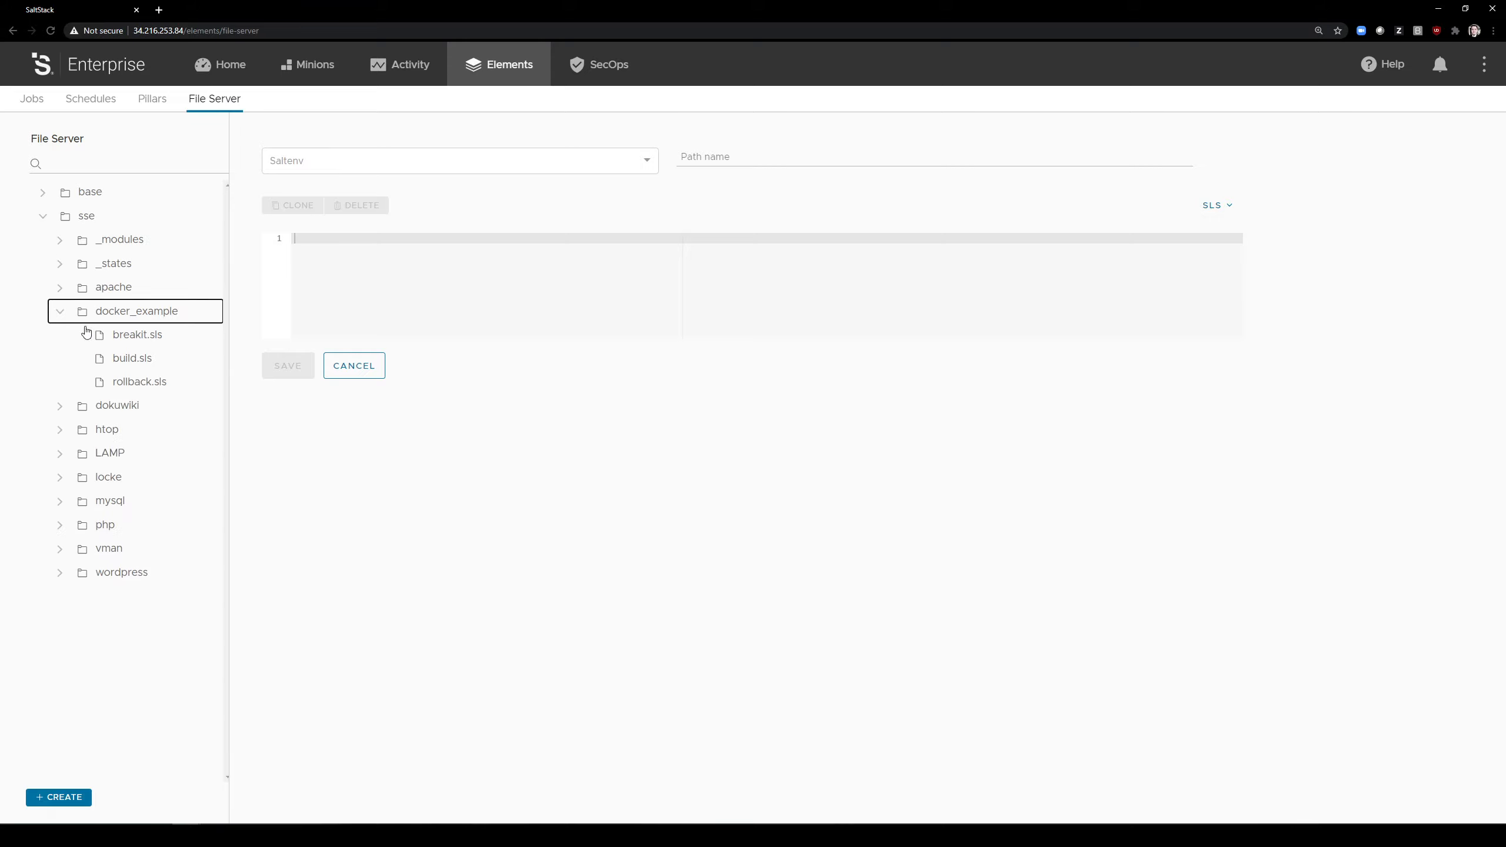
{"action": "left_click", "coordinate": [131, 341]}
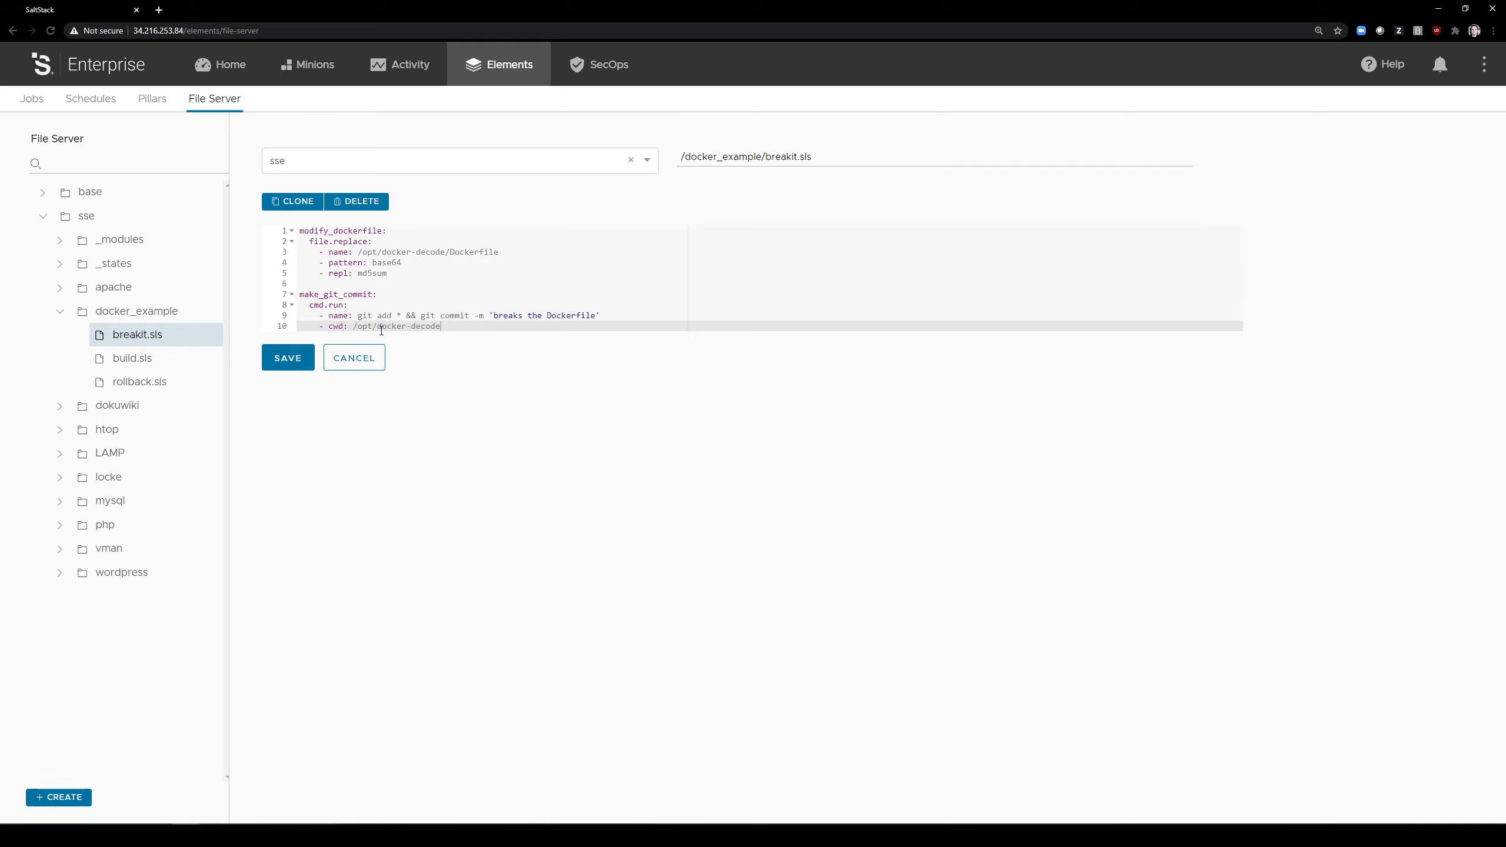
Step: Run the Docker Breakit job on the Docker Host target without any extra options
{"action": "left_click", "coordinate": [320, 72]}
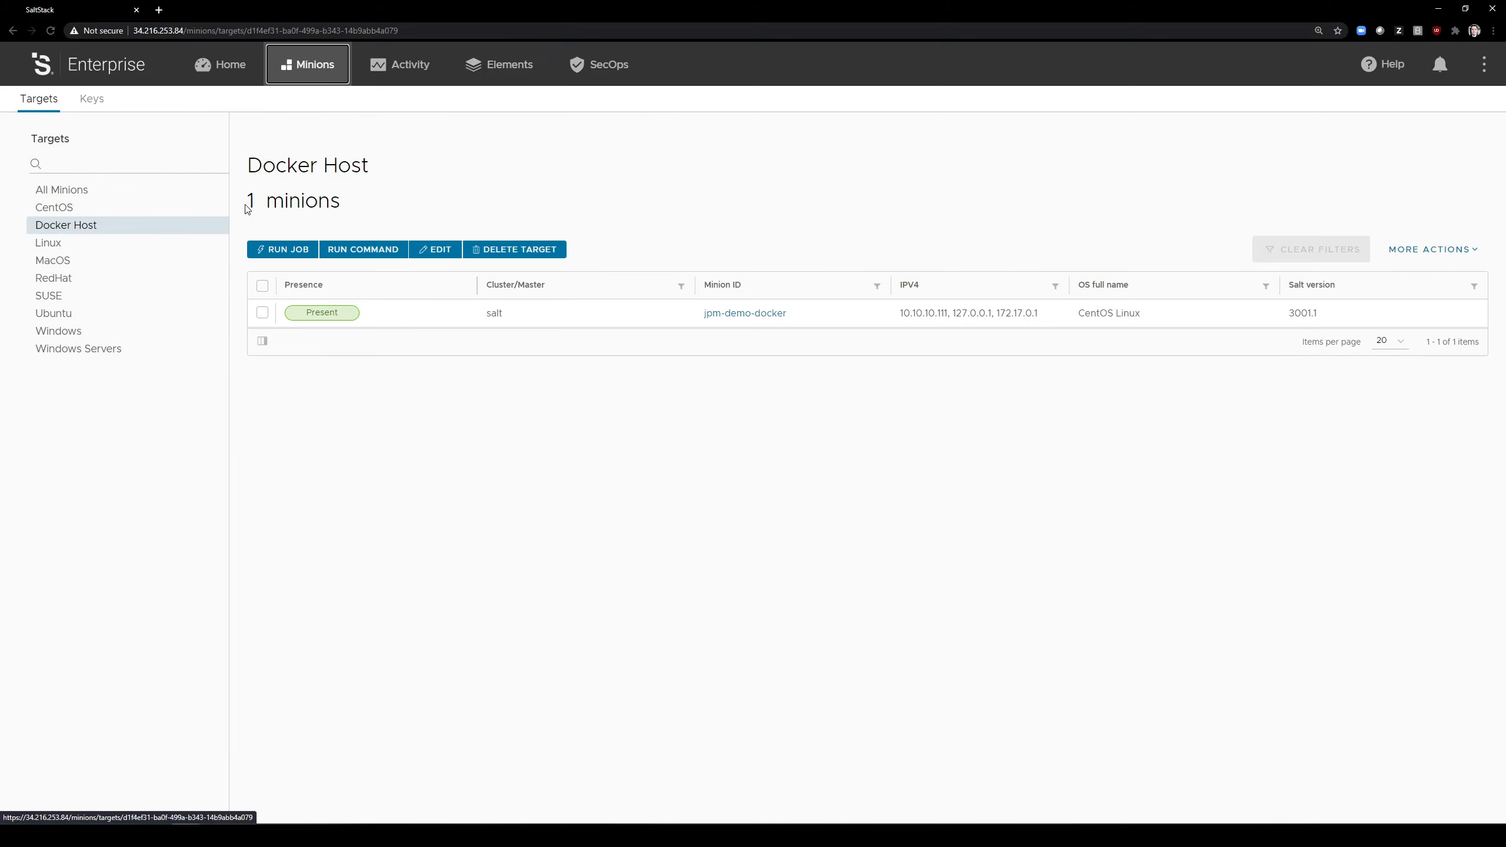
{"action": "left_click", "coordinate": [260, 251]}
{"action": "left_click", "coordinate": [731, 402]}
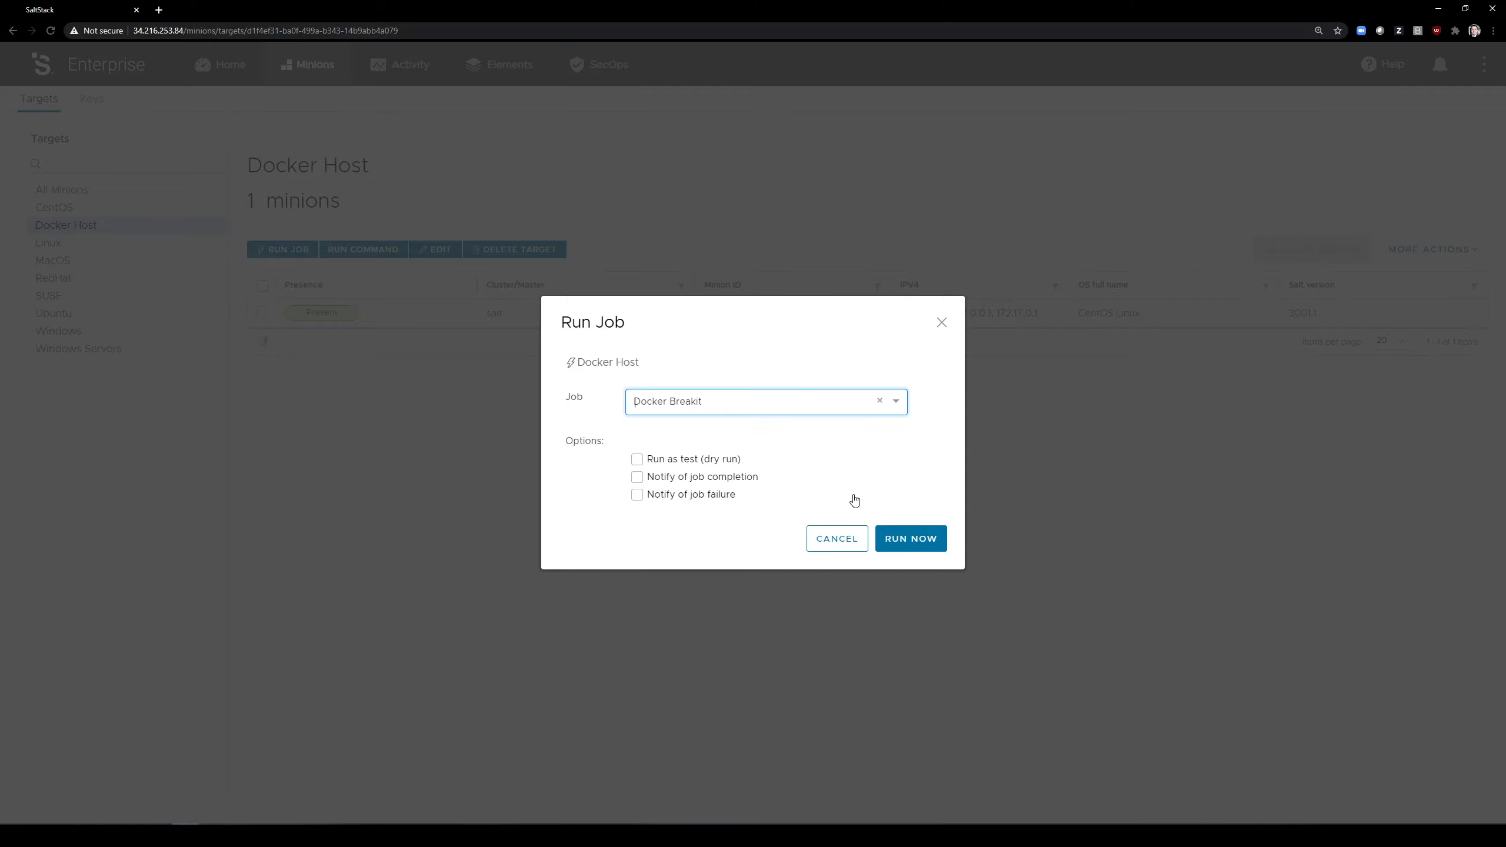
{"action": "left_click", "coordinate": [903, 537]}
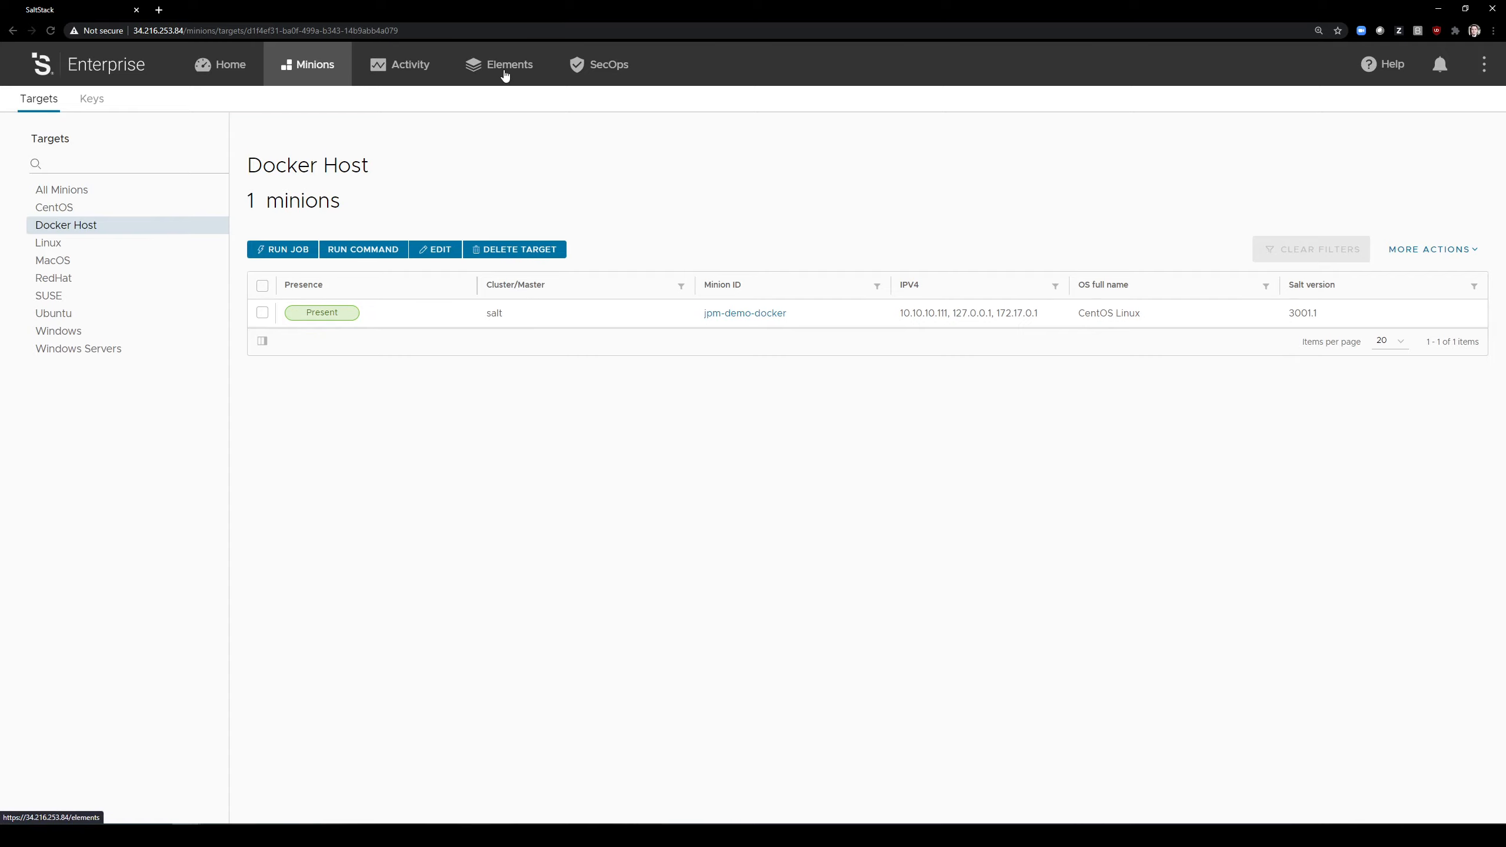
Step: Check the in-progress and completed activity lists until the Docker Breakit run is listed as completed
{"action": "left_click", "coordinate": [505, 74]}
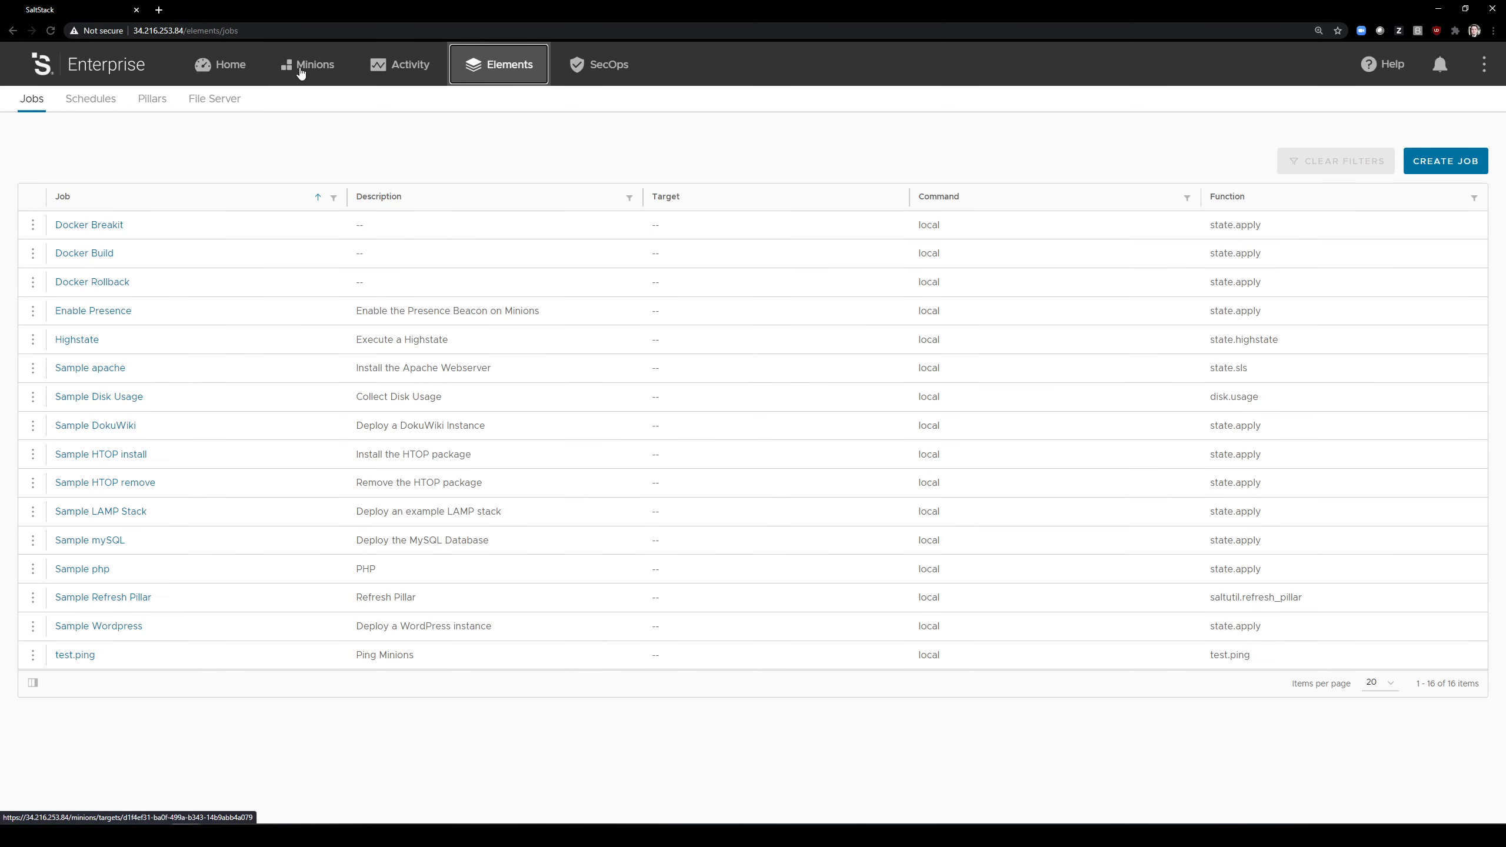
{"action": "left_click", "coordinate": [400, 70]}
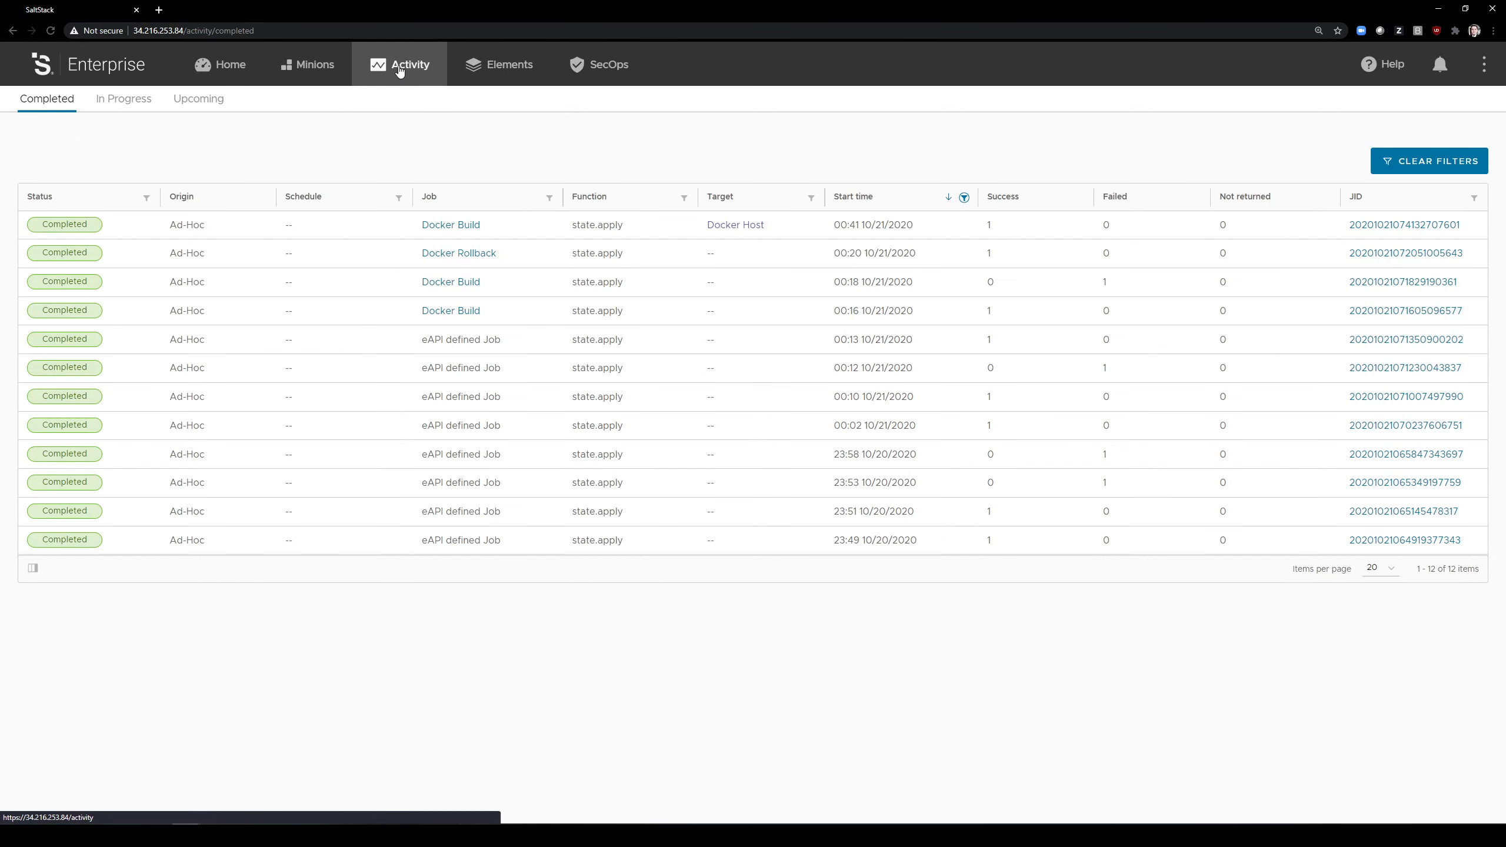
{"action": "left_click", "coordinate": [112, 100]}
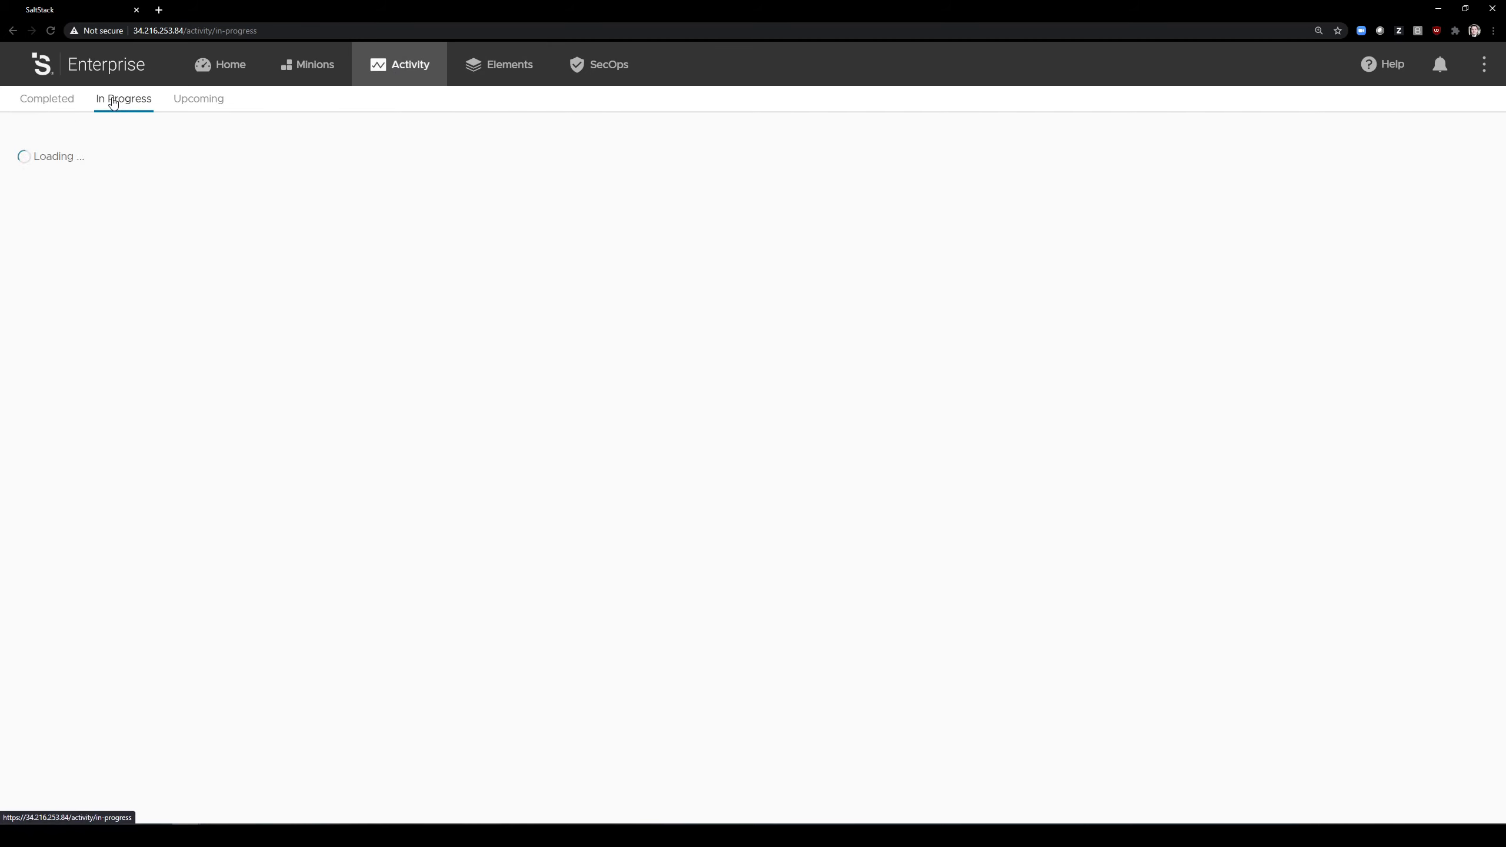
{"action": "left_click", "coordinate": [55, 105]}
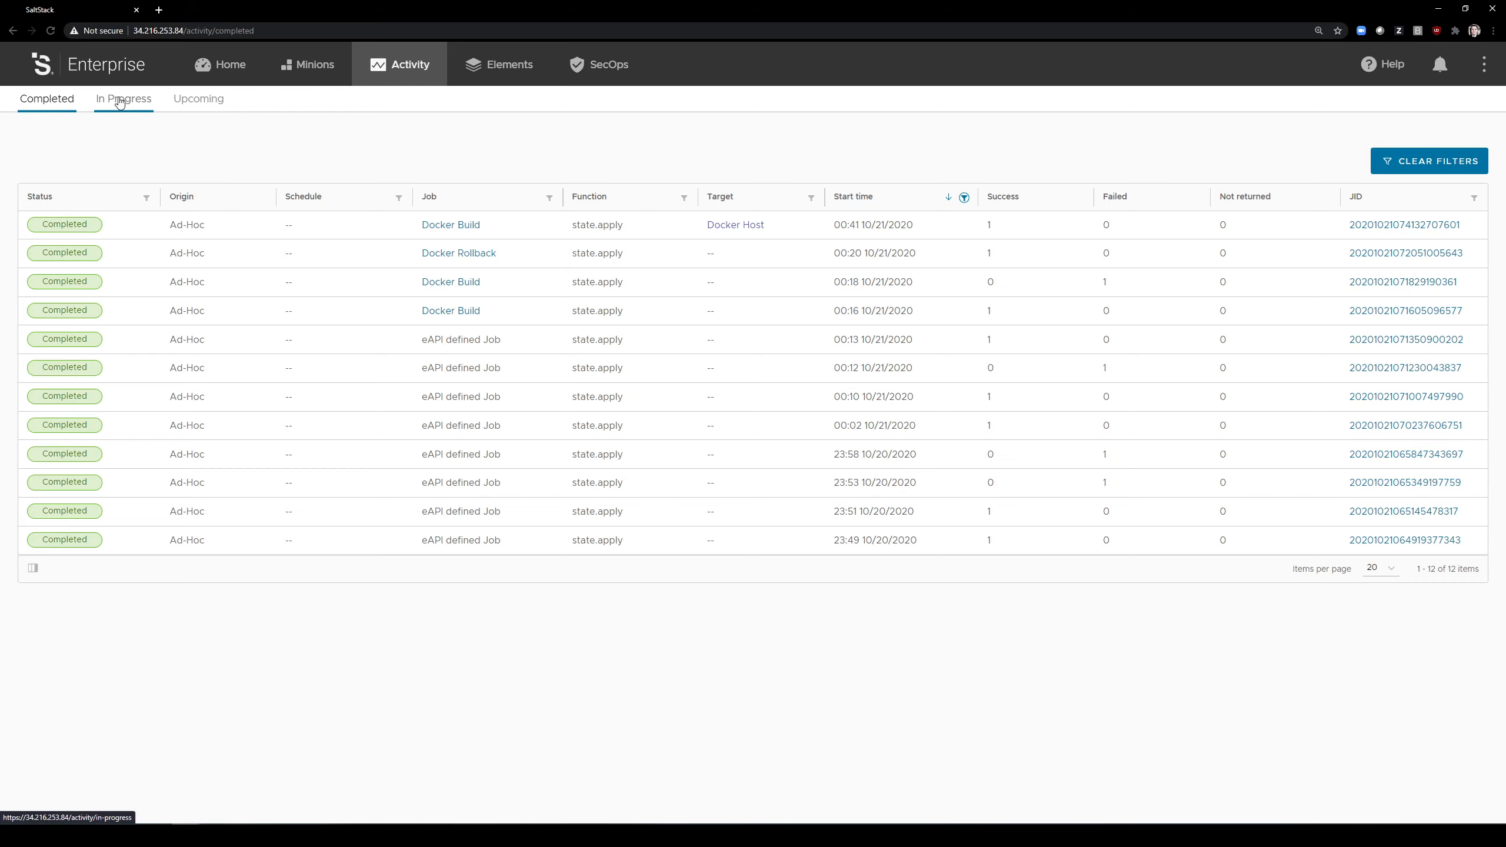
{"action": "left_click", "coordinate": [120, 102]}
{"action": "left_click", "coordinate": [60, 102]}
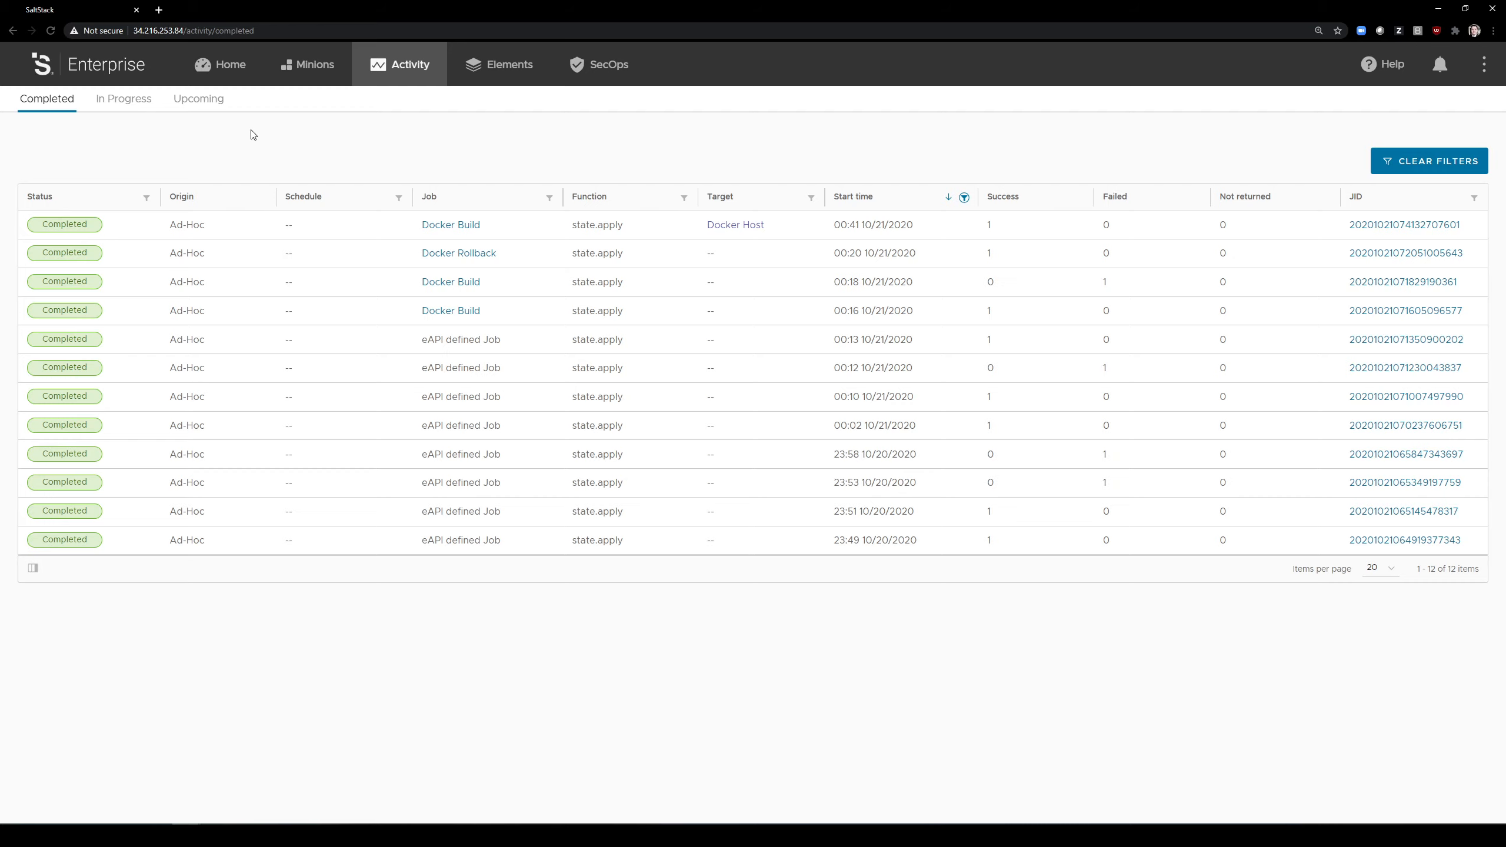
{"action": "left_click", "coordinate": [122, 101]}
{"action": "left_click", "coordinate": [62, 108]}
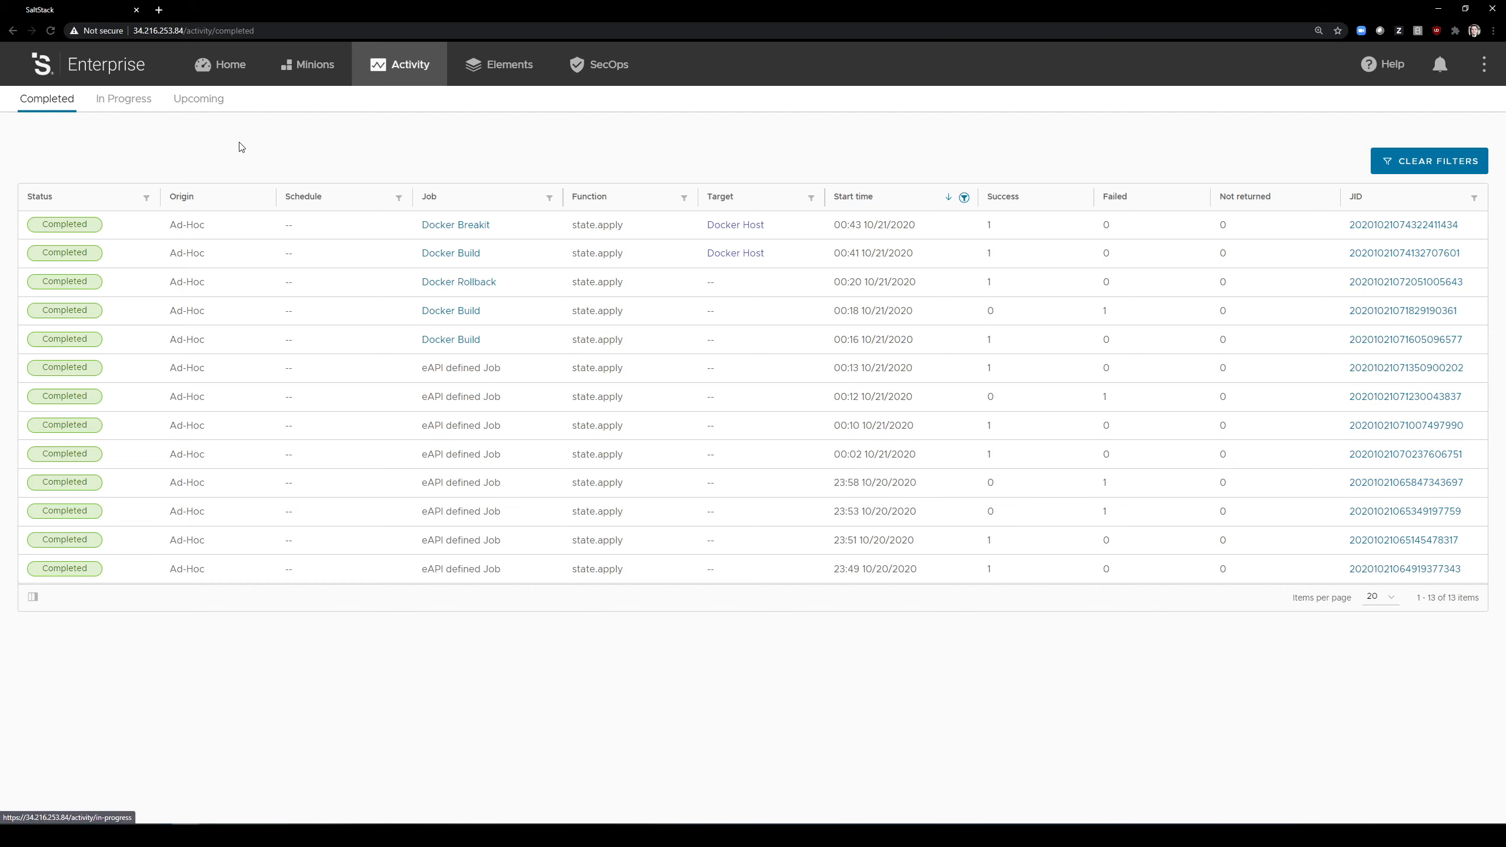
Step: Open the completed Docker Breakit run and examine its Highstate details for the Dockerfile change and git commit
{"action": "left_click", "coordinate": [1353, 227]}
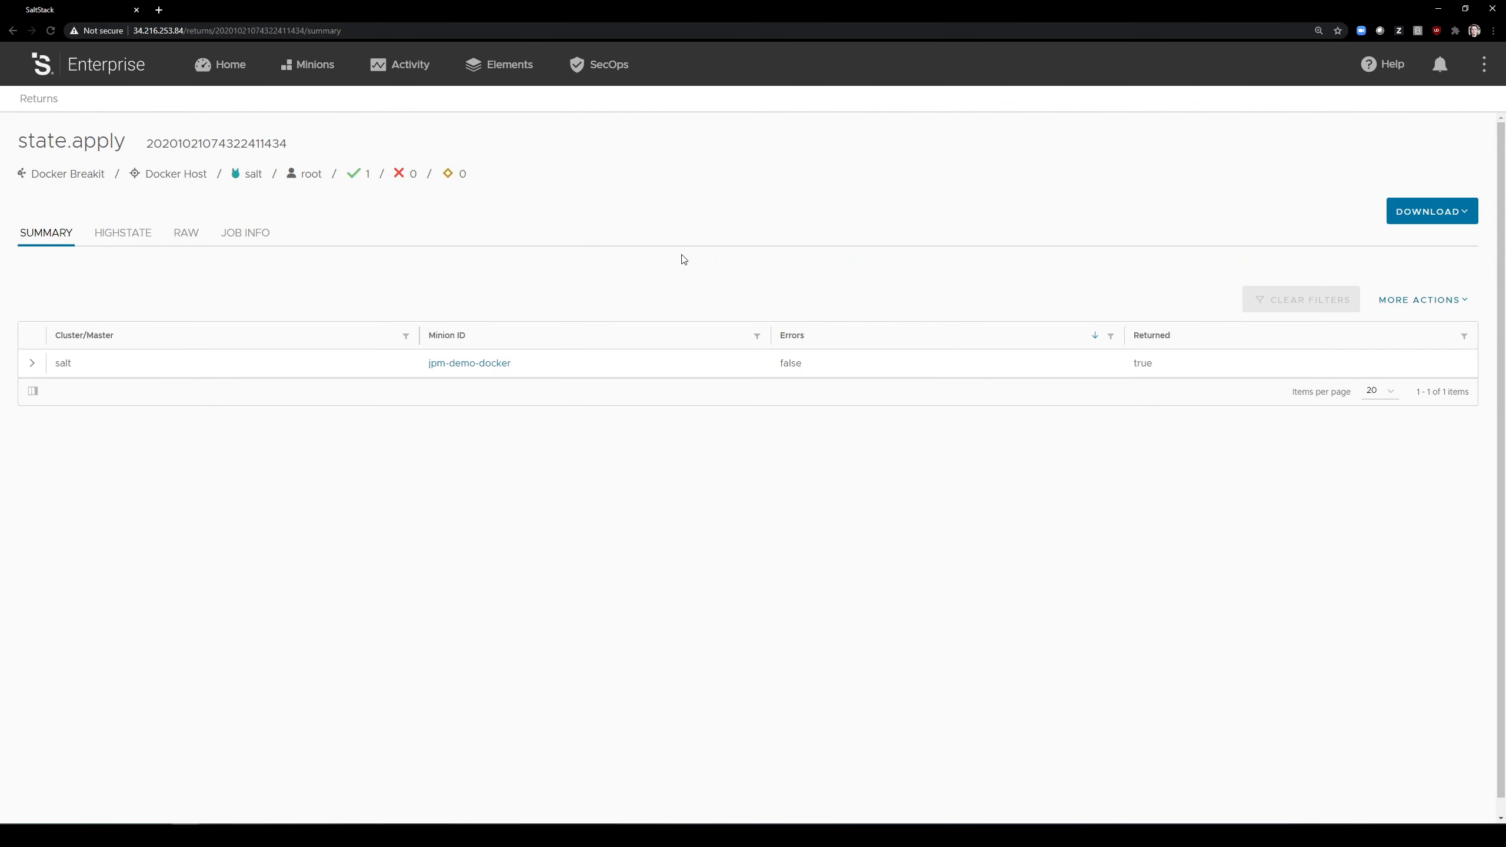
{"action": "left_click", "coordinate": [122, 235]}
{"action": "left_click", "coordinate": [401, 346]}
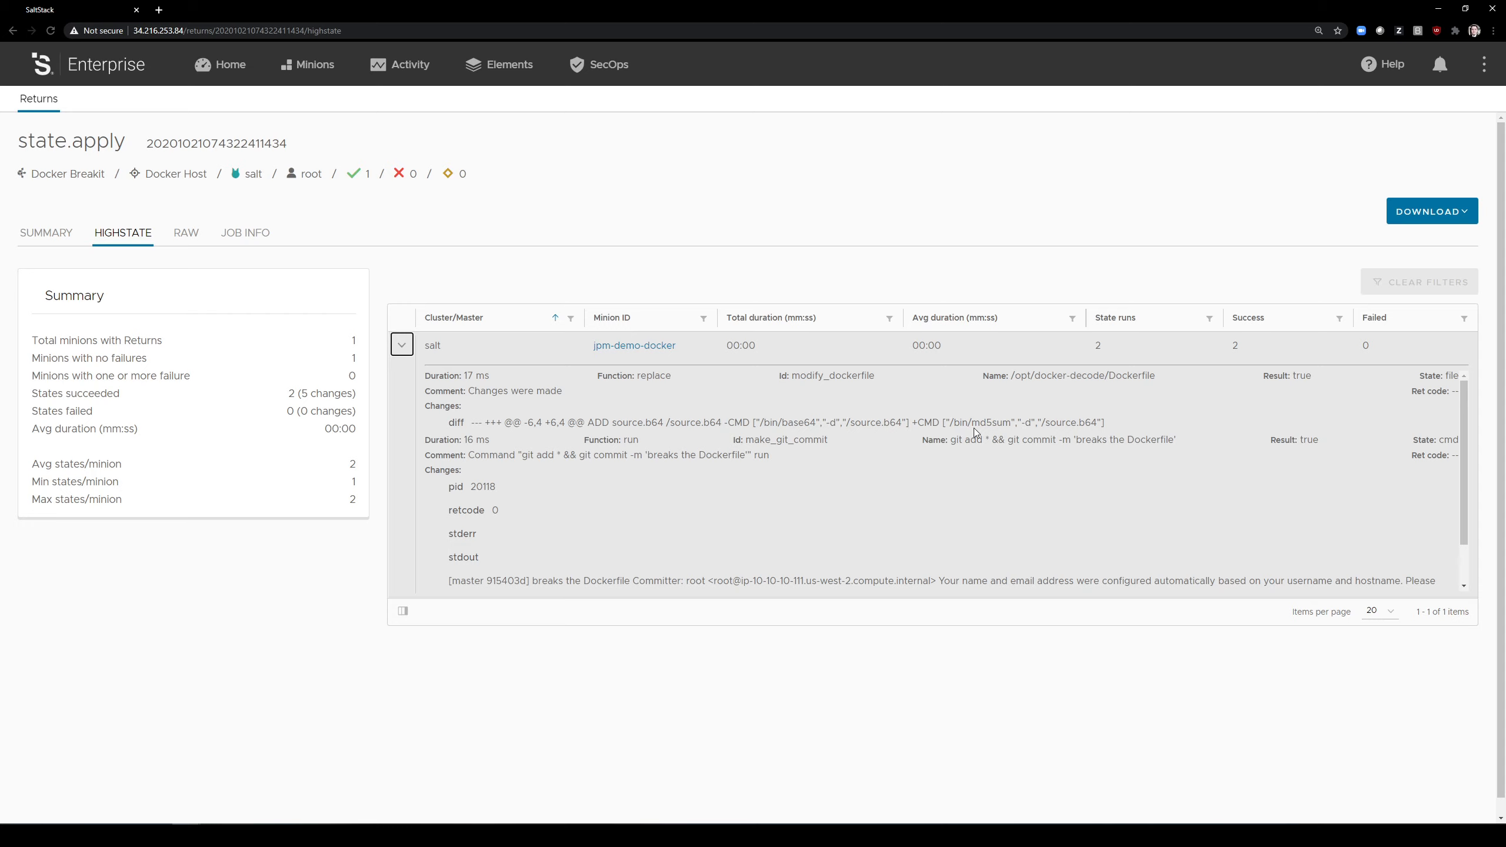
{"action": "scroll", "coordinate": [571, 471], "scroll_direction": "down", "scroll_amount": 3}
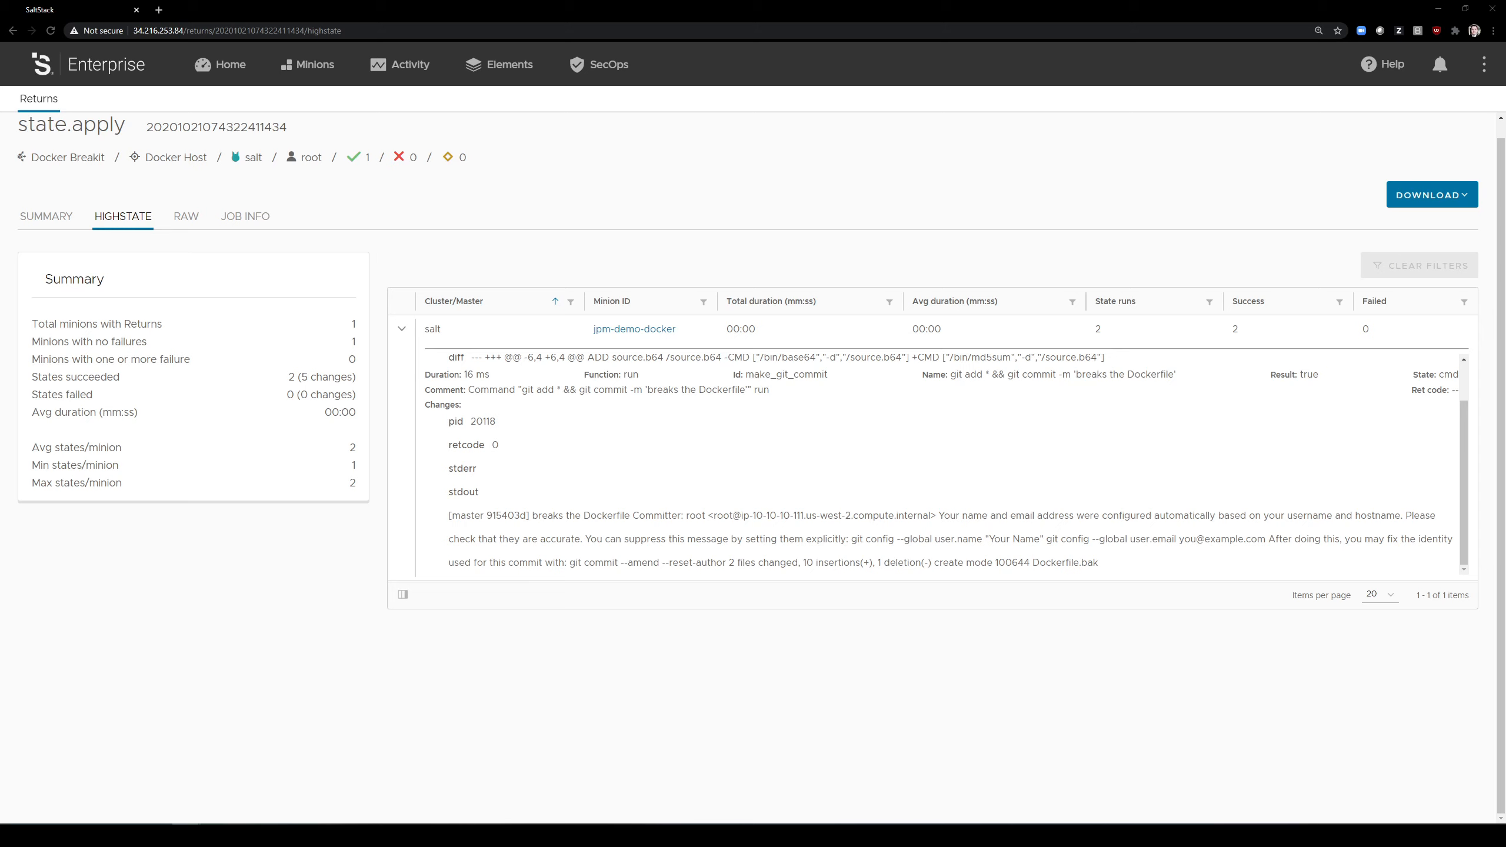
Step: Switch to Visual Studio Code and print the docker-decode Dockerfile in the terminal with cat
{"action": "left_click", "coordinate": [244, 835]}
{"action": "type", "text": "cat Docker"}
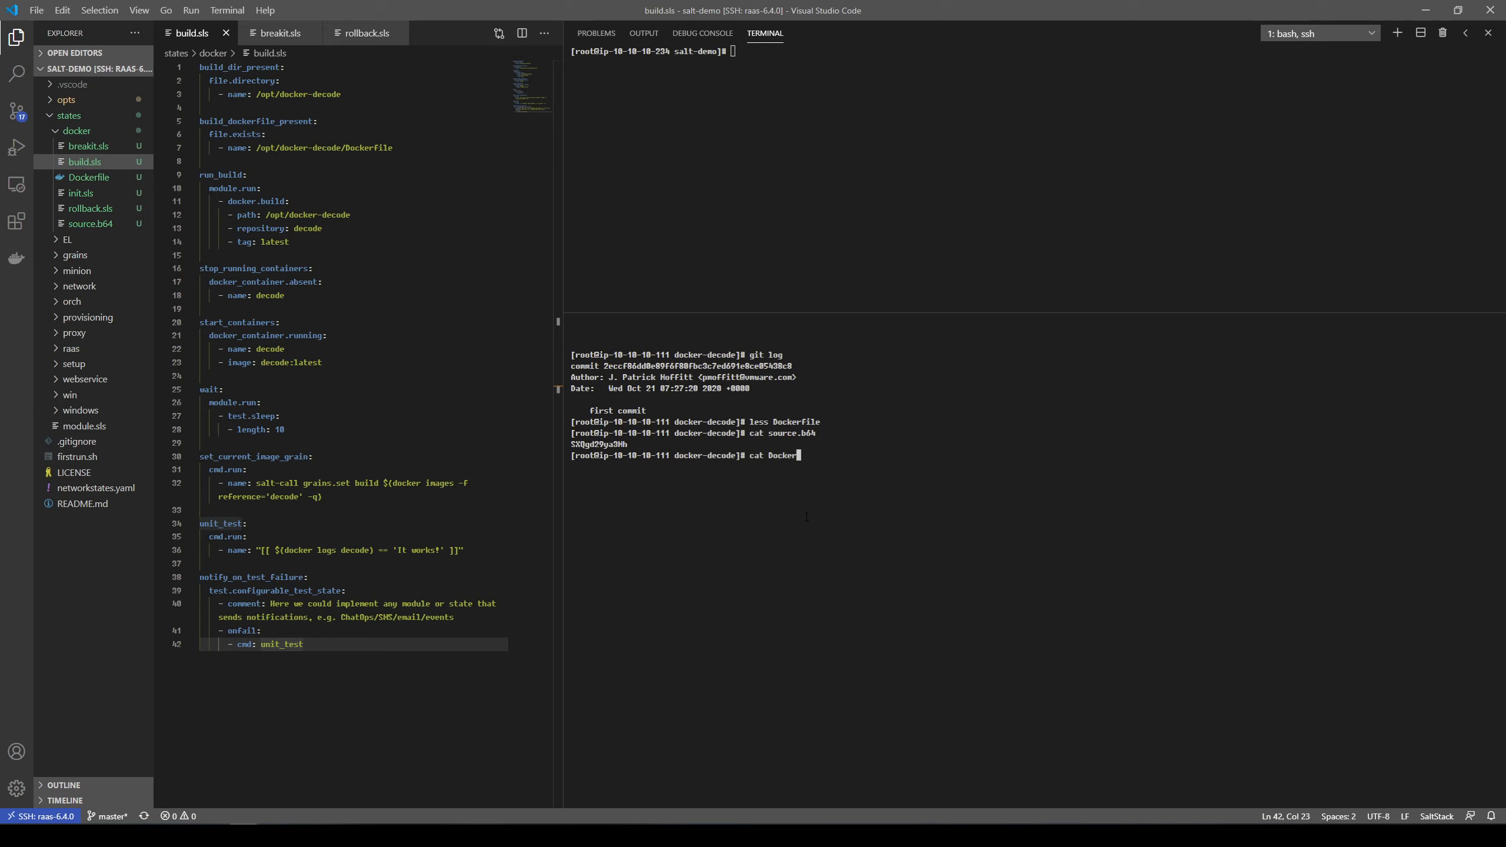
{"action": "key", "text": "Tab"}
{"action": "key", "text": "Return"}
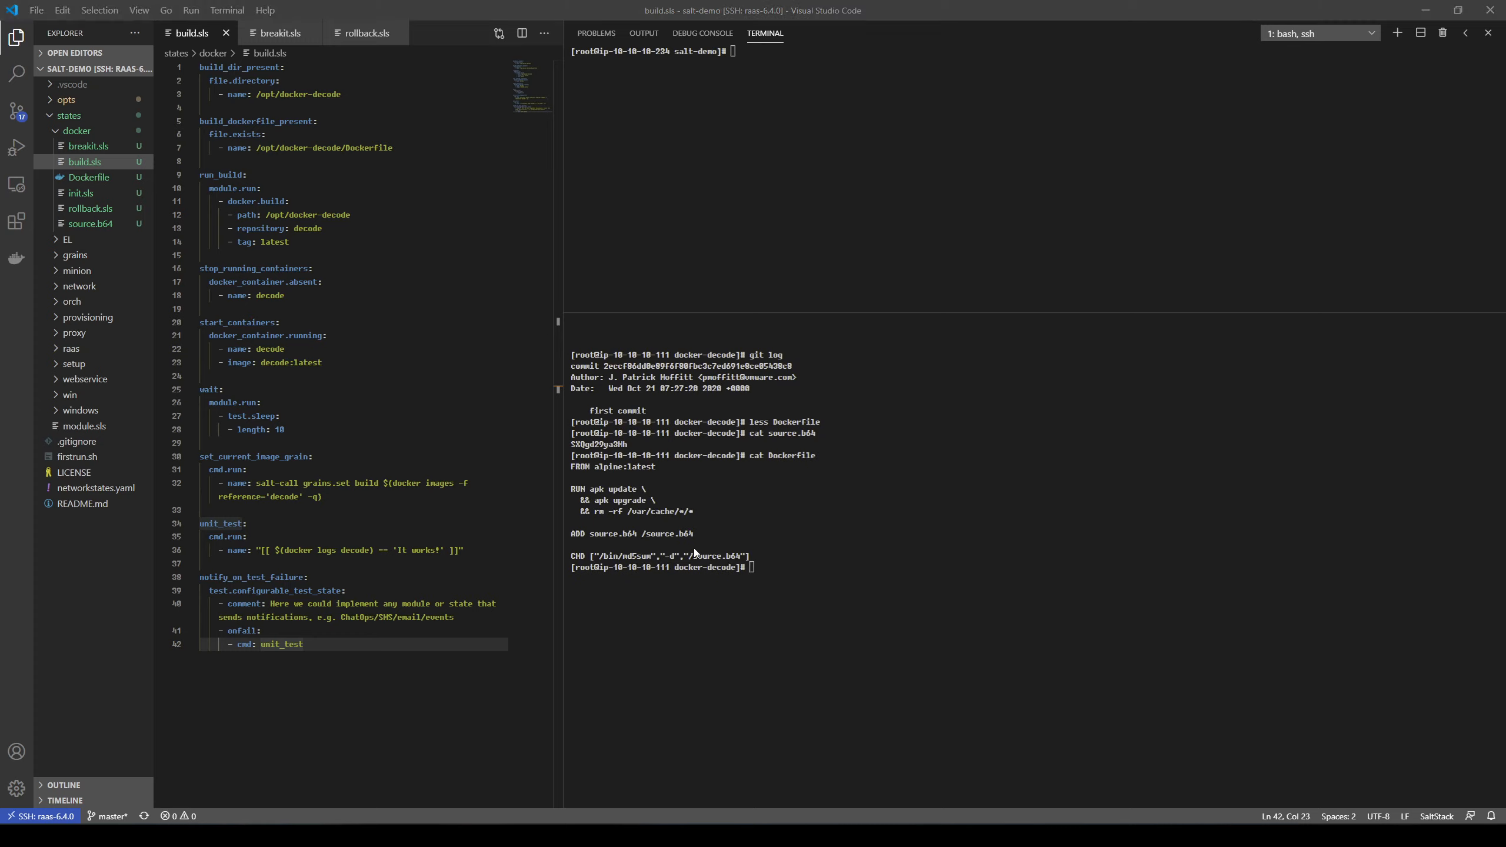
Step: Switch back to SaltStack Enterprise in the browser and run the Docker Build job on the Docker Host target without extra options
{"action": "key", "text": "alt+Tab"}
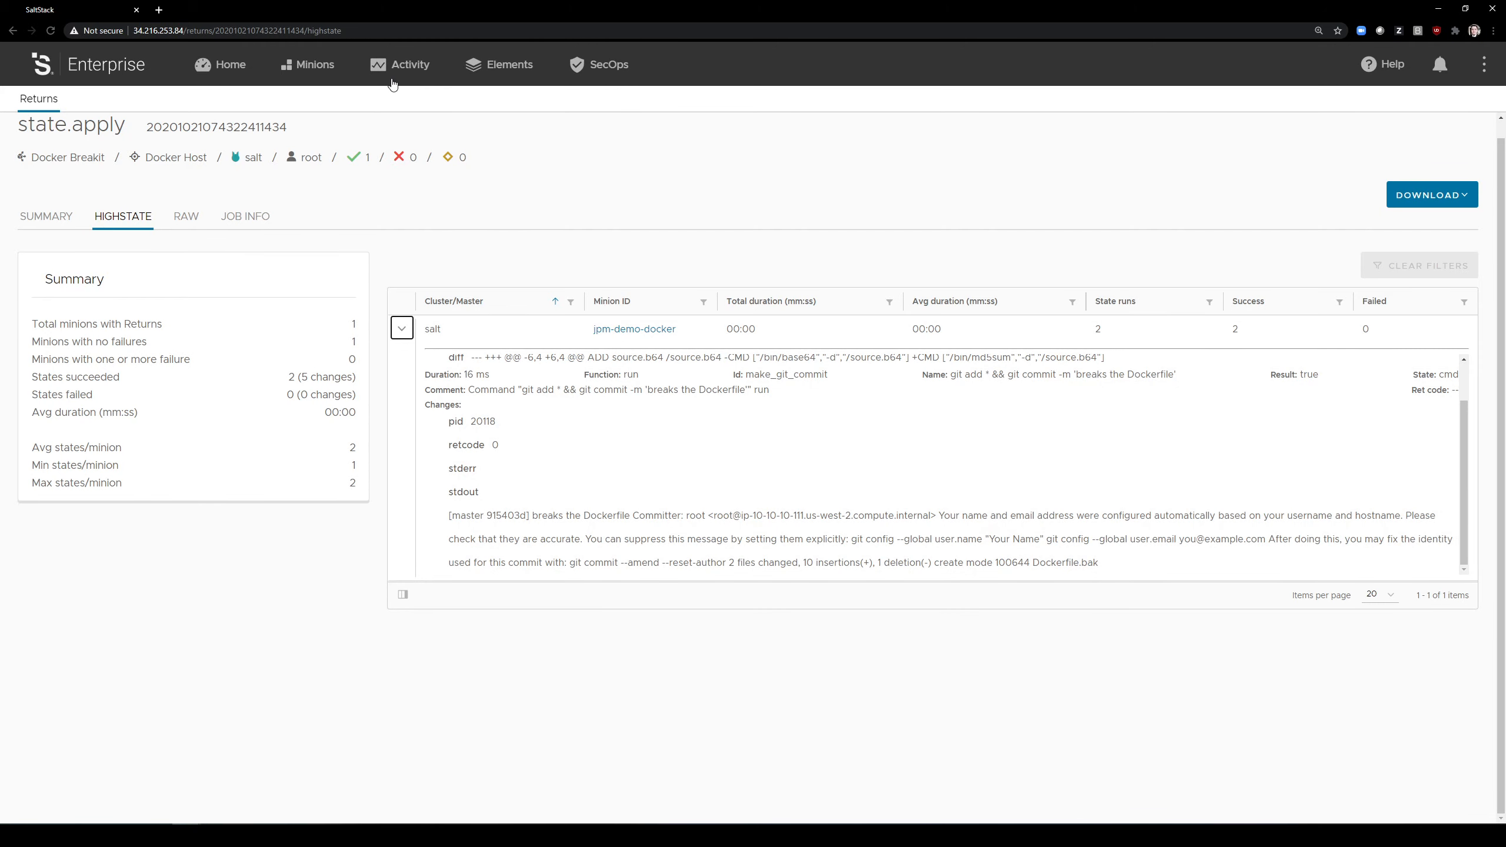
{"action": "left_click", "coordinate": [305, 71]}
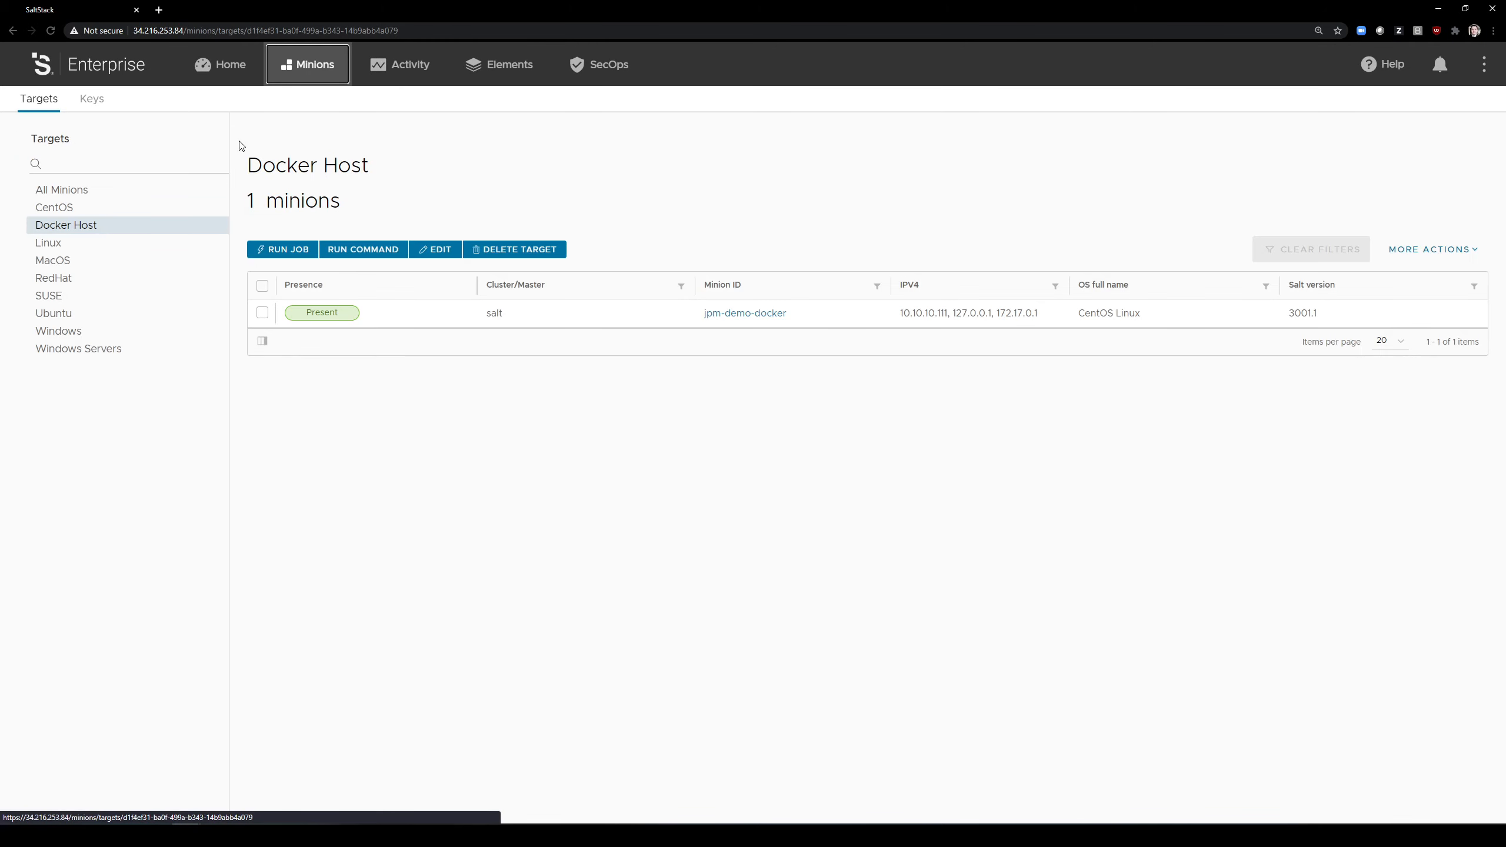
{"action": "left_click", "coordinate": [257, 248]}
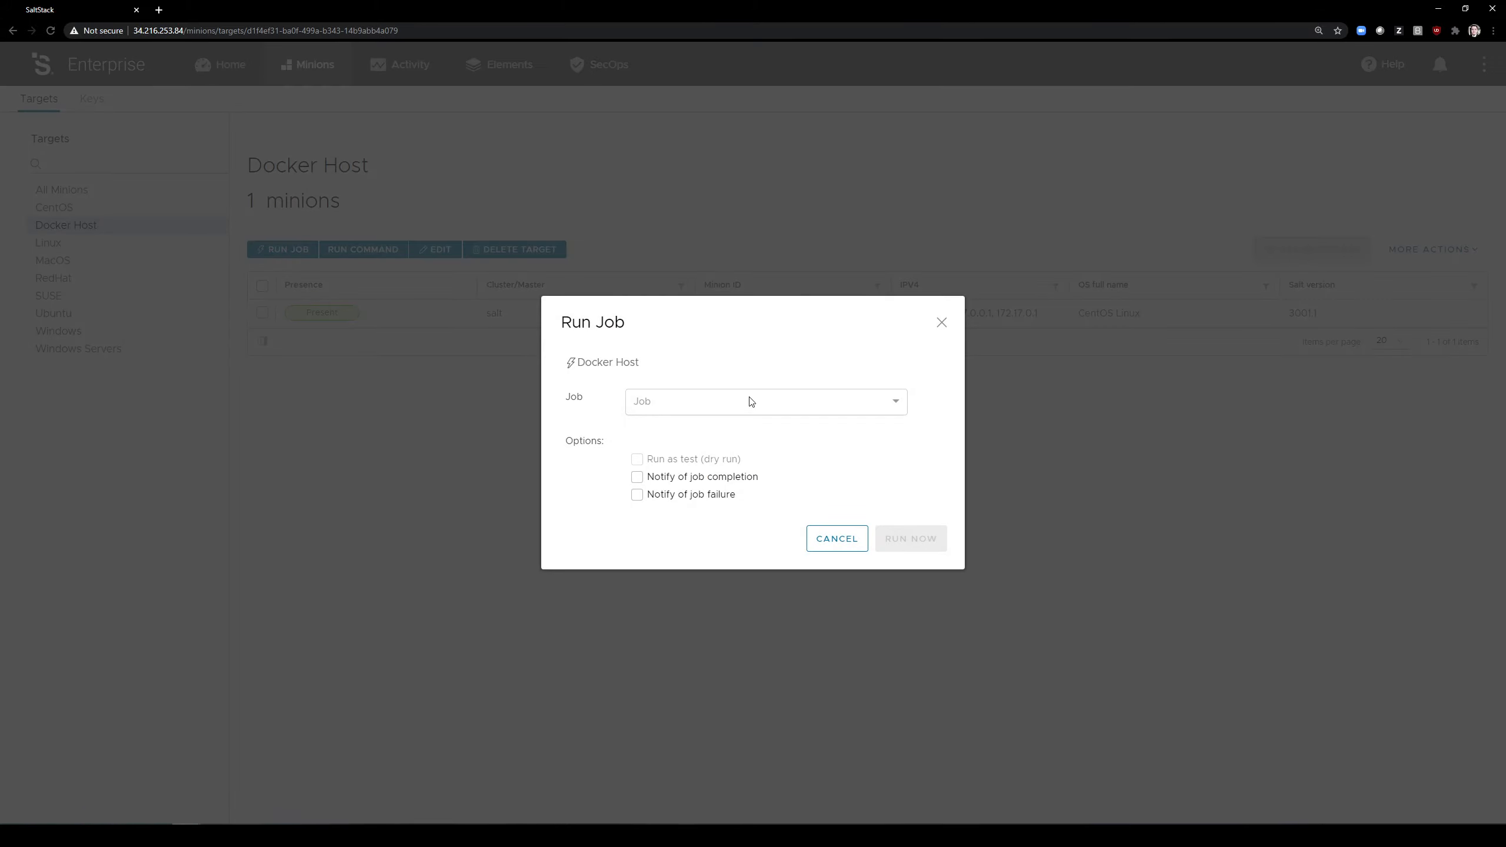
{"action": "left_click", "coordinate": [810, 406]}
{"action": "left_click", "coordinate": [662, 455]}
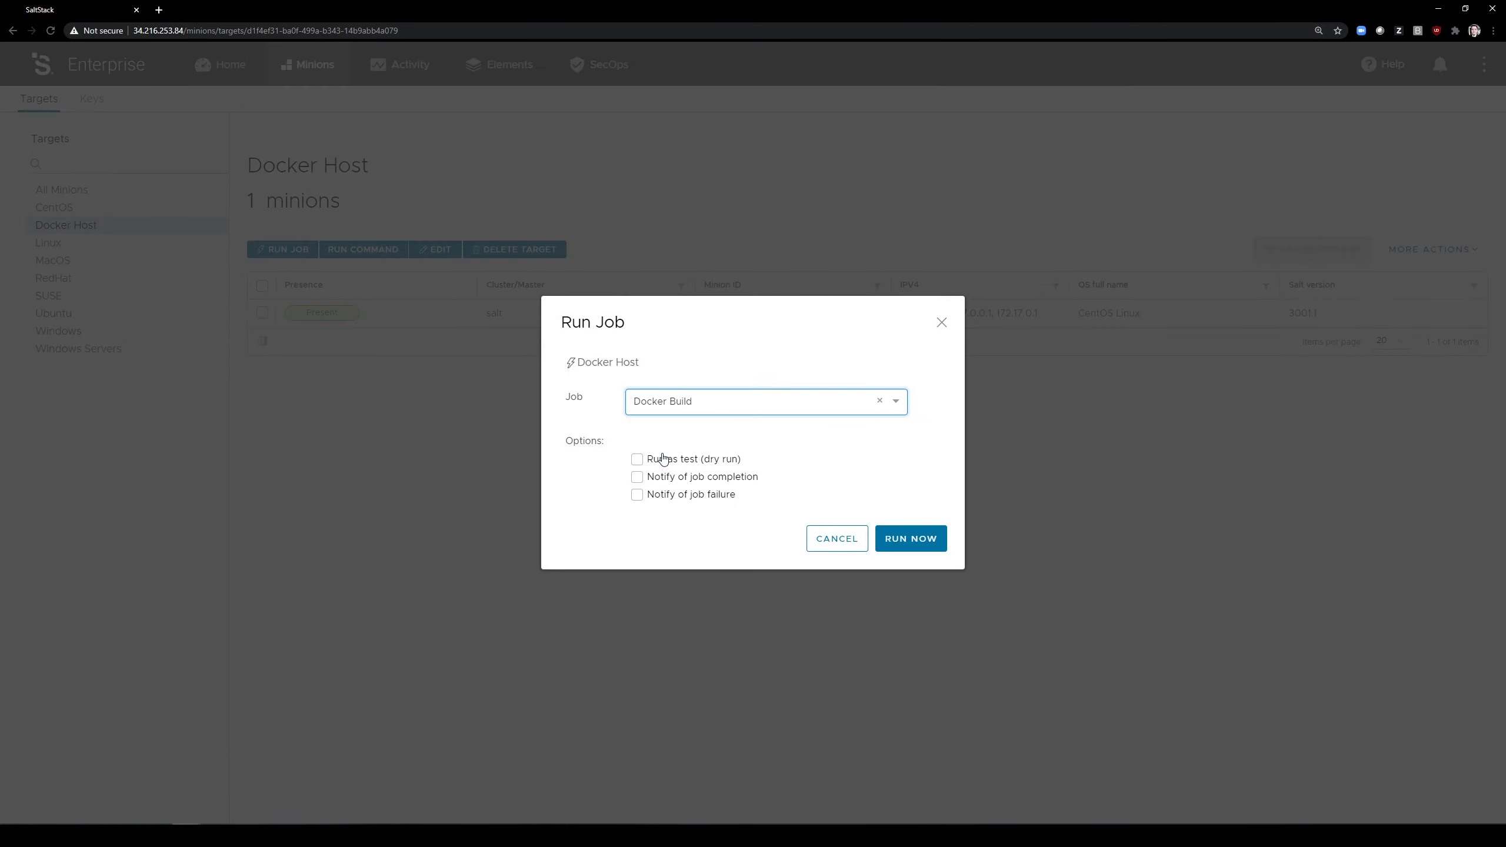
{"action": "left_click", "coordinate": [911, 539]}
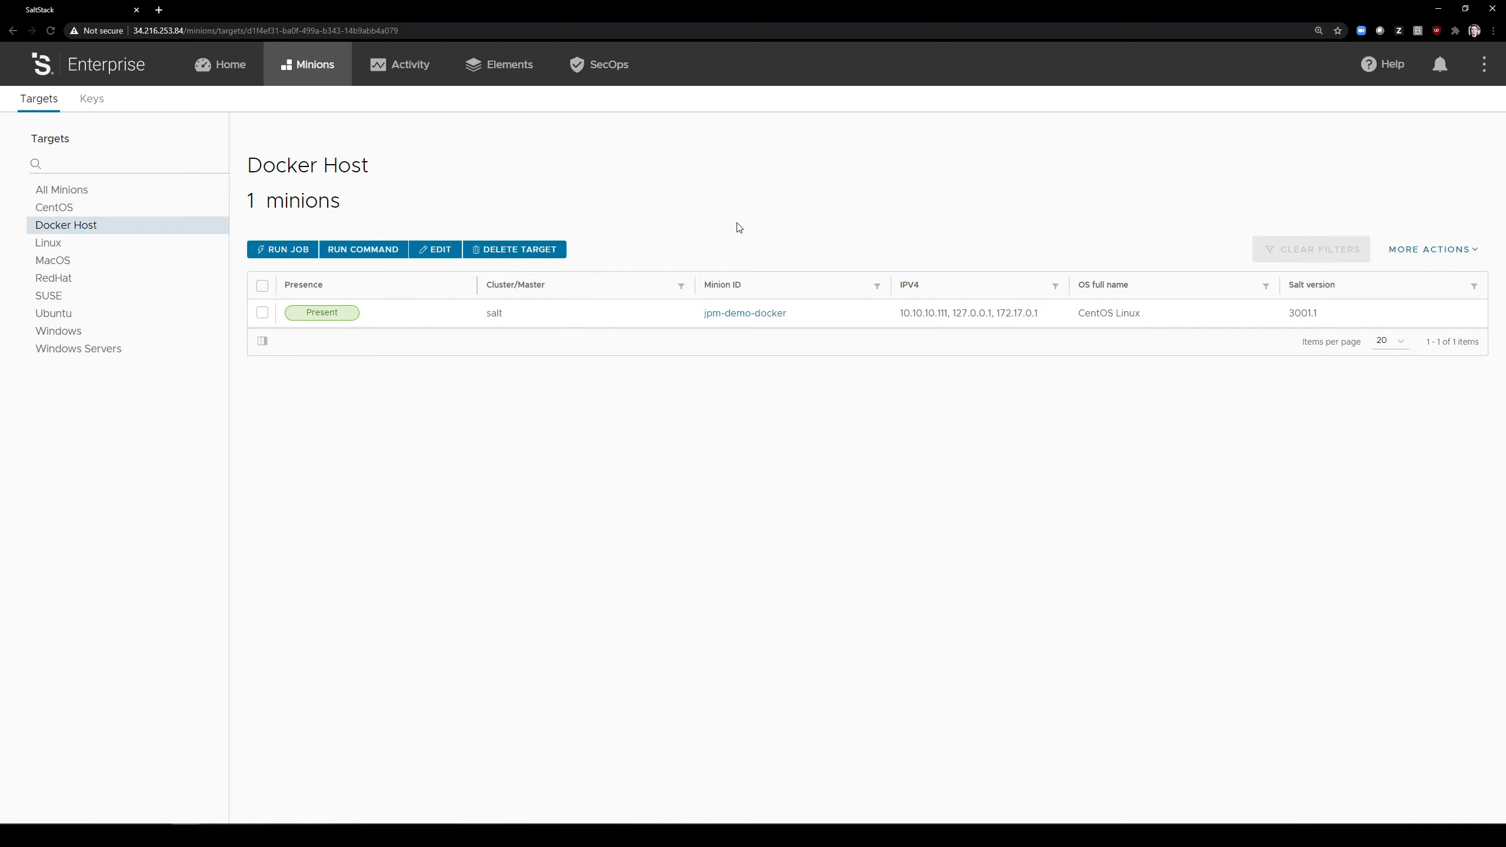
Step: Check the in-progress and completed activity lists until the newest Docker Build run is listed as completed
{"action": "left_click", "coordinate": [413, 76]}
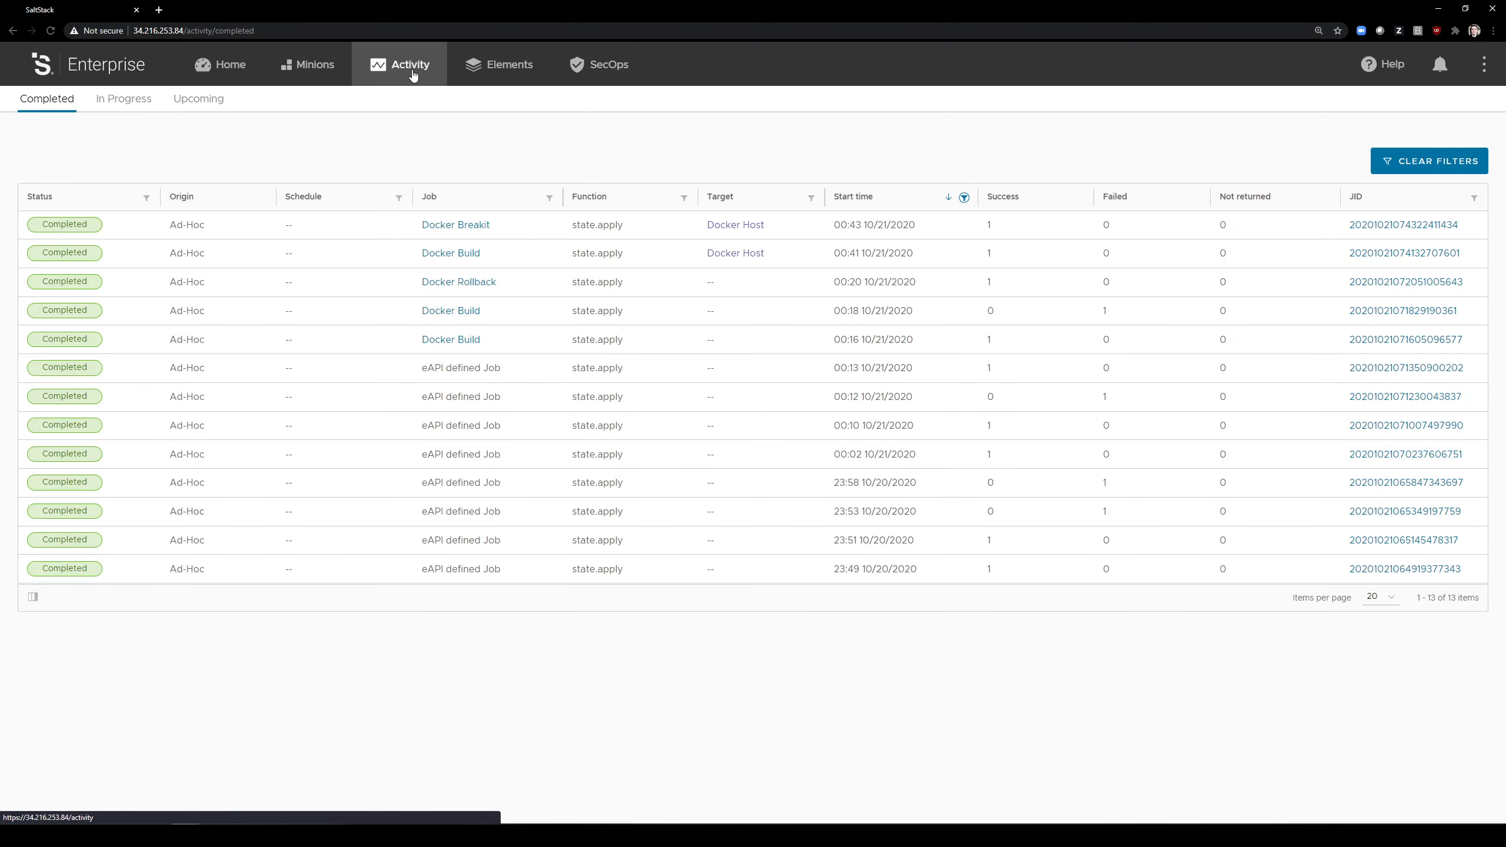
{"action": "left_click", "coordinate": [130, 107]}
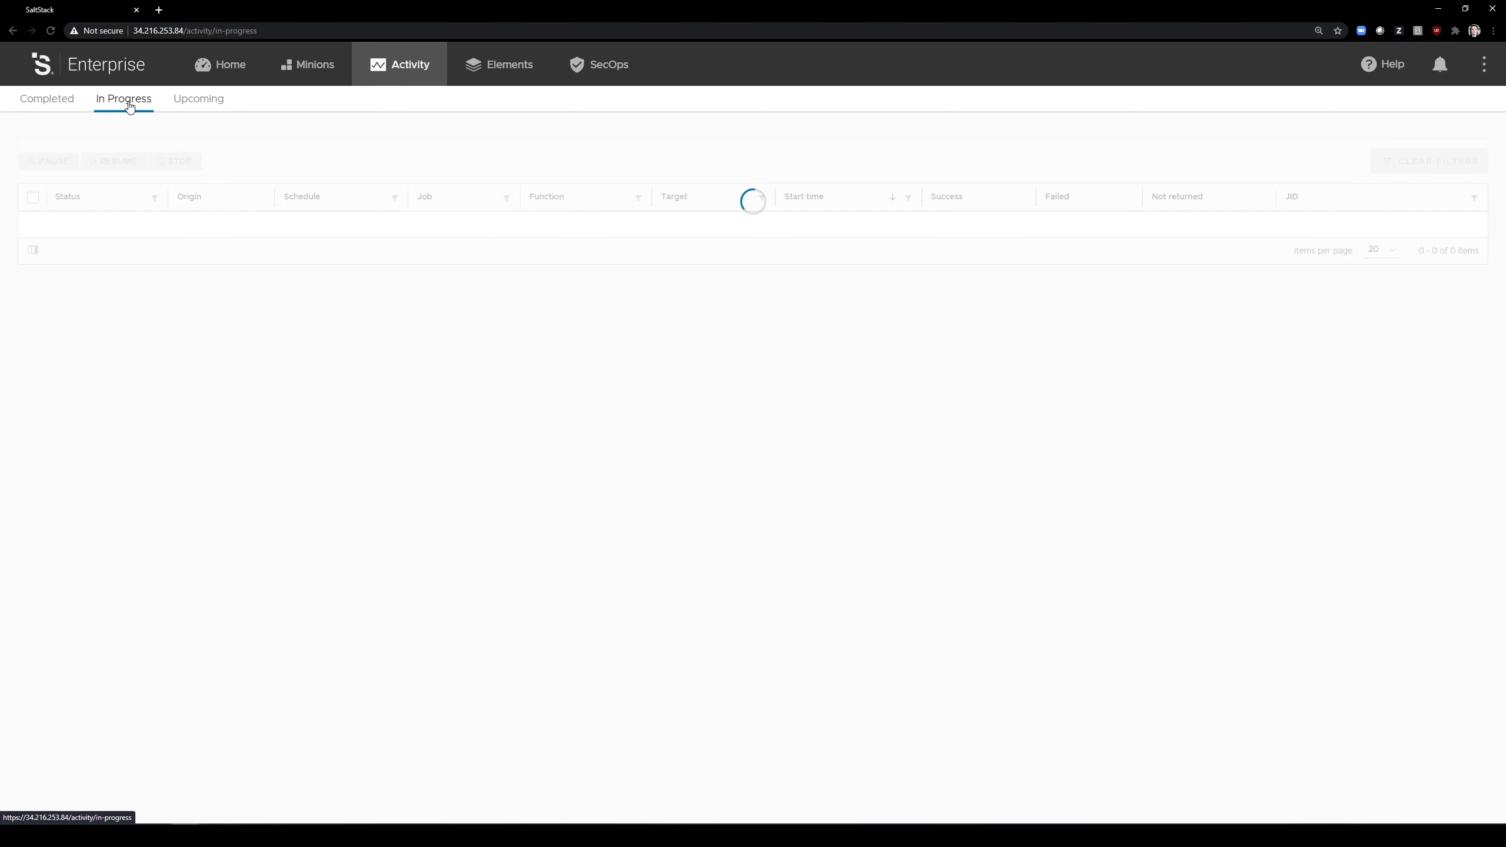
{"action": "left_click", "coordinate": [60, 108]}
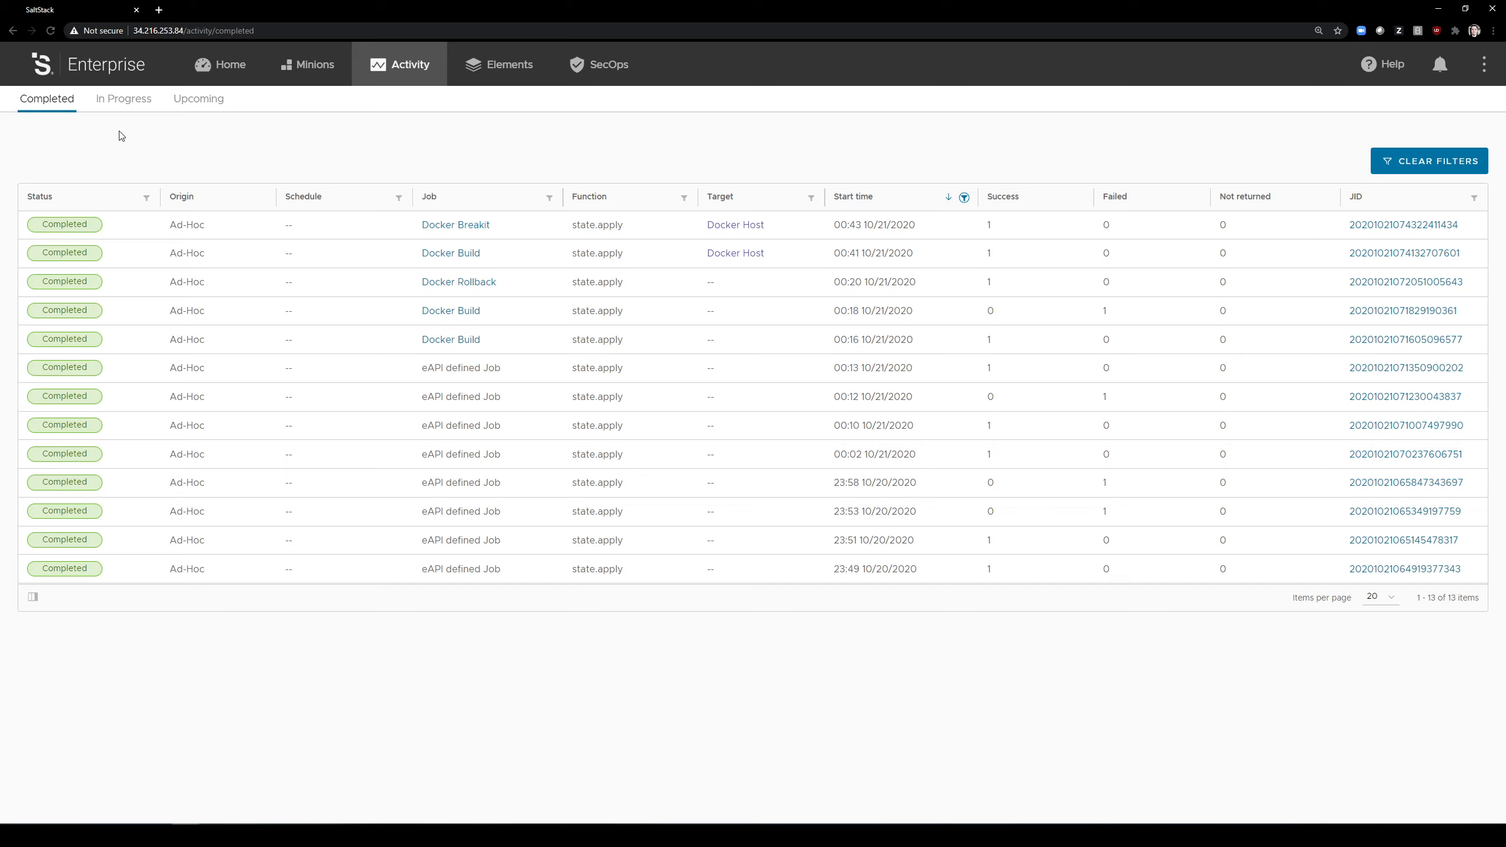
{"action": "left_click", "coordinate": [124, 101]}
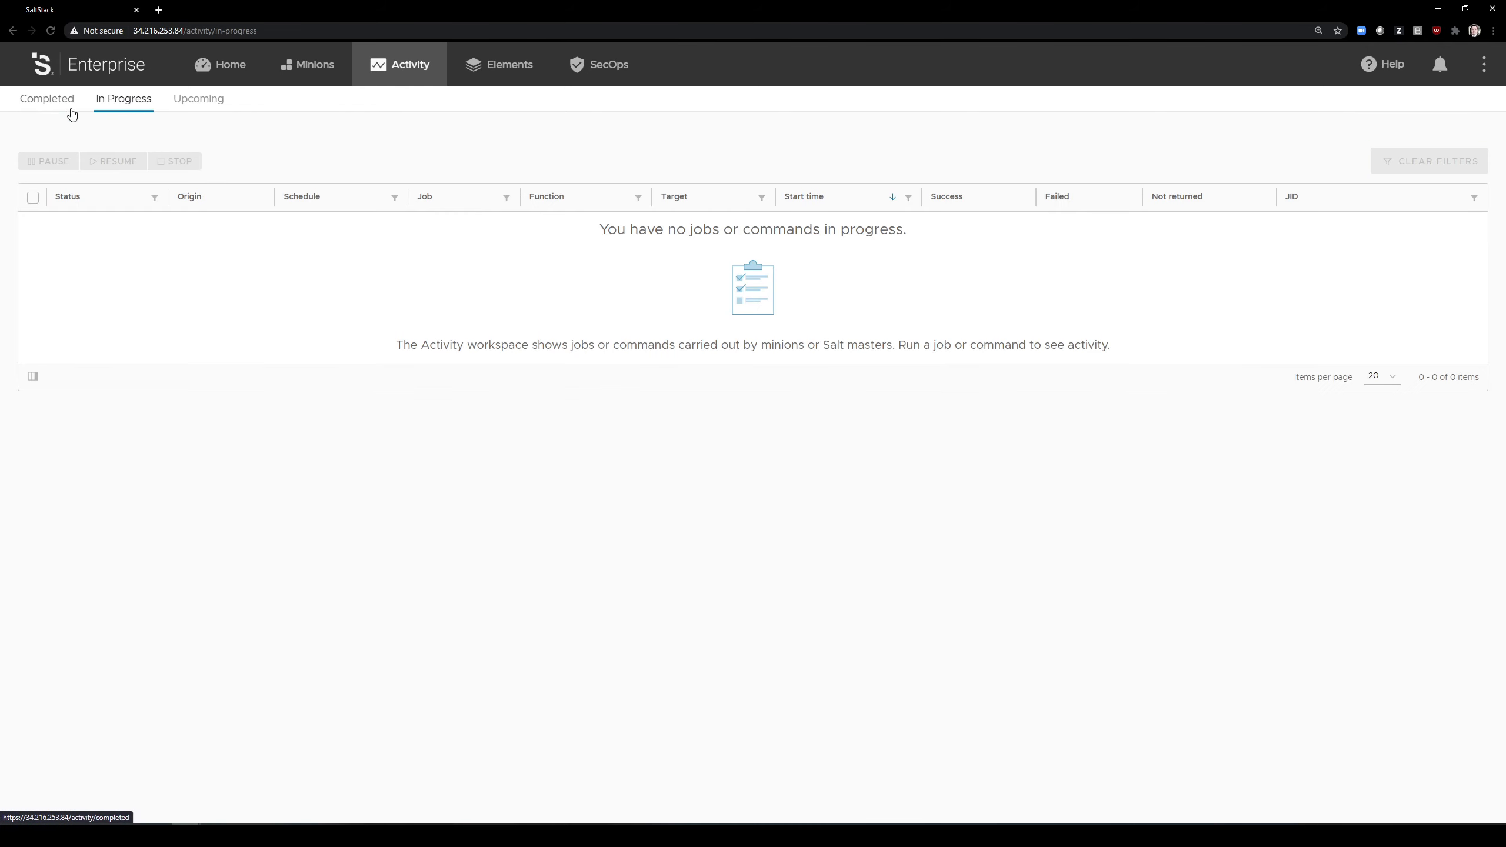
{"action": "left_click", "coordinate": [54, 104]}
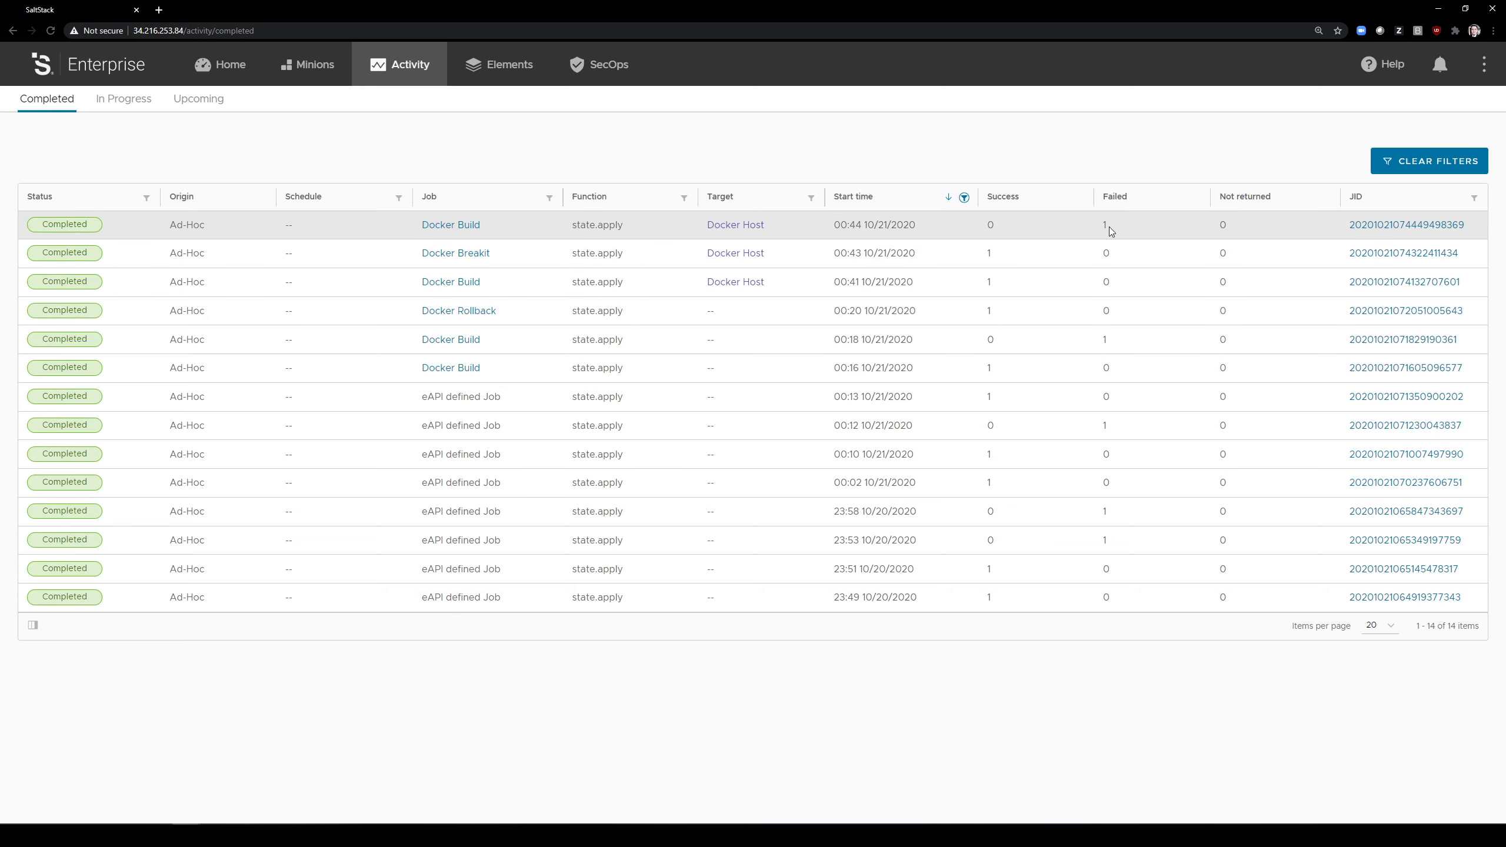
Step: Open the newest Docker Build run and examine its Highstate details for the start_containers, unit_test and notify_on_test_failure states
{"action": "left_click", "coordinate": [1376, 225]}
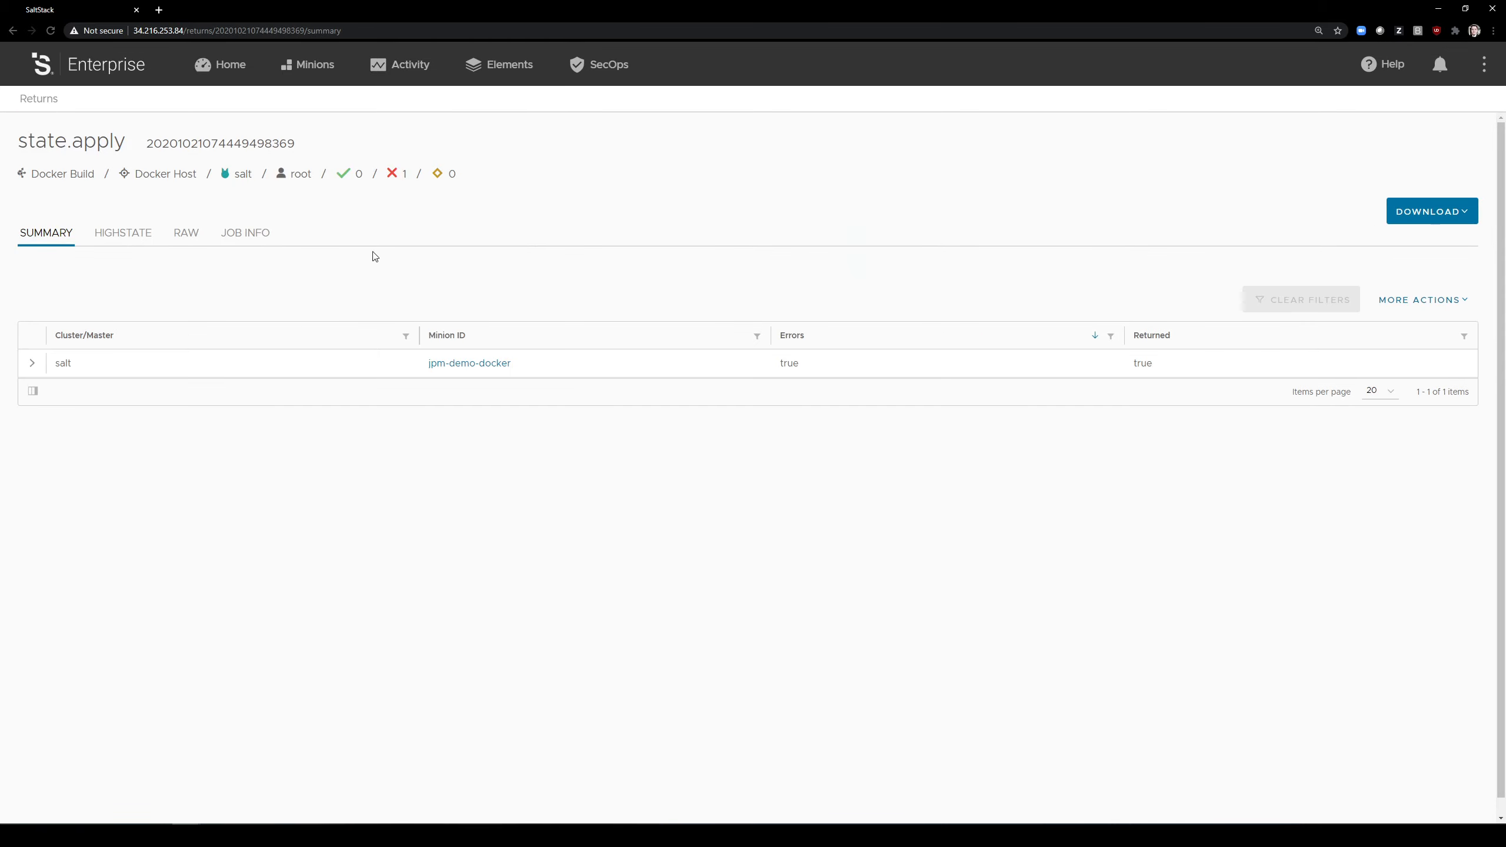
{"action": "left_click", "coordinate": [115, 232]}
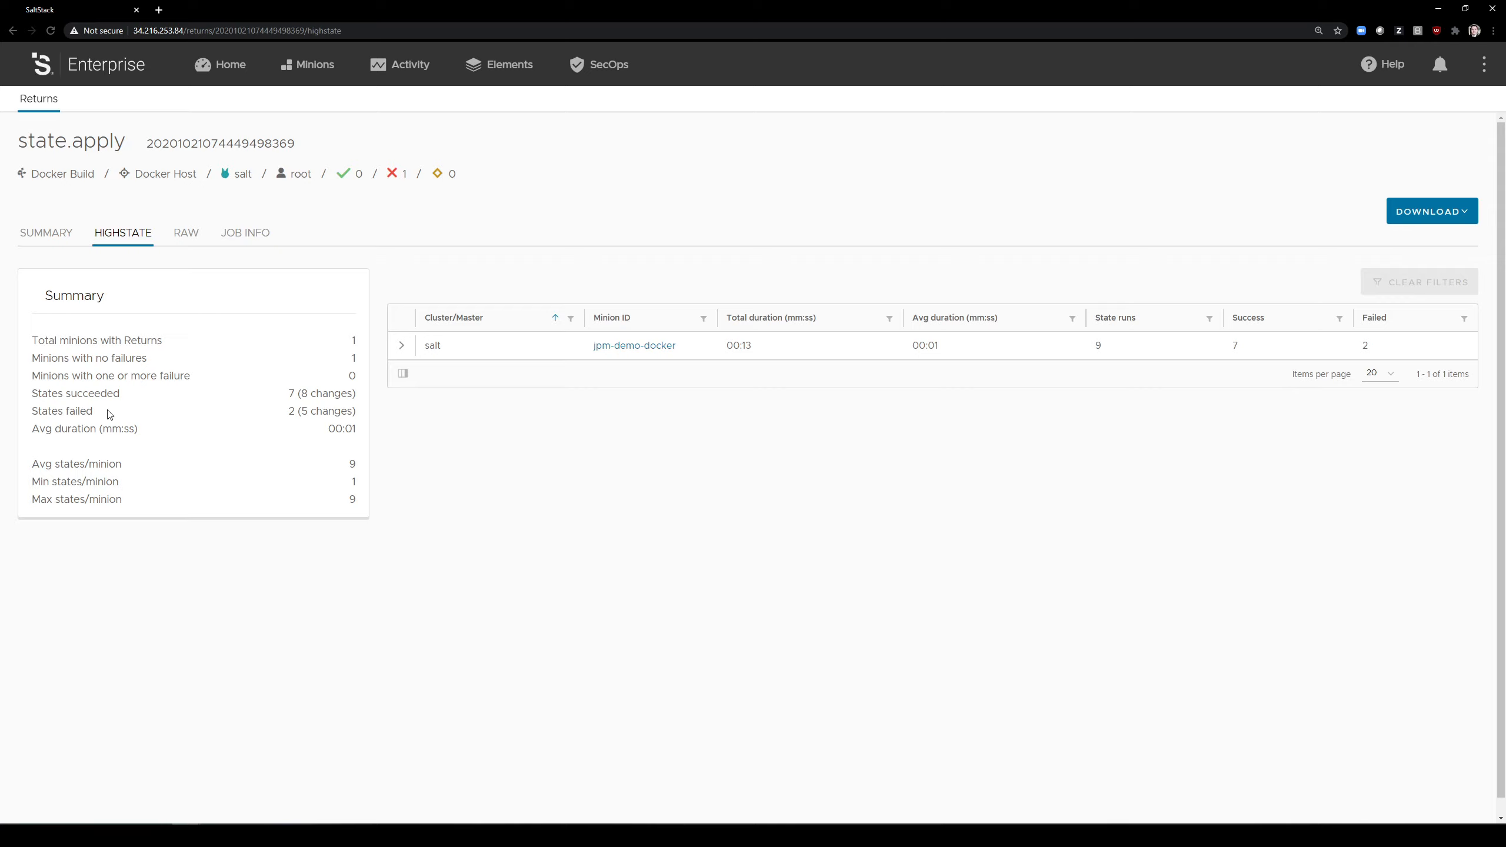
{"action": "left_click", "coordinate": [402, 345]}
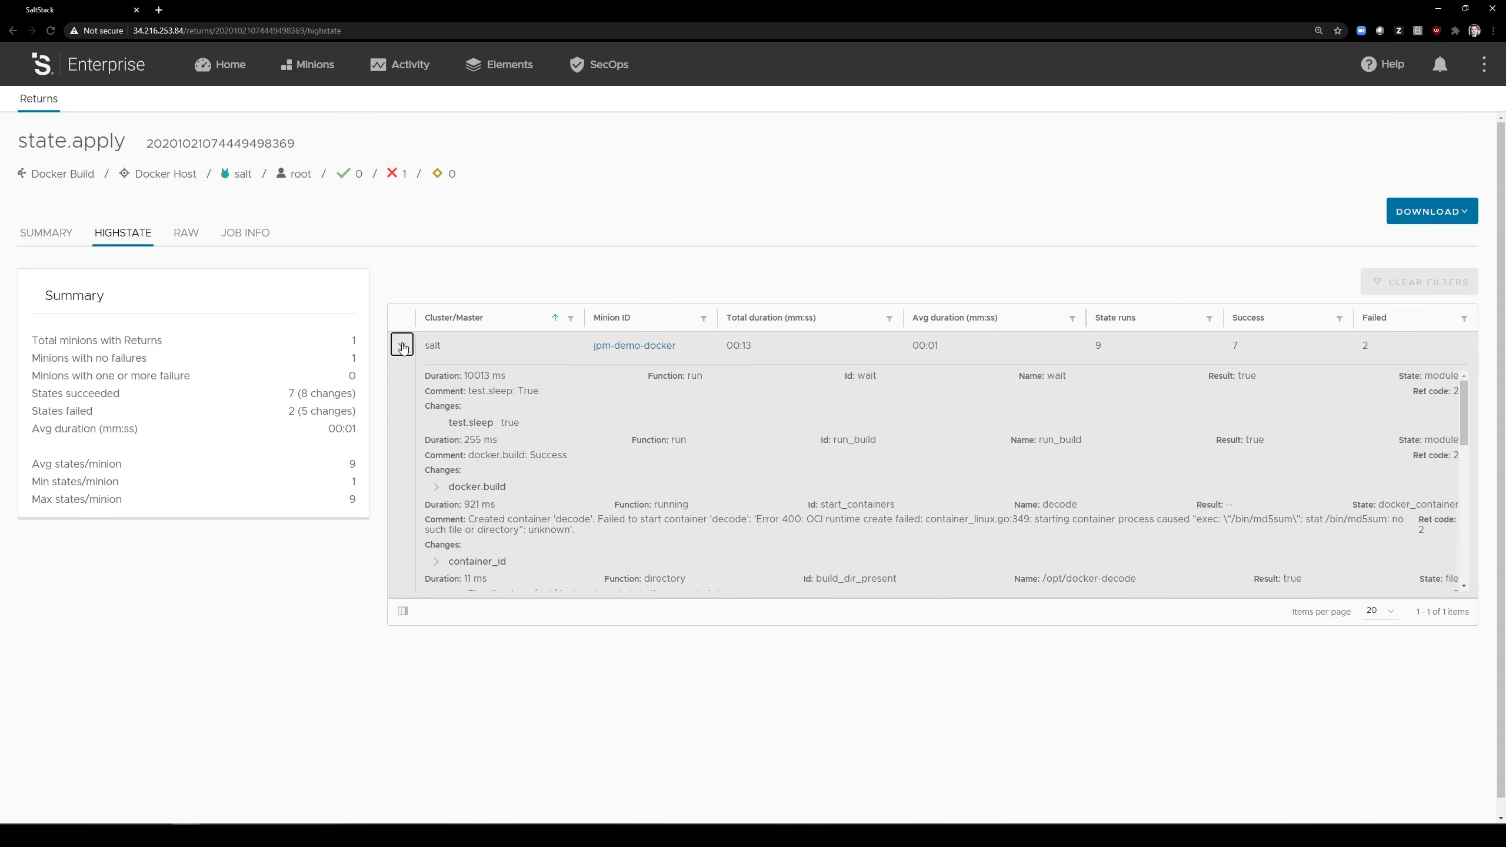
{"action": "scroll", "coordinate": [575, 523], "scroll_direction": "down", "scroll_amount": 3}
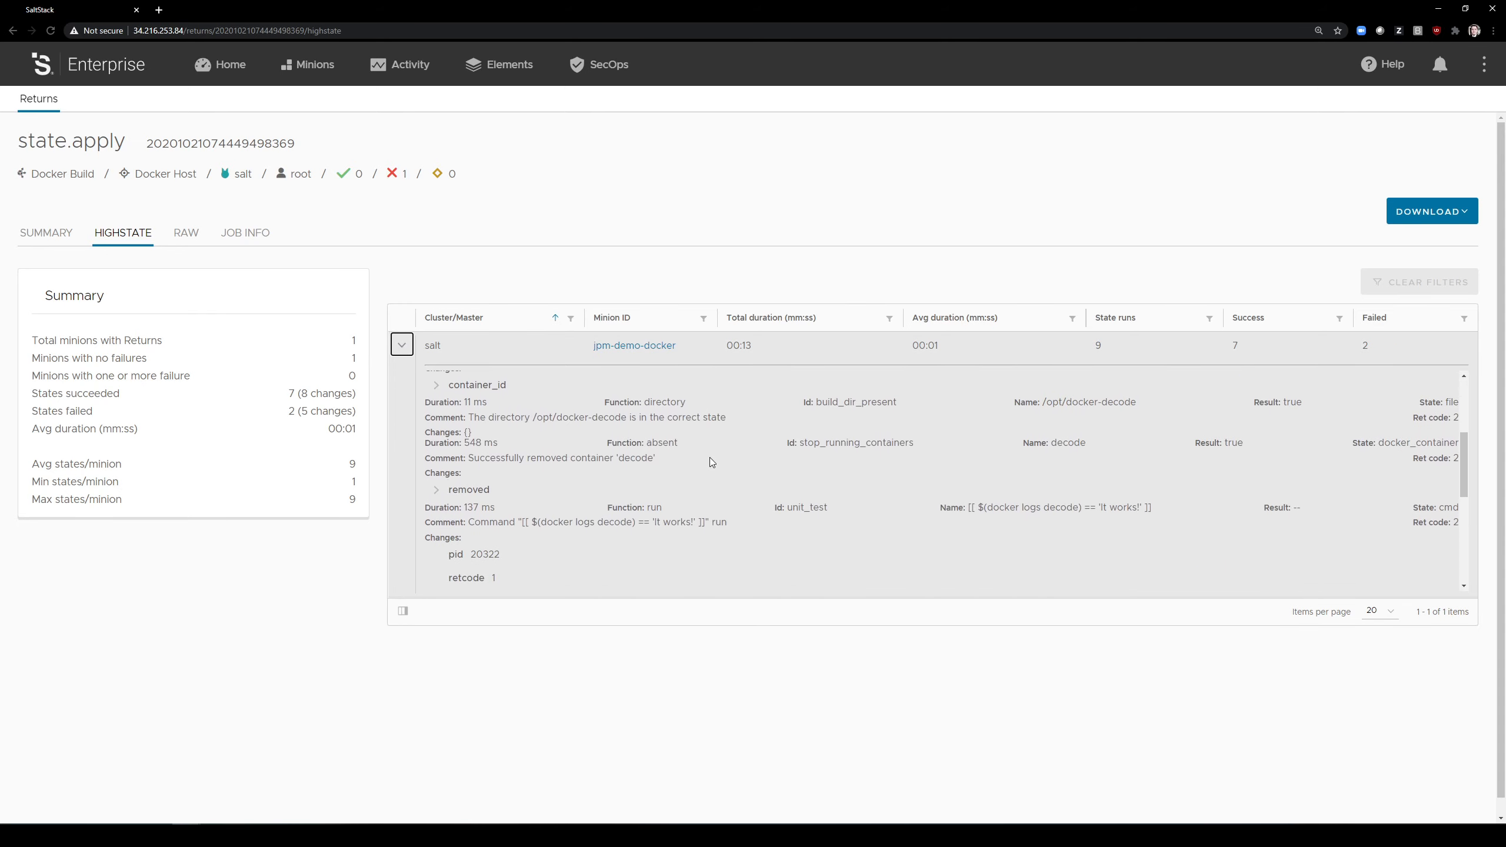
{"action": "scroll", "coordinate": [758, 456], "scroll_direction": "down", "scroll_amount": 1}
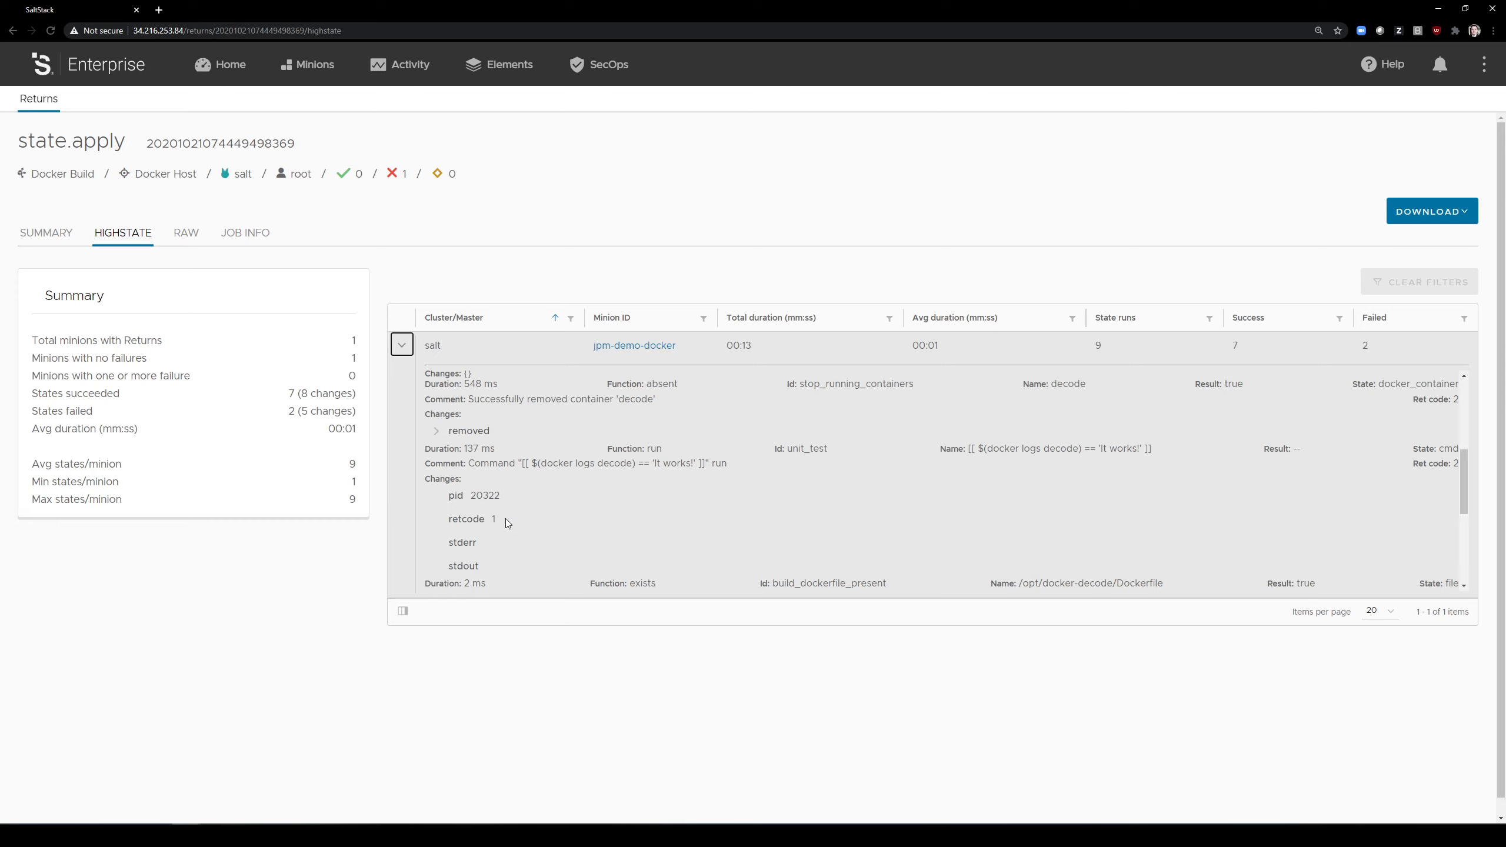
{"action": "scroll", "coordinate": [559, 491], "scroll_direction": "down", "scroll_amount": 3}
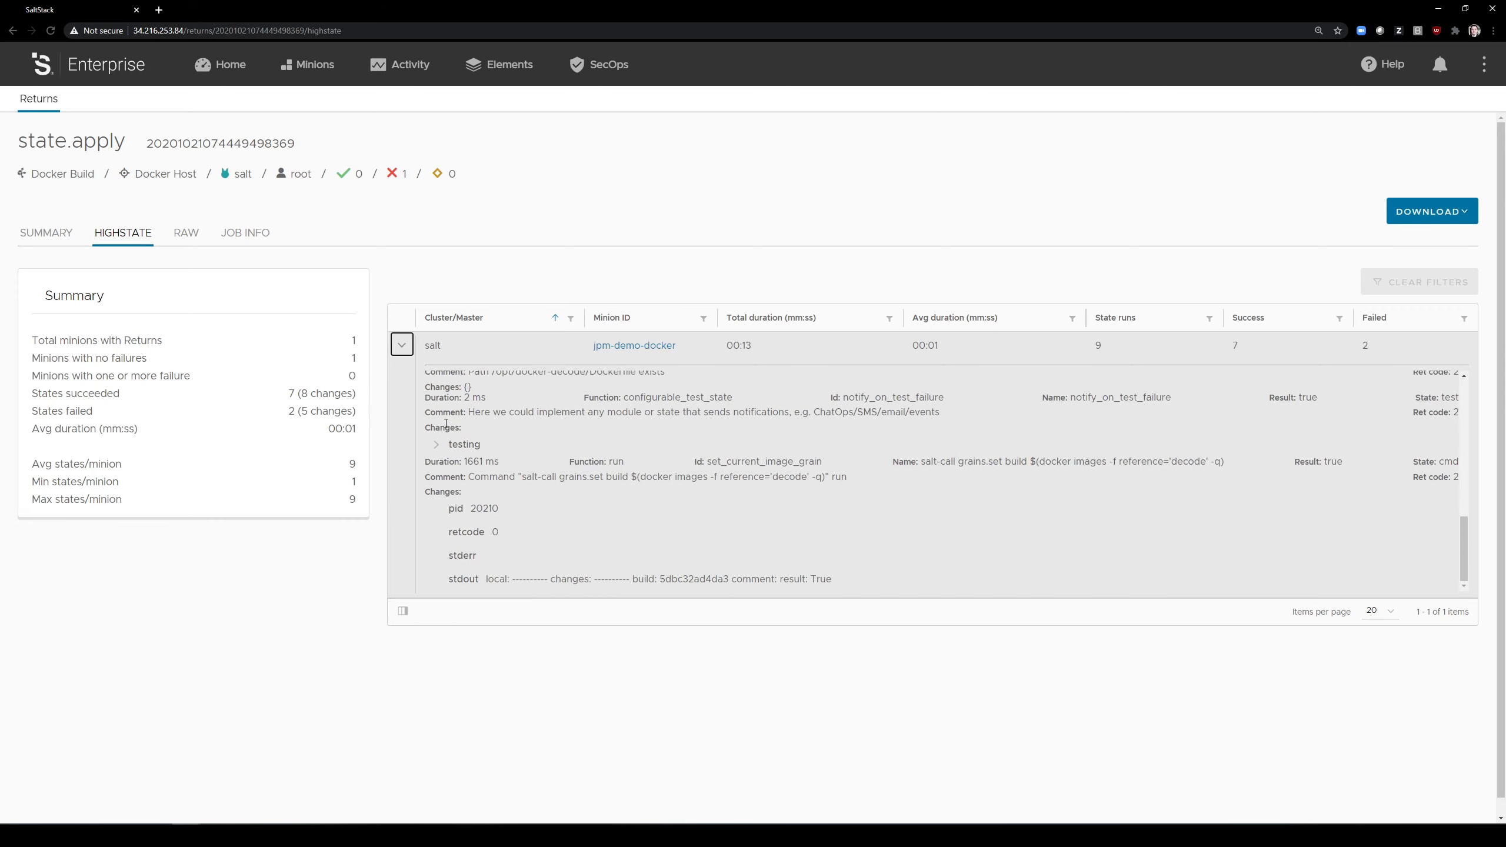
{"action": "left_click_drag", "start_coordinate": [438, 398], "coordinate": [691, 398]}
{"action": "left_click", "coordinate": [905, 398]}
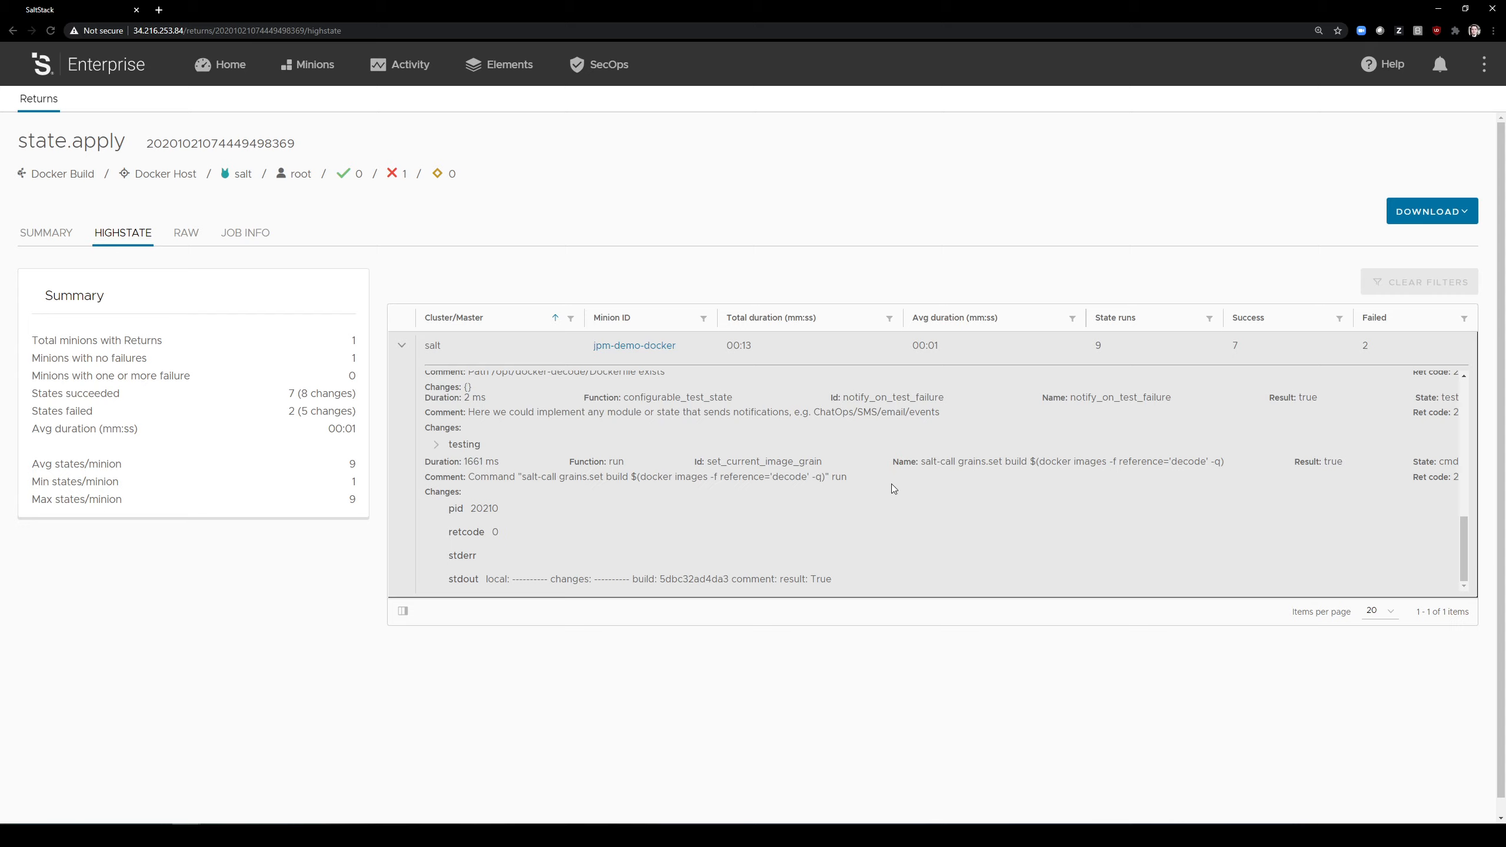
{"action": "scroll", "coordinate": [845, 481], "scroll_direction": "down", "scroll_amount": 1}
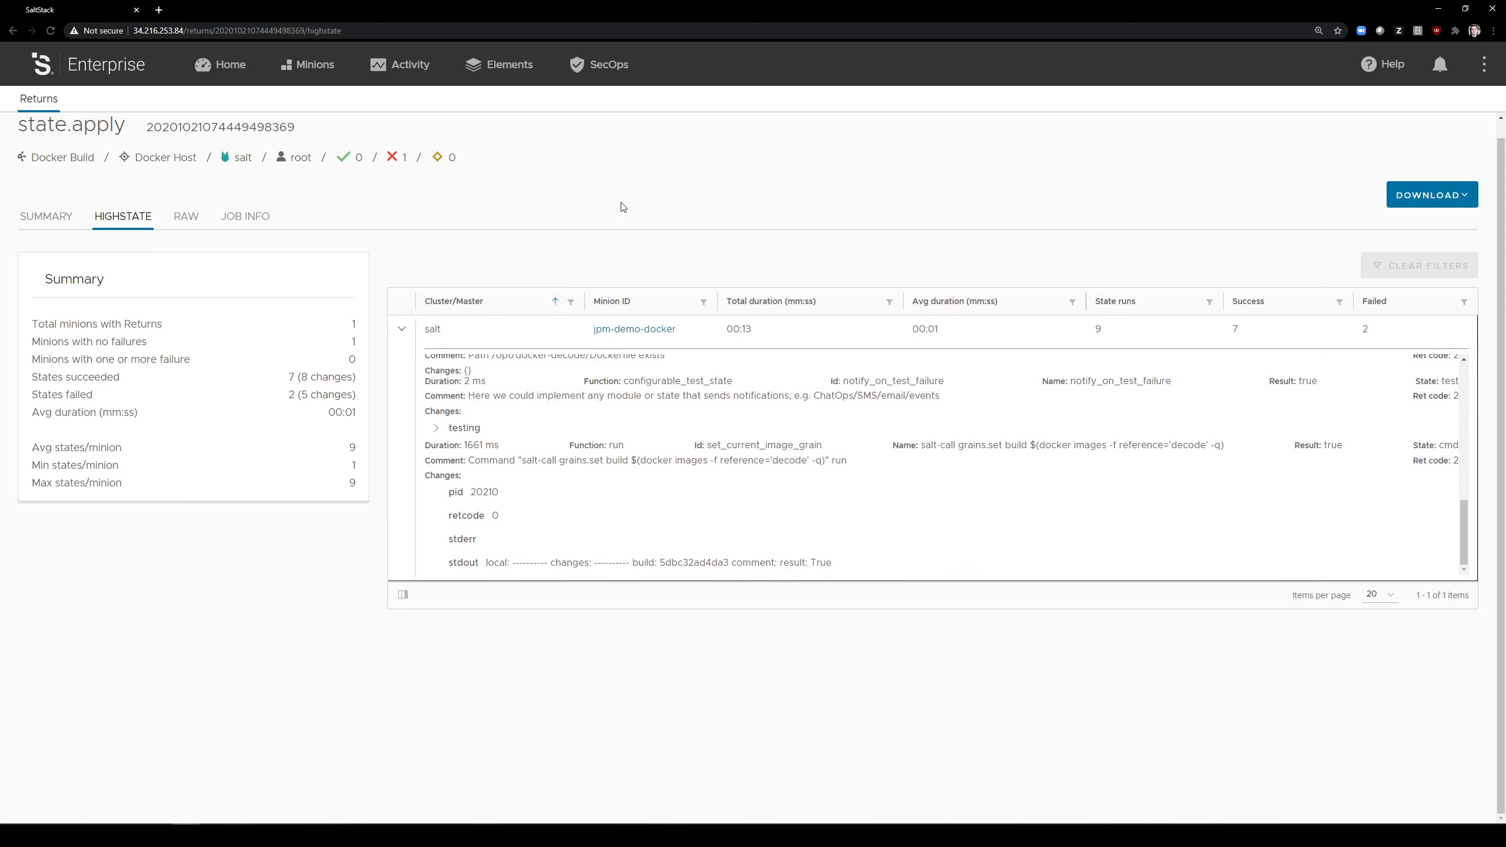
Step: Open rollback.sls from the docker_example folder of the sse file server environment and review its git revert and include sections
{"action": "left_click", "coordinate": [481, 74]}
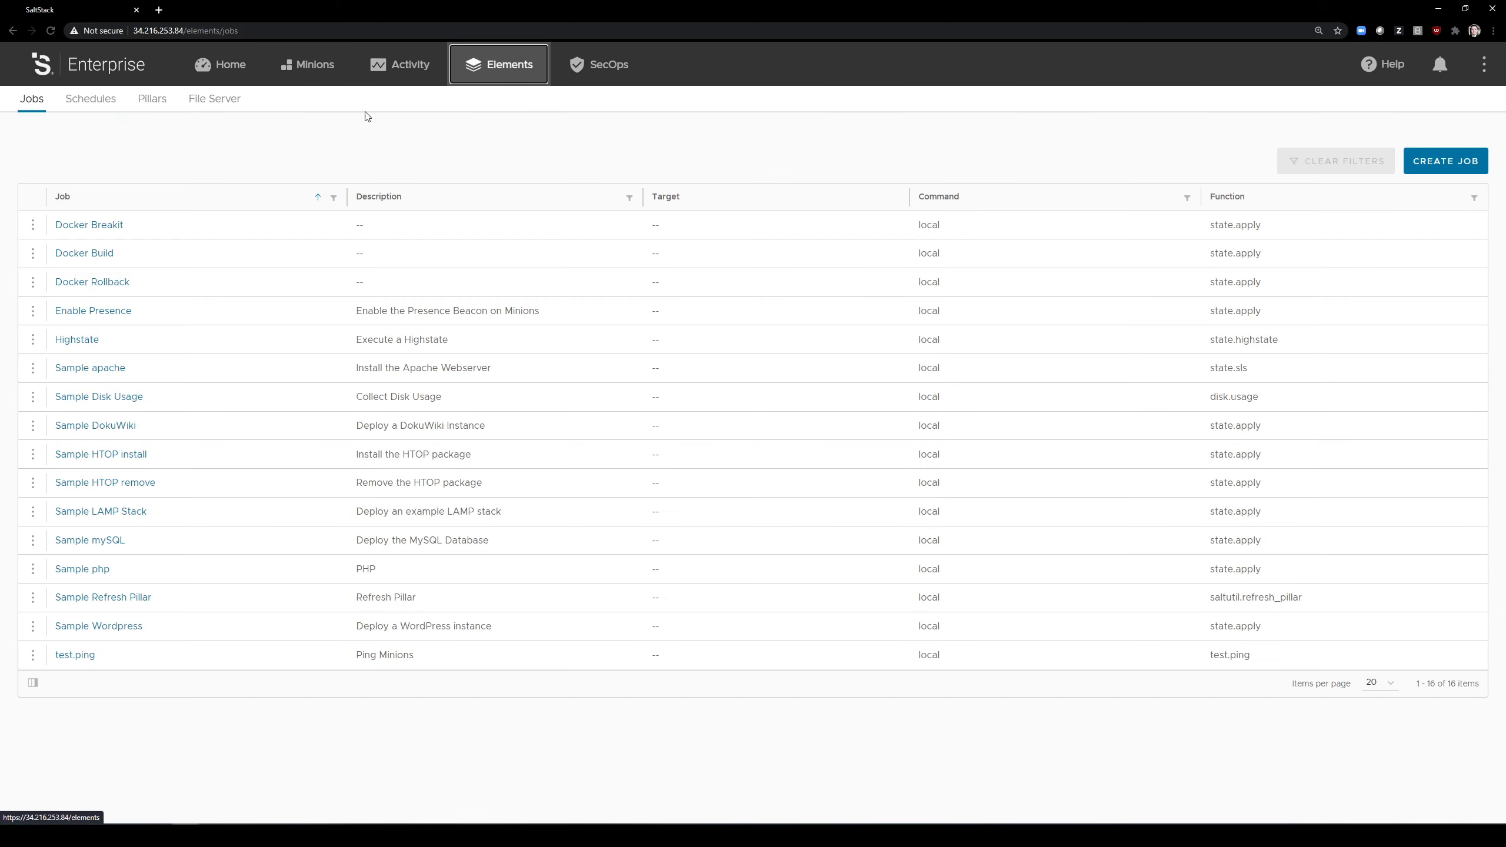
{"action": "left_click", "coordinate": [211, 104]}
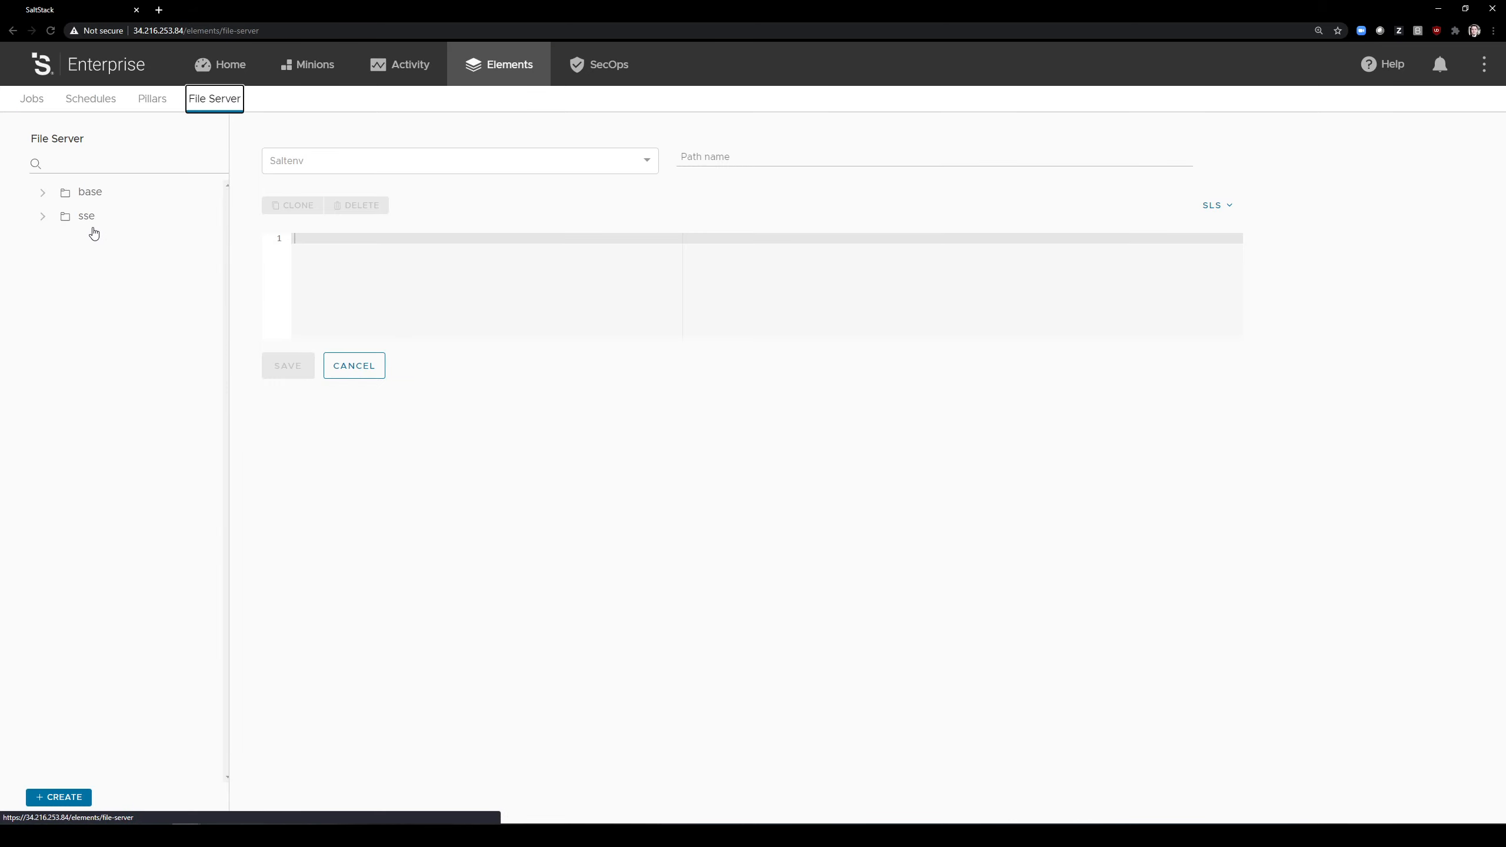
{"action": "left_click", "coordinate": [43, 218]}
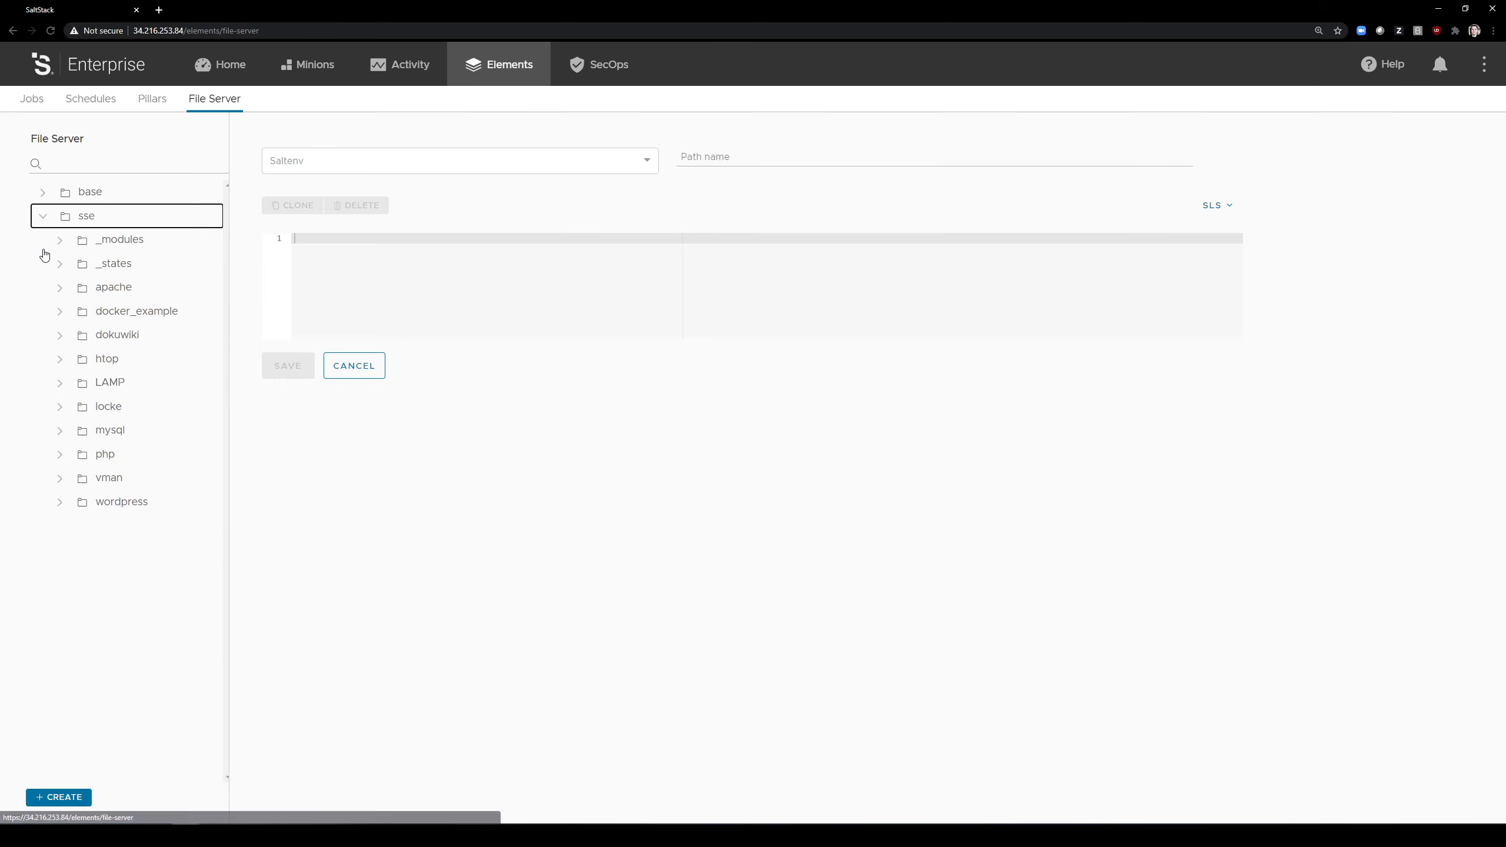
{"action": "left_click", "coordinate": [60, 312]}
{"action": "left_click", "coordinate": [122, 385]}
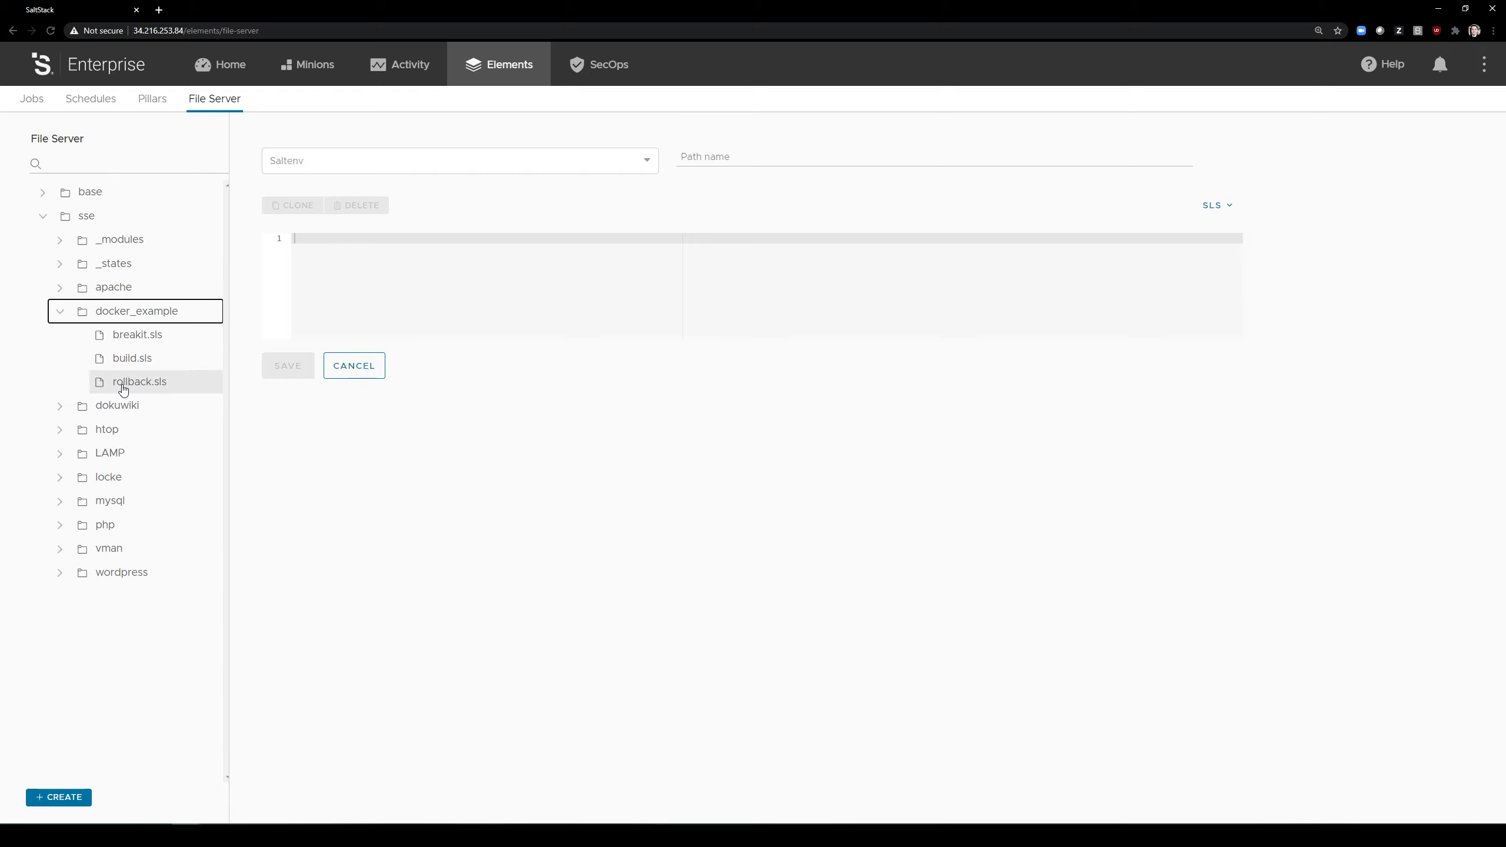
{"action": "left_click", "coordinate": [452, 301]}
{"action": "left_click", "coordinate": [451, 287]}
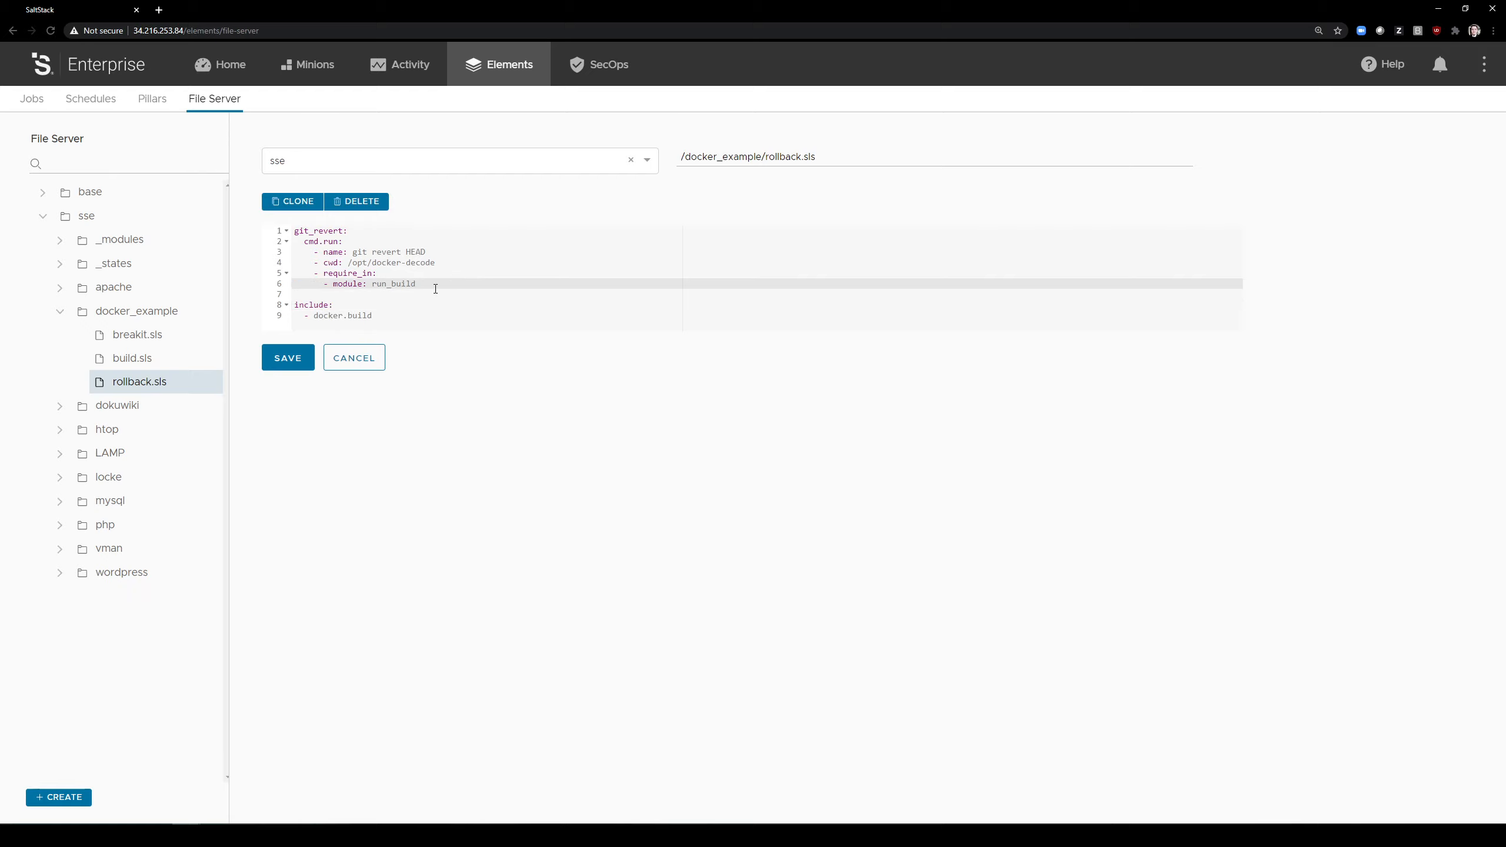
{"action": "left_click", "coordinate": [435, 297]}
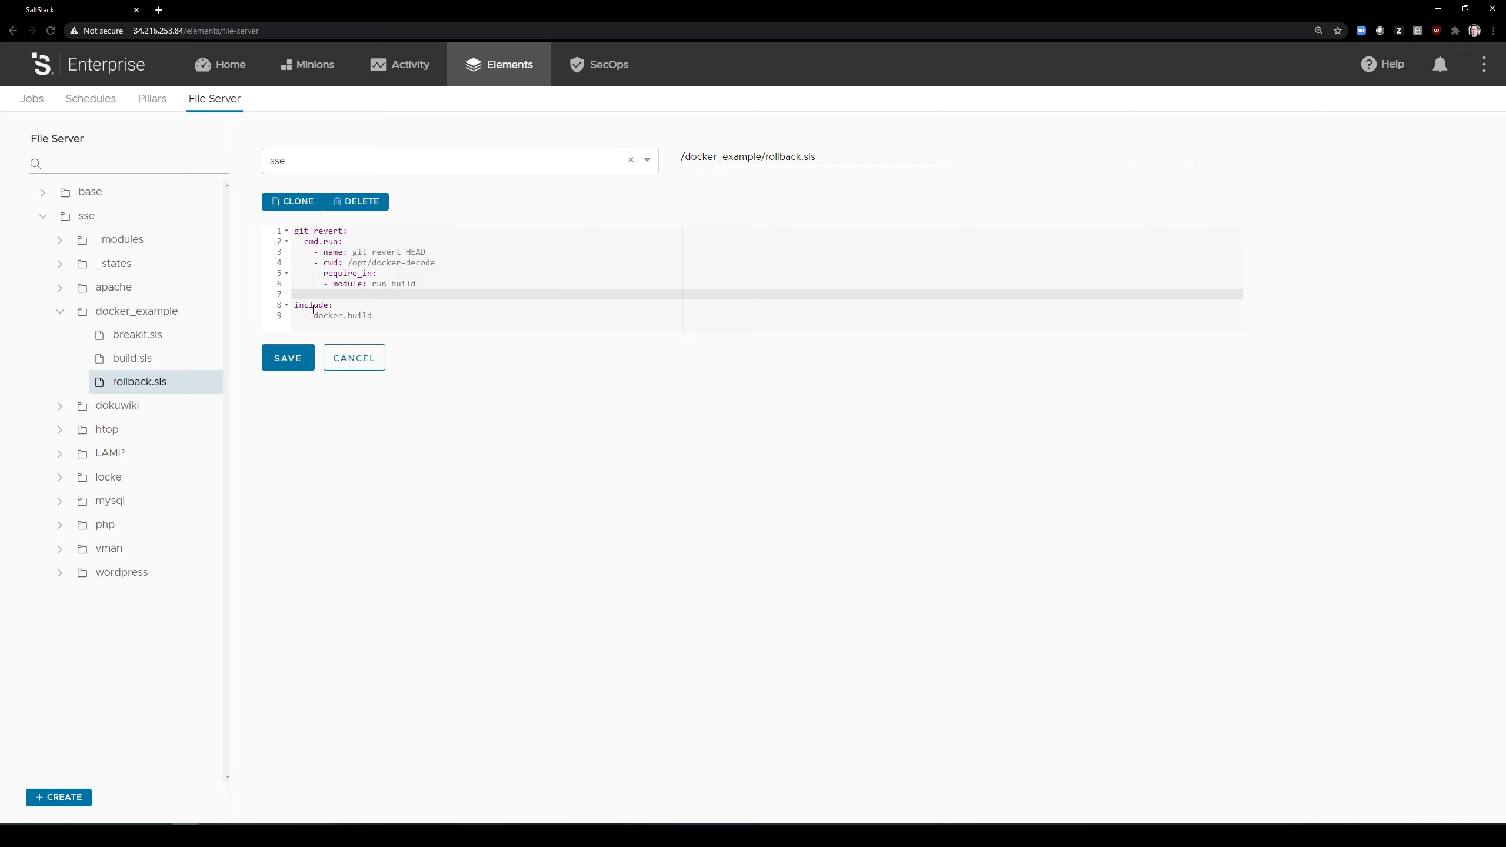
Step: Run the Docker Rollback job on the Docker Host target without extra options
{"action": "left_click", "coordinate": [340, 74]}
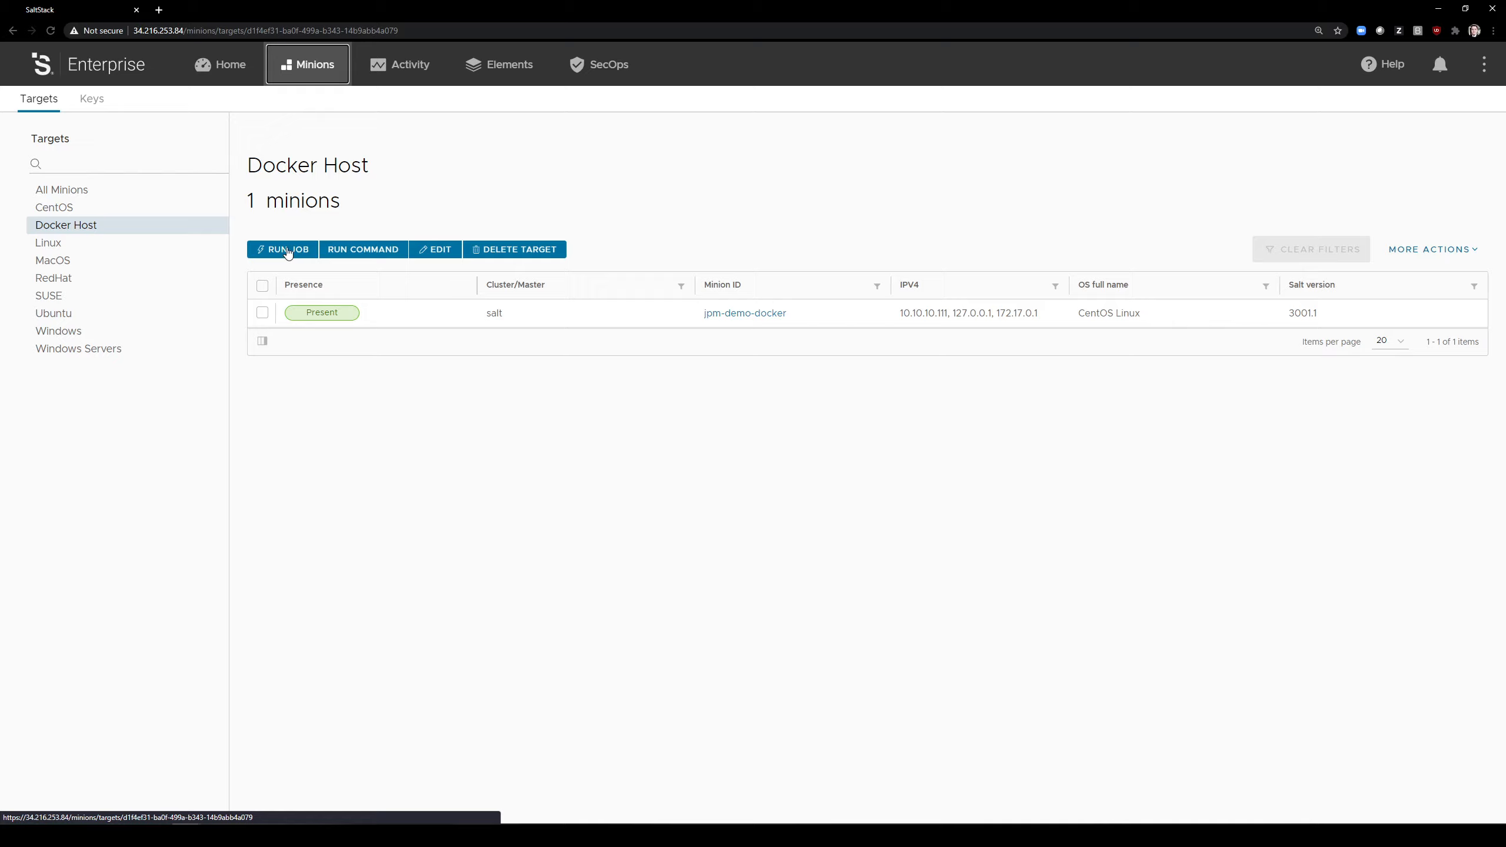
{"action": "left_click", "coordinate": [288, 250]}
{"action": "left_click", "coordinate": [706, 402]}
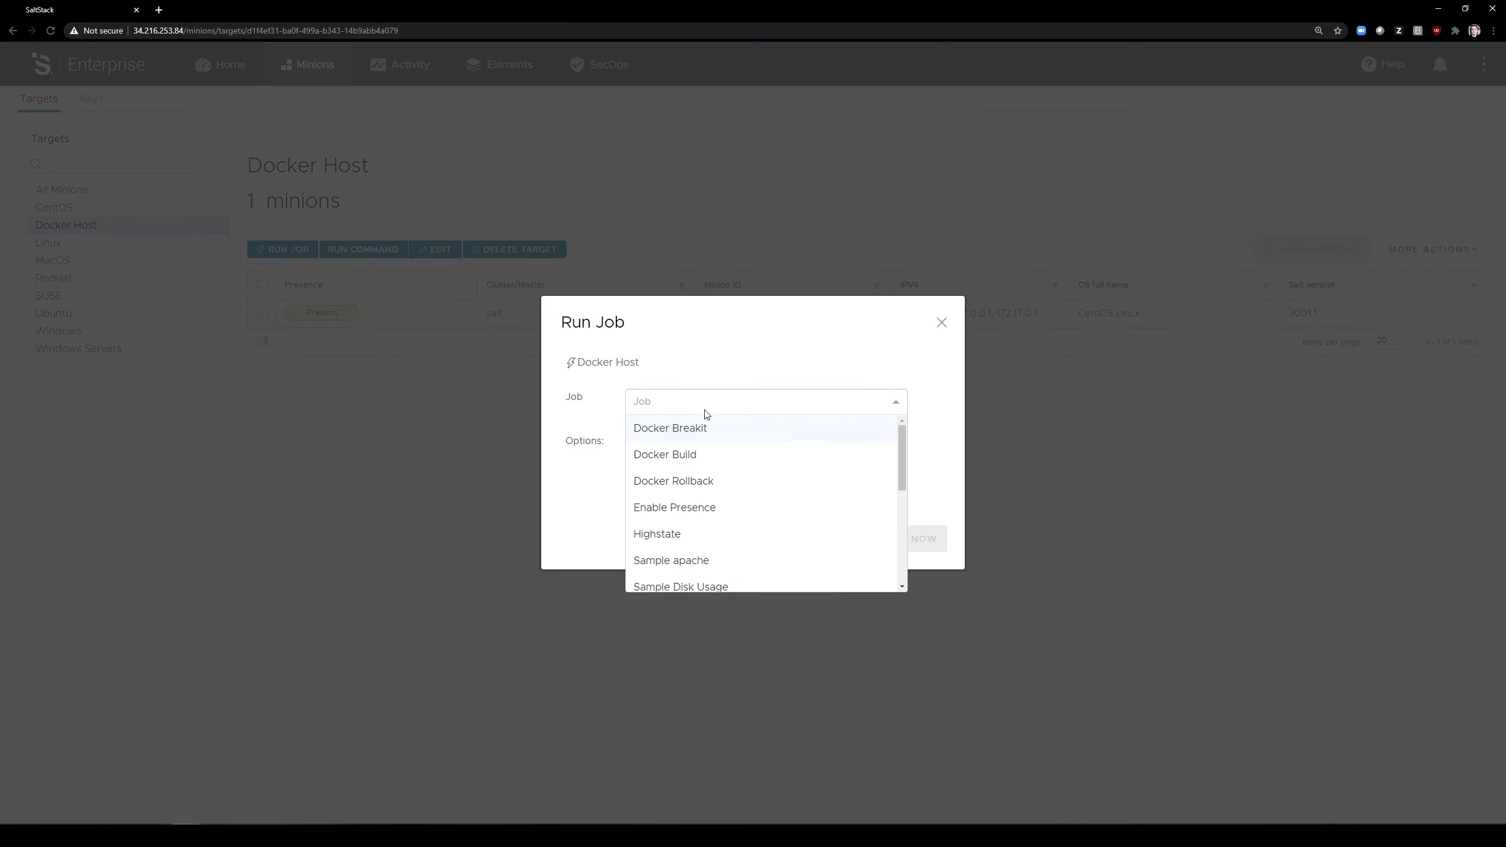
{"action": "left_click", "coordinate": [701, 482]}
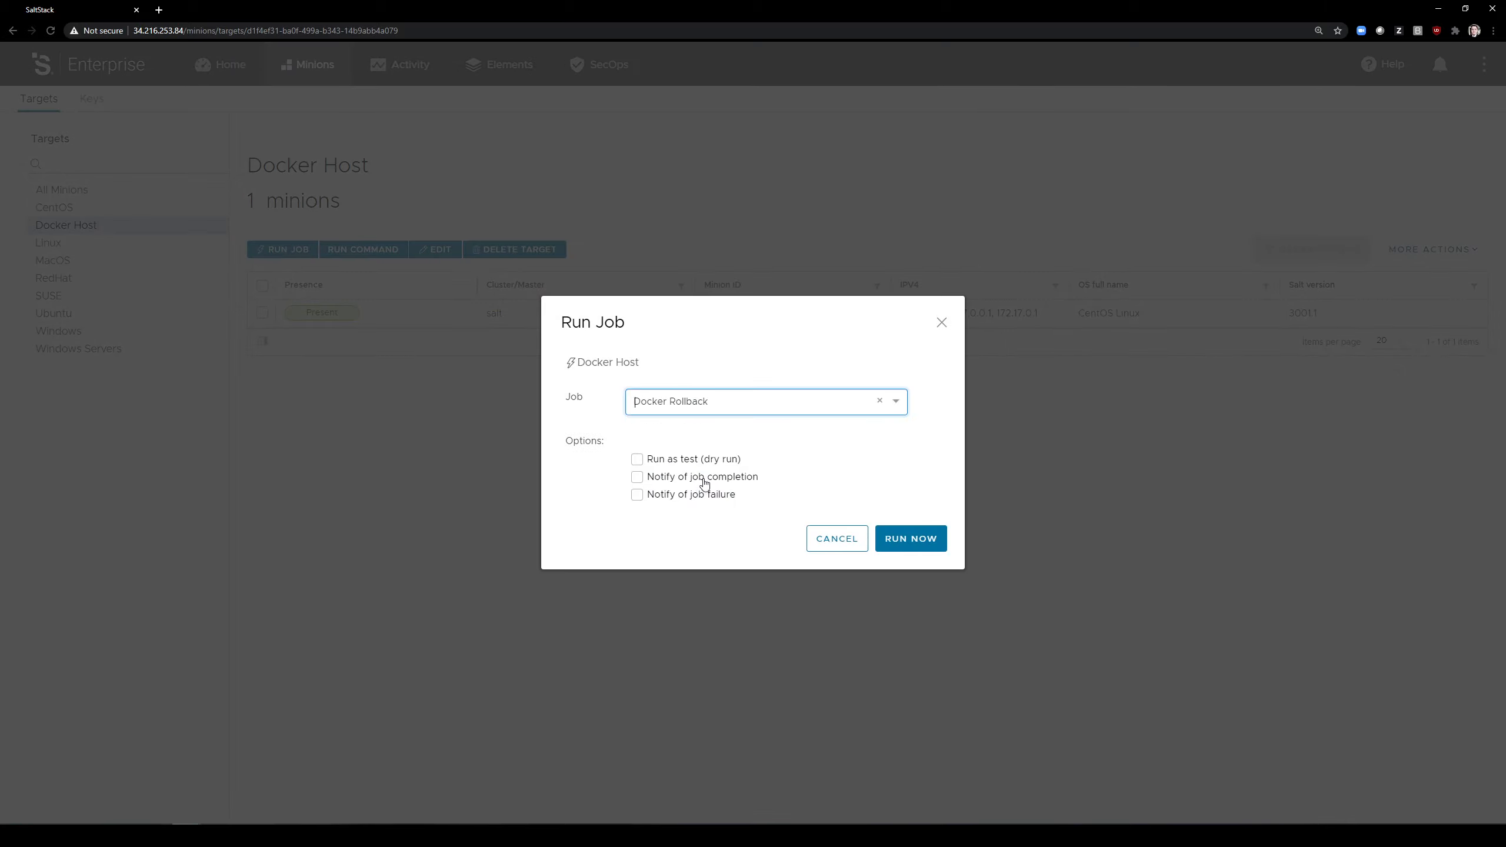
{"action": "left_click", "coordinate": [891, 537]}
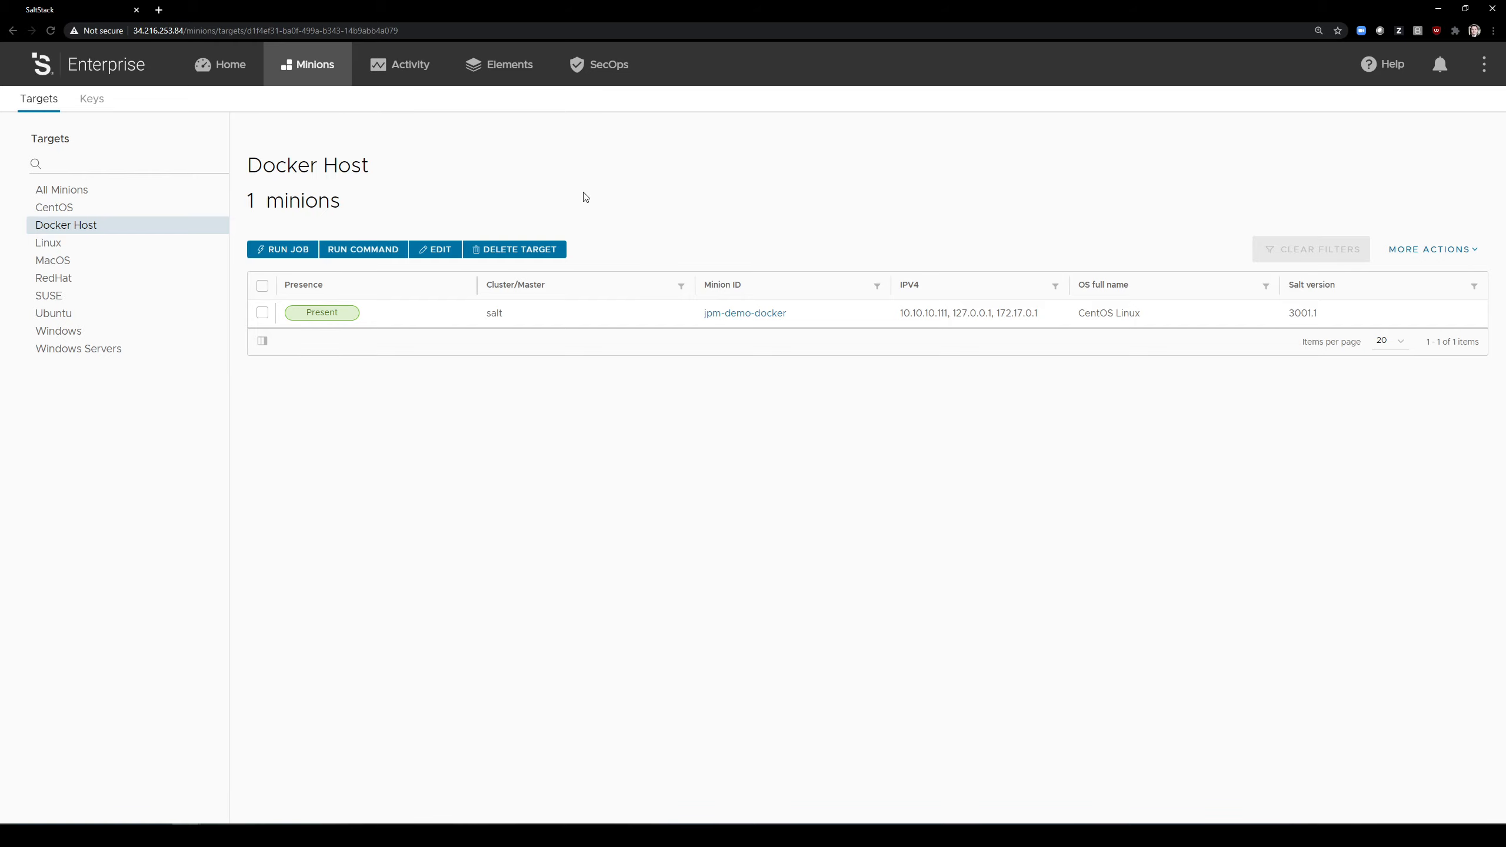
Step: Check the in-progress and completed activity lists until the new Docker Rollback run is listed as completed
{"action": "left_click", "coordinate": [399, 70]}
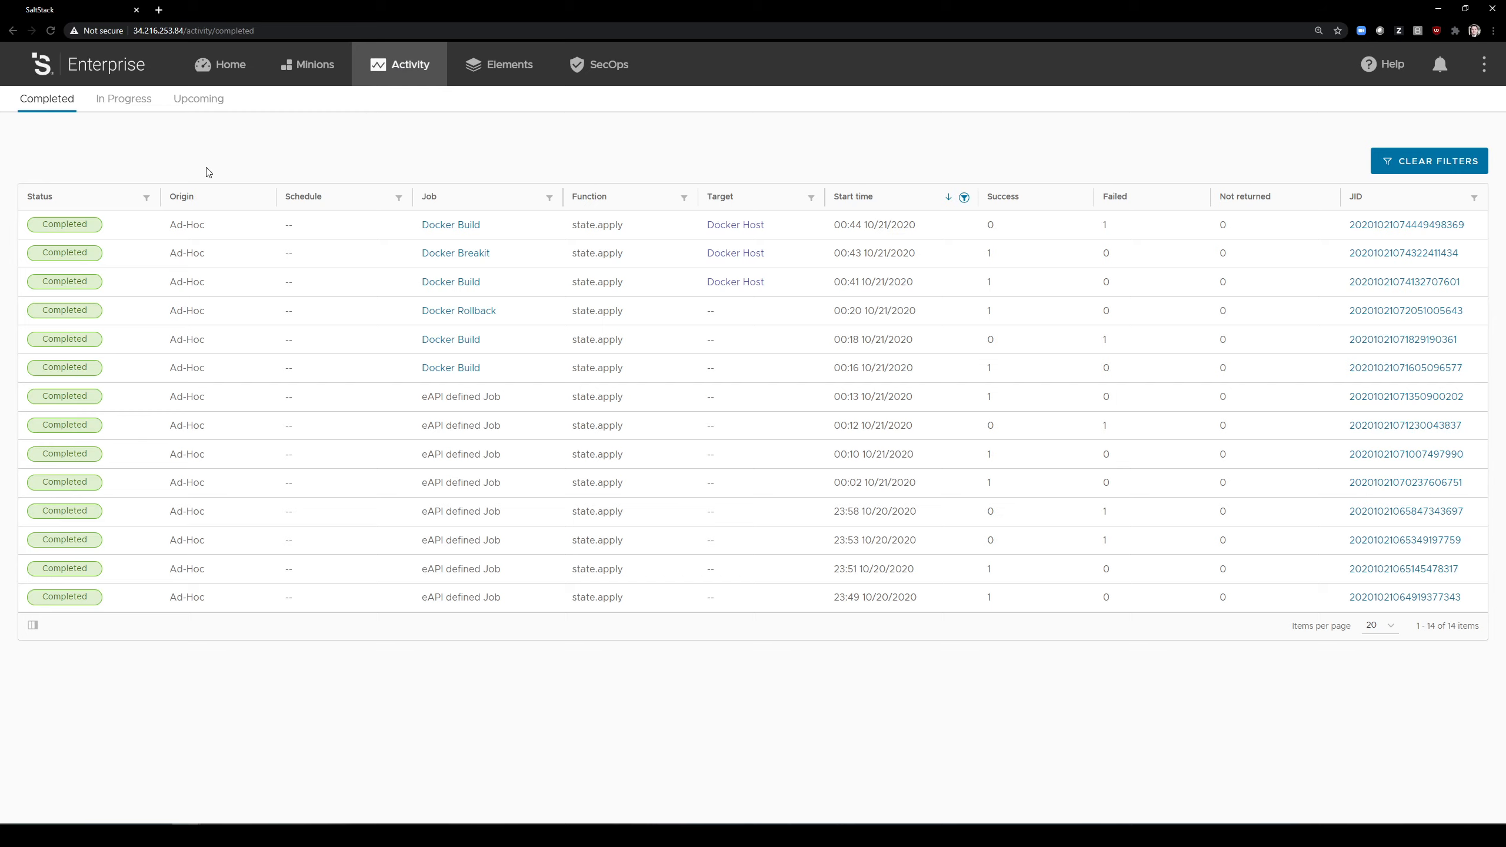
{"action": "left_click", "coordinate": [121, 105]}
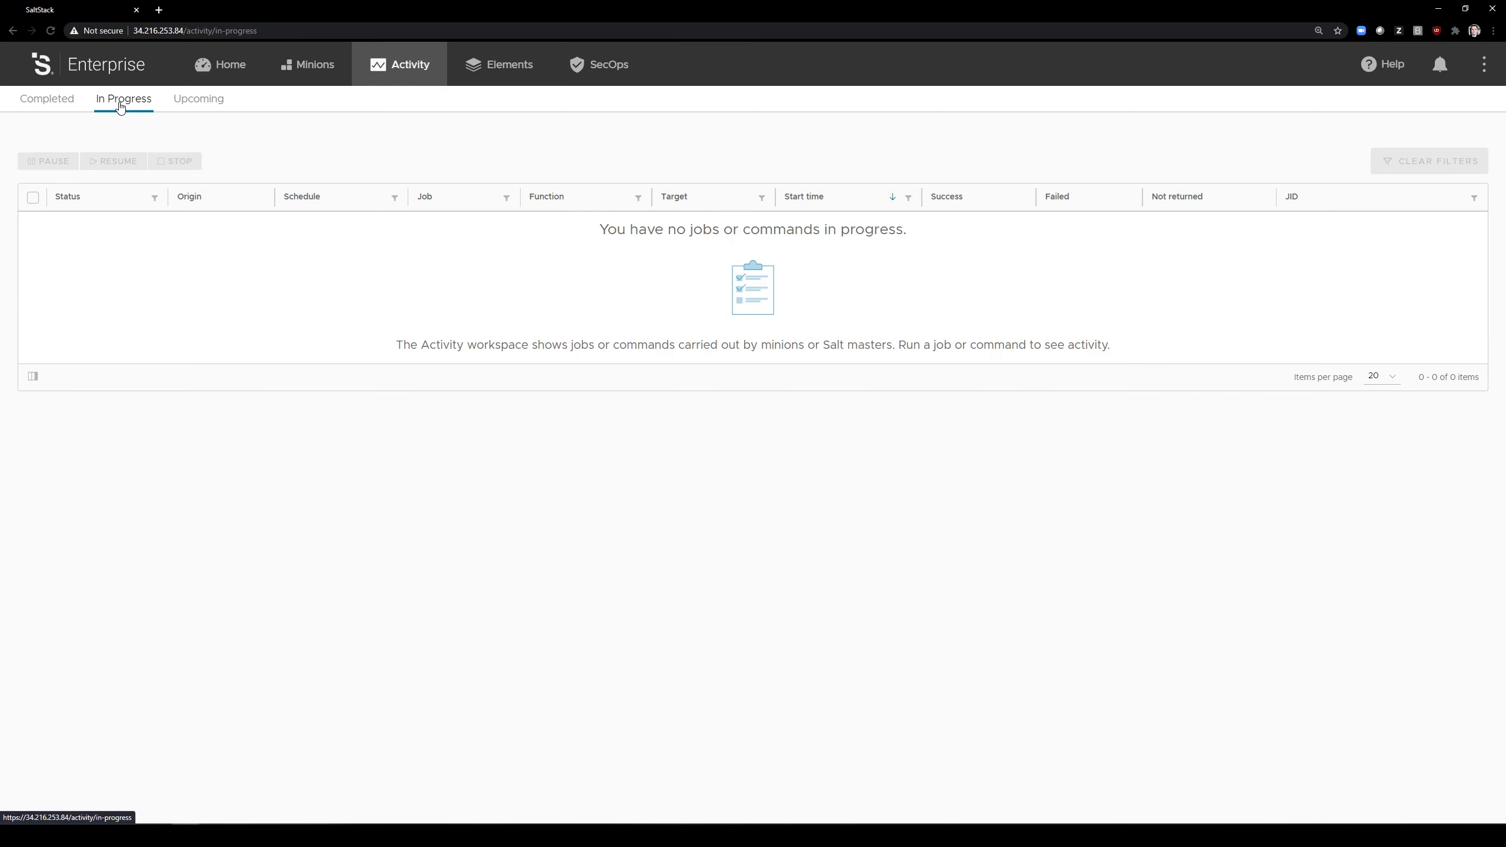
{"action": "left_click", "coordinate": [70, 105]}
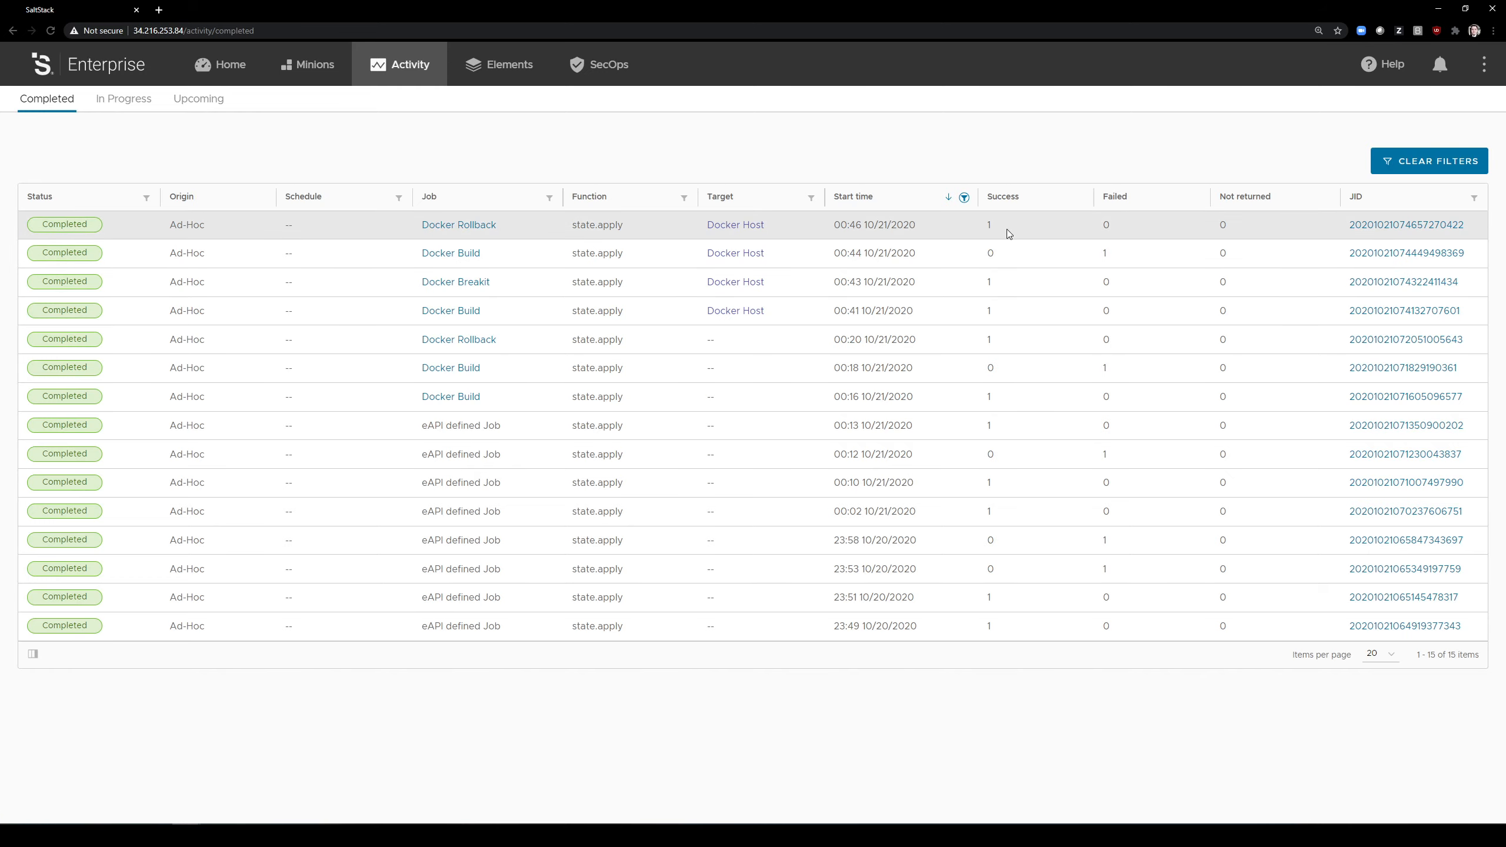
Step: Open the newest Docker Rollback run and examine its Highstate details for the run_build and git_revert states
{"action": "left_click", "coordinate": [1418, 225]}
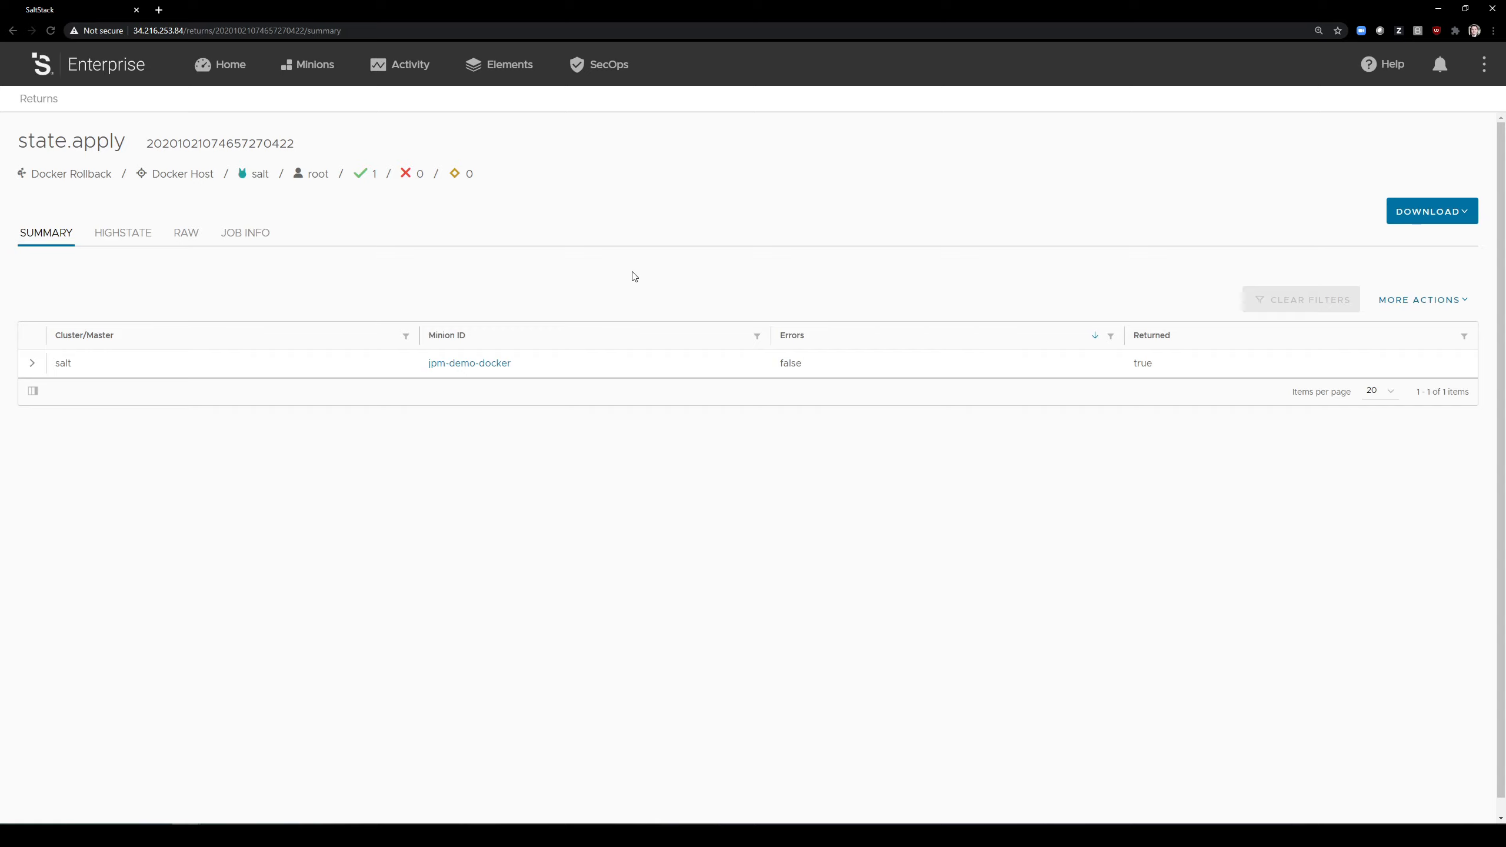
{"action": "left_click", "coordinate": [132, 237]}
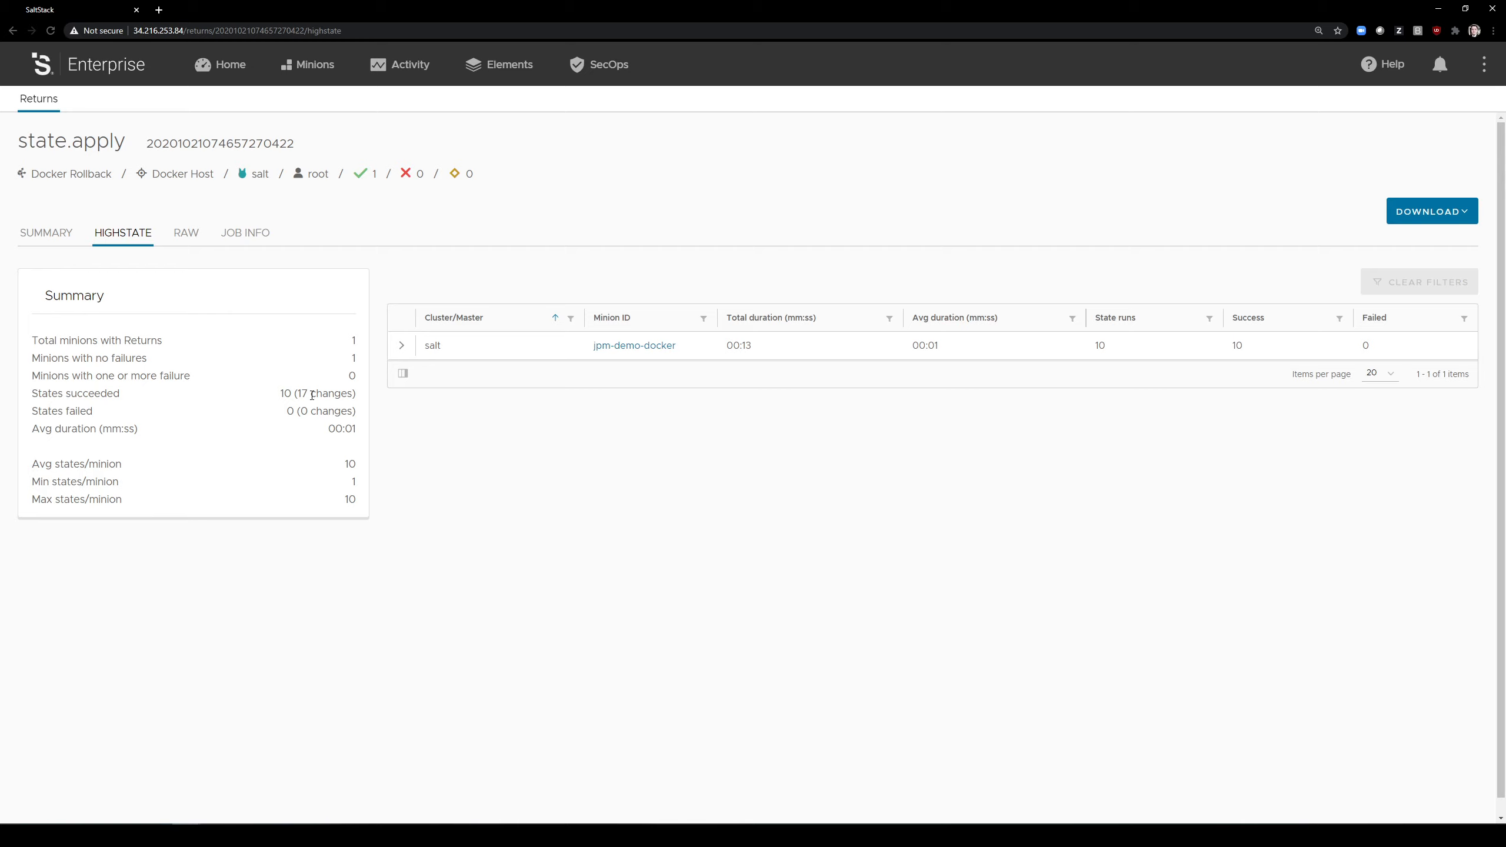
{"action": "left_click", "coordinate": [401, 345]}
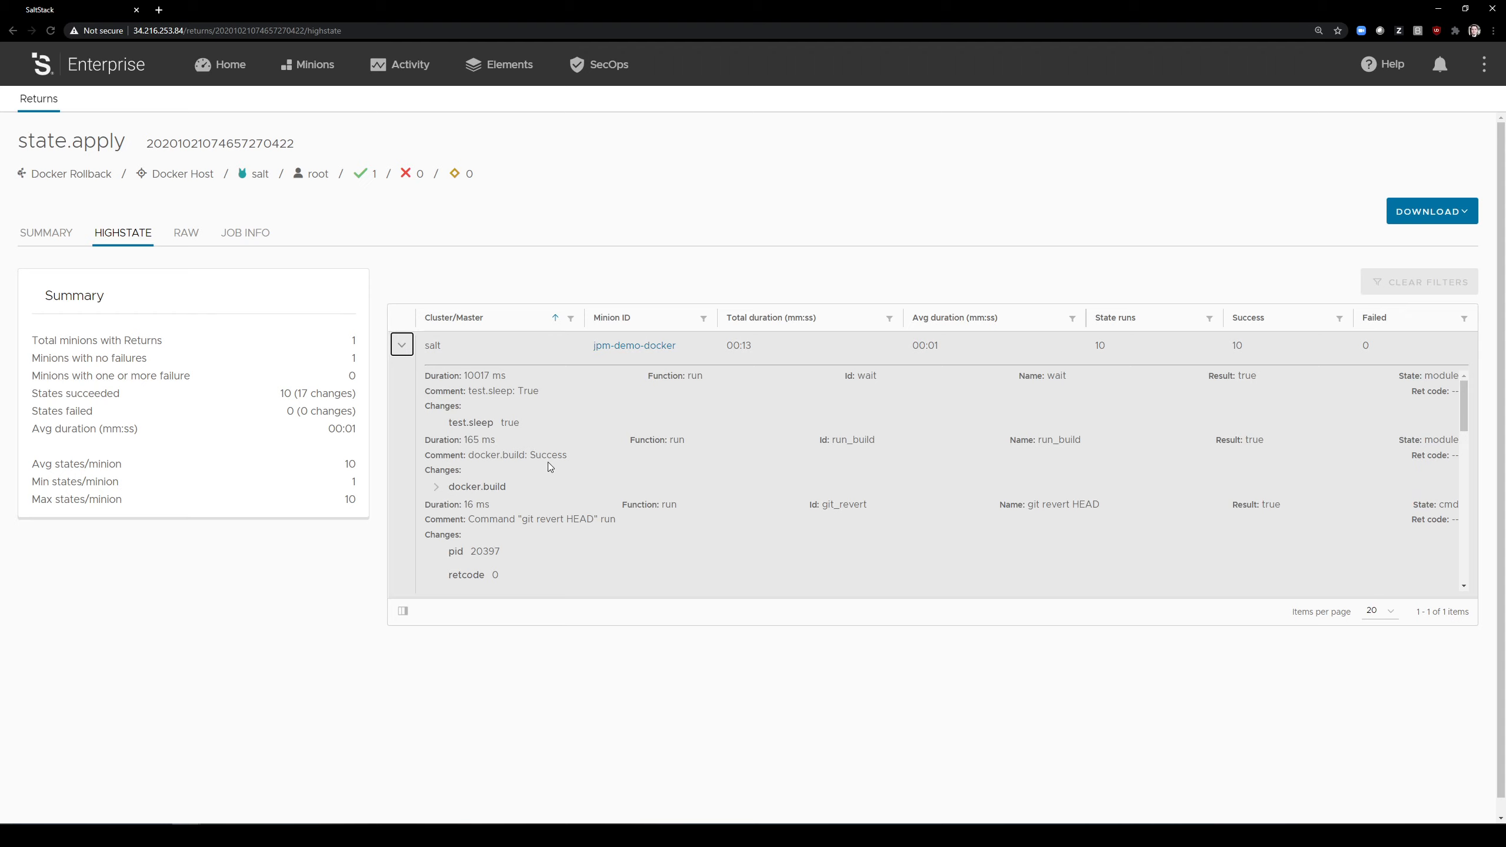
{"action": "scroll", "coordinate": [654, 483], "scroll_direction": "down", "scroll_amount": 1}
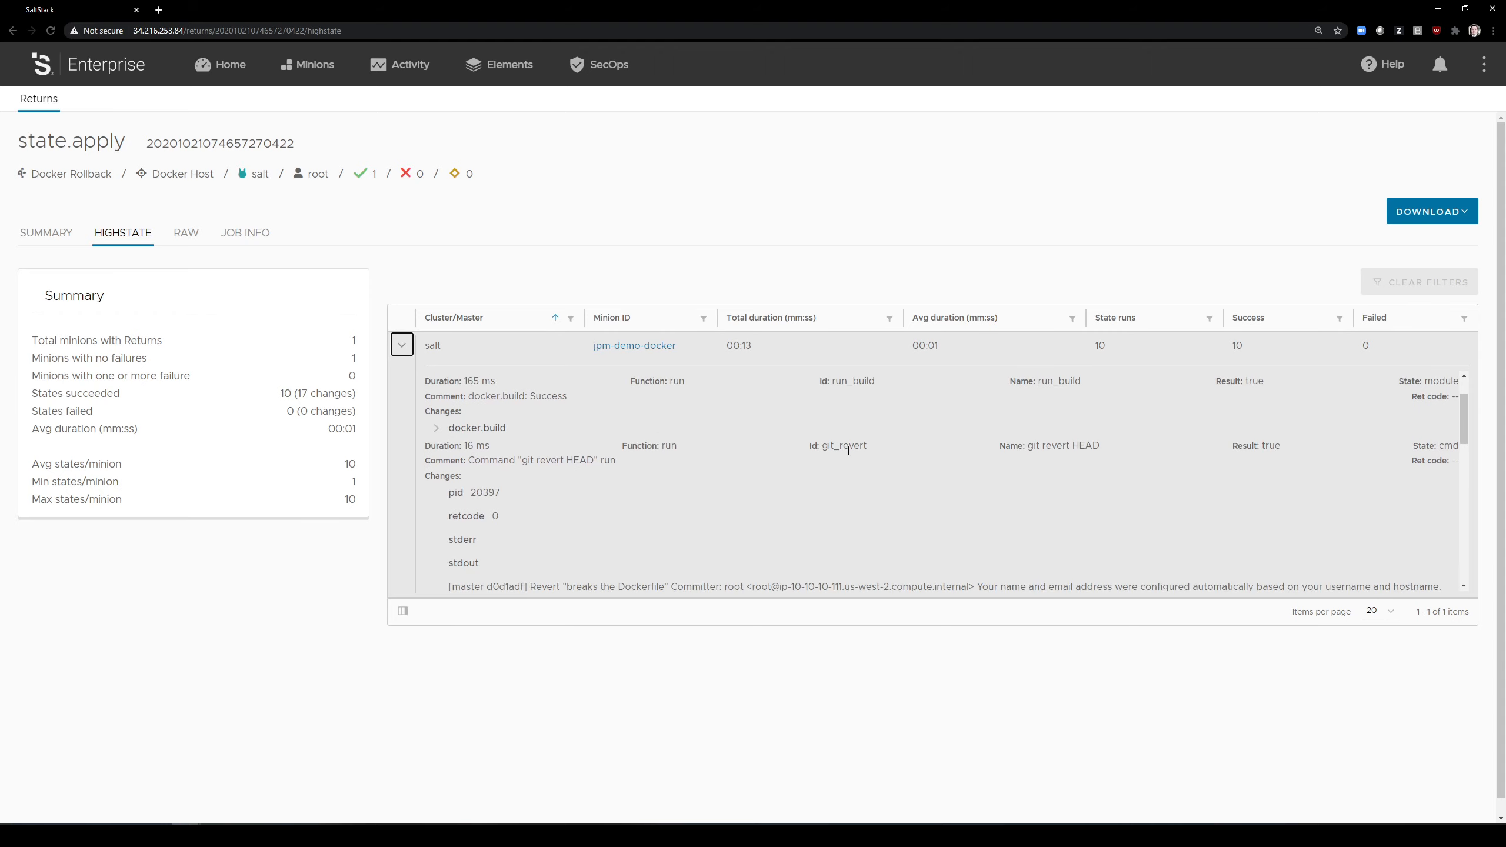
{"action": "scroll", "coordinate": [848, 451], "scroll_direction": "down", "scroll_amount": 1}
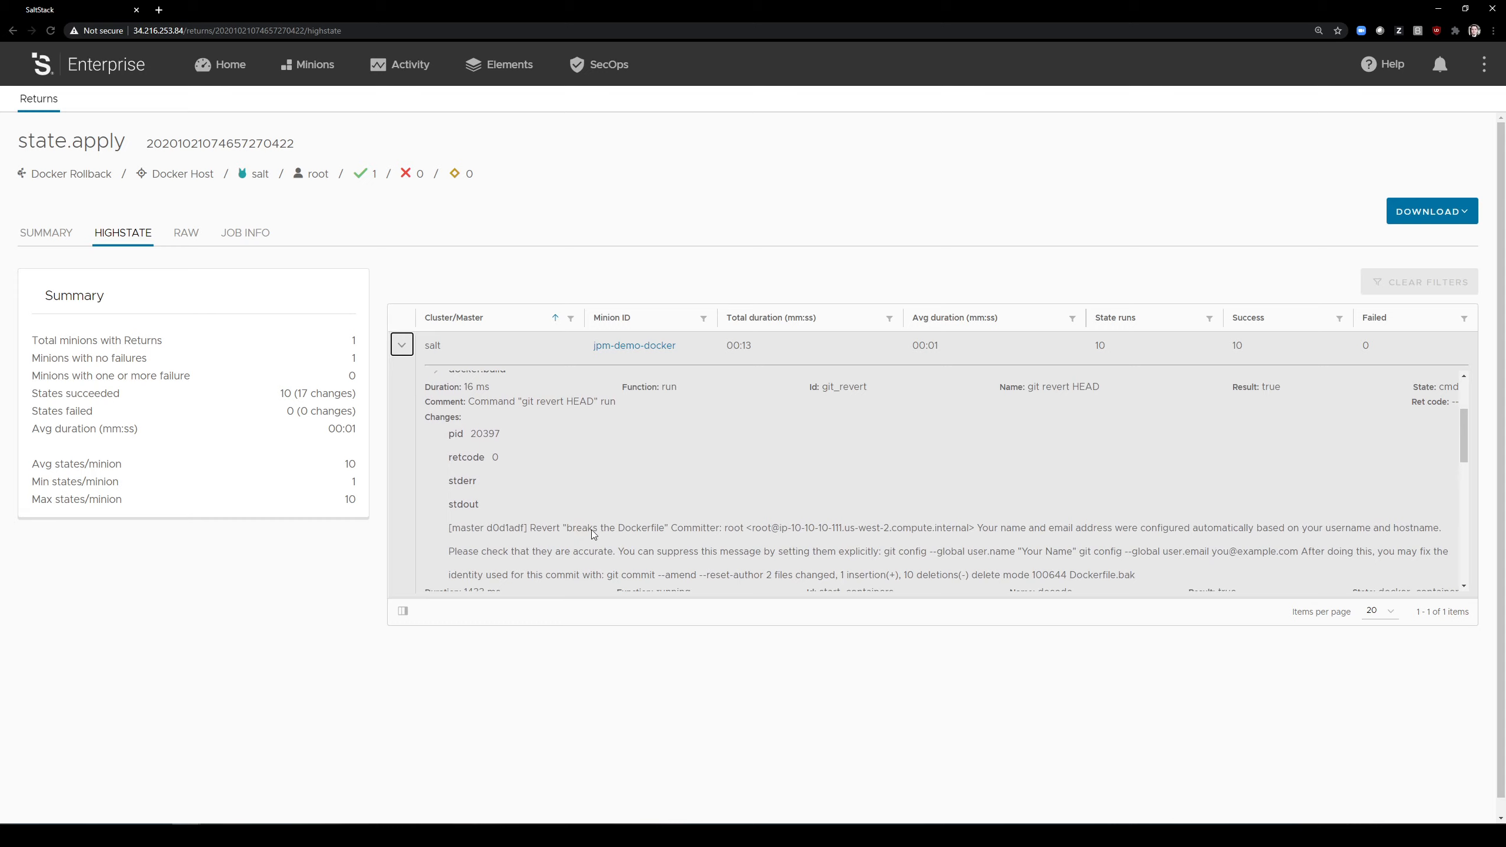
{"action": "scroll", "coordinate": [591, 530], "scroll_direction": "down", "scroll_amount": 1}
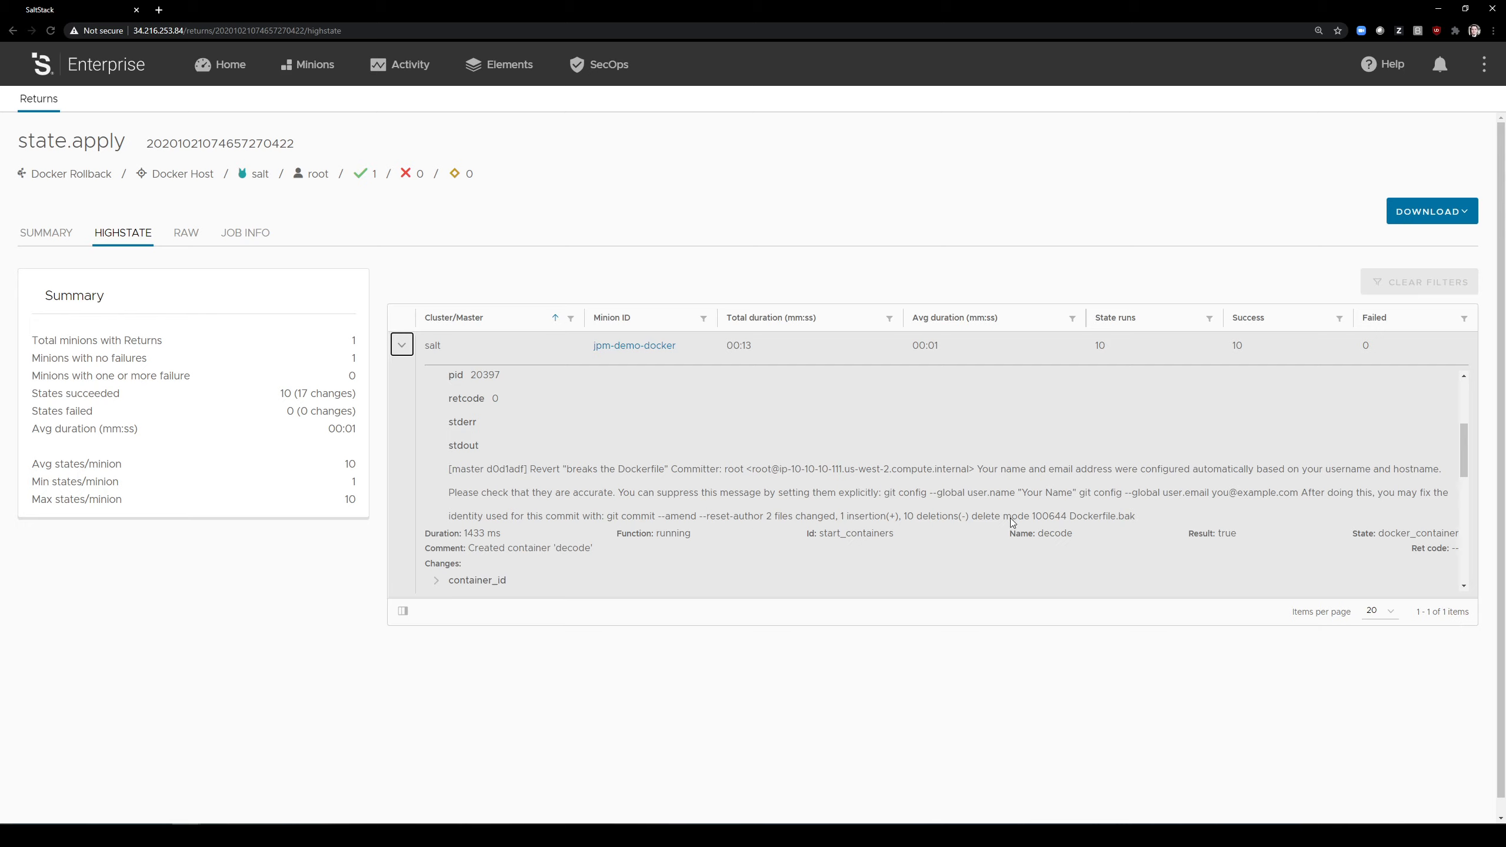
Step: Examine the rollback's container start with its container_id change, plus the unit_test, notify_on_test_failure and set_current_image_grain states
{"action": "scroll", "coordinate": [924, 521], "scroll_direction": "up", "scroll_amount": 3}
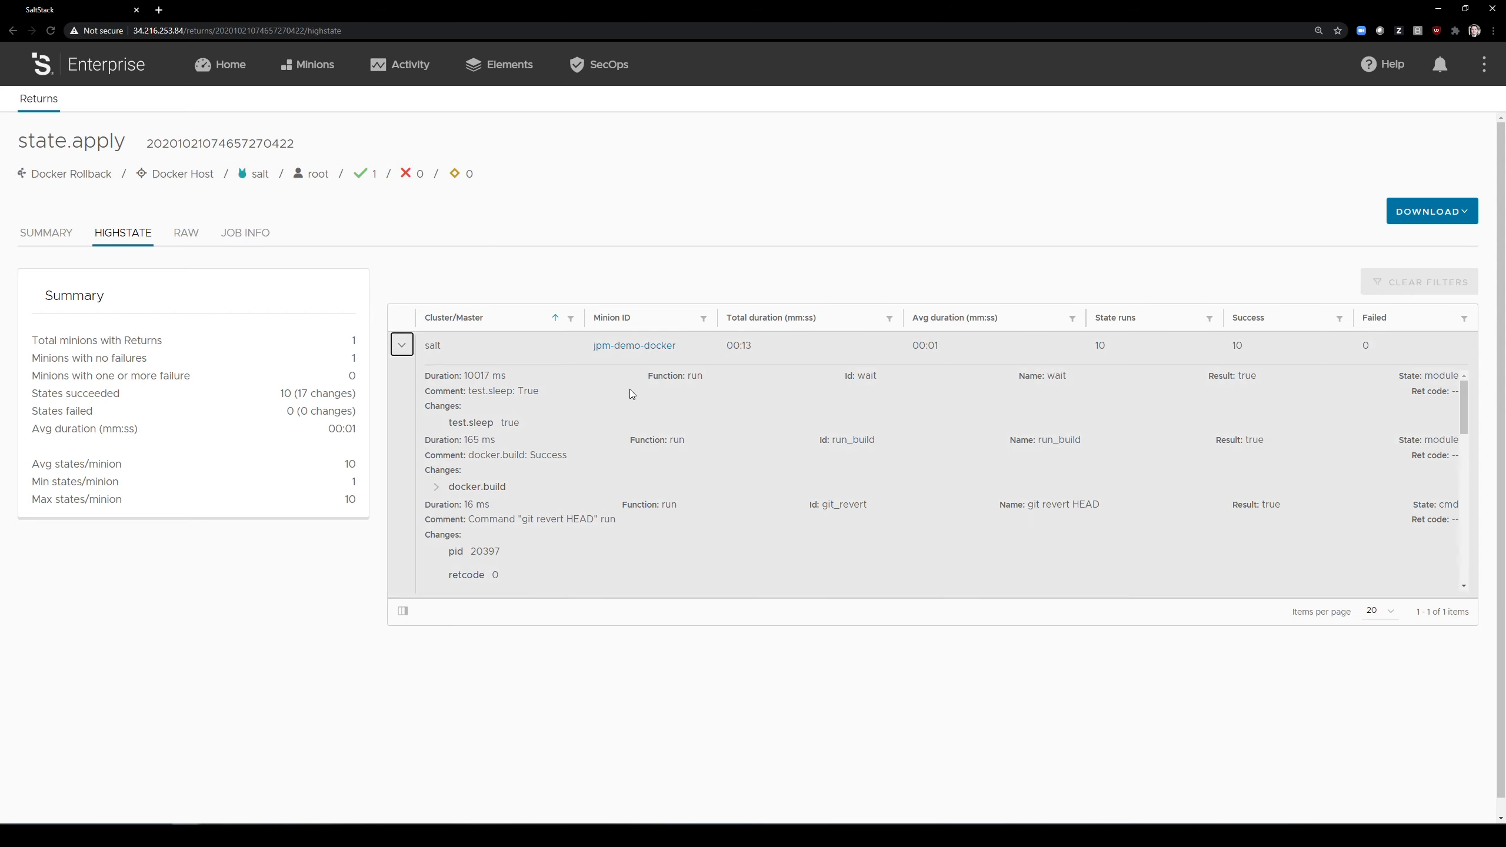
{"action": "scroll", "coordinate": [765, 488], "scroll_direction": "down", "scroll_amount": 1}
{"action": "scroll", "coordinate": [764, 488], "scroll_direction": "down", "scroll_amount": 5}
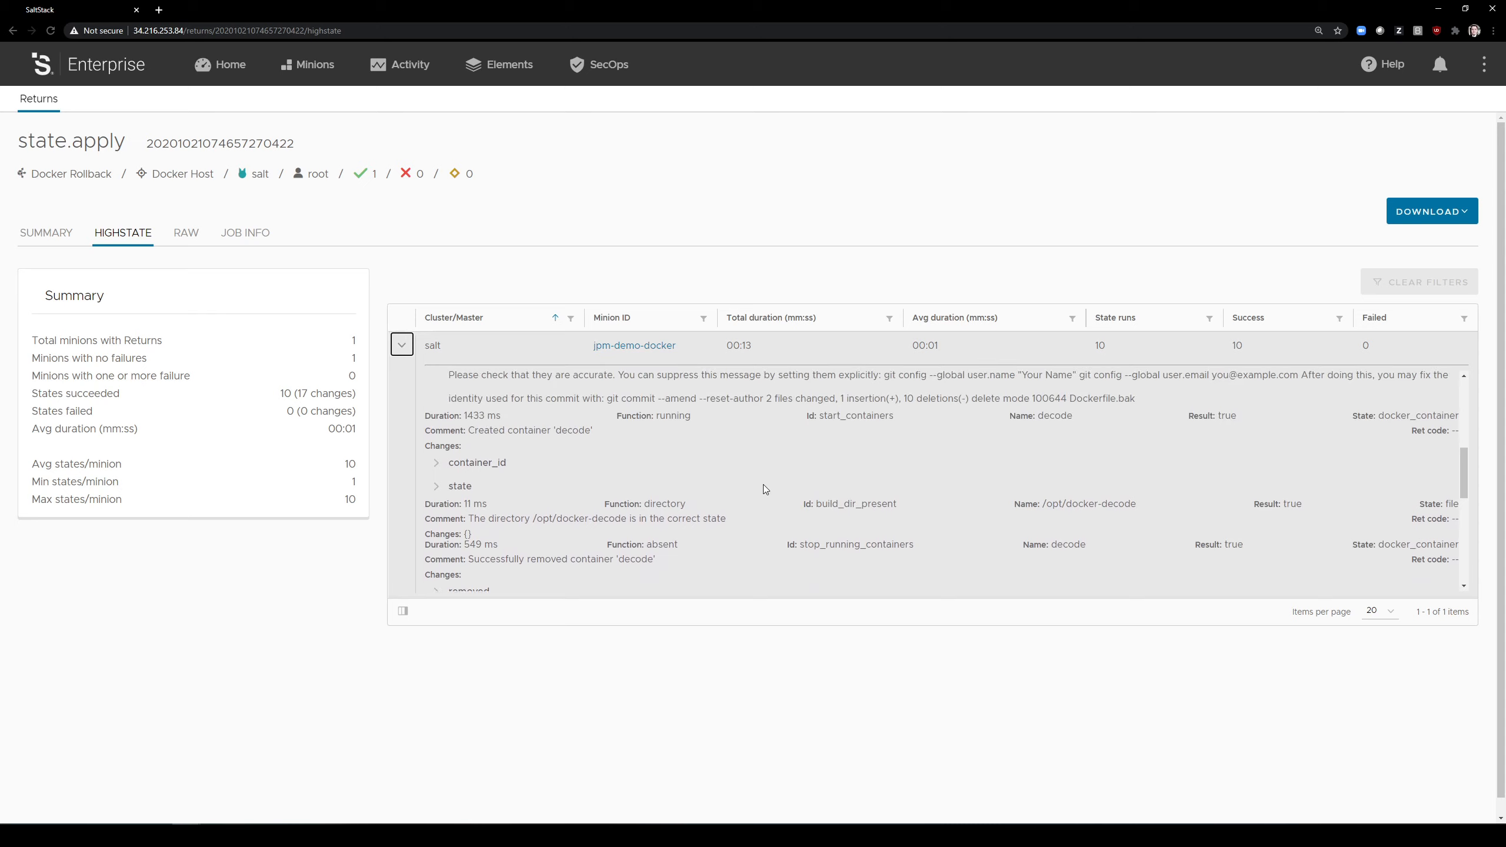
{"action": "scroll", "coordinate": [762, 485], "scroll_direction": "down", "scroll_amount": 1}
{"action": "scroll", "coordinate": [818, 402], "scroll_direction": "up", "scroll_amount": 1}
{"action": "left_click", "coordinate": [449, 464]}
{"action": "scroll", "coordinate": [520, 488], "scroll_direction": "down", "scroll_amount": 1}
{"action": "scroll", "coordinate": [696, 478], "scroll_direction": "down", "scroll_amount": 1}
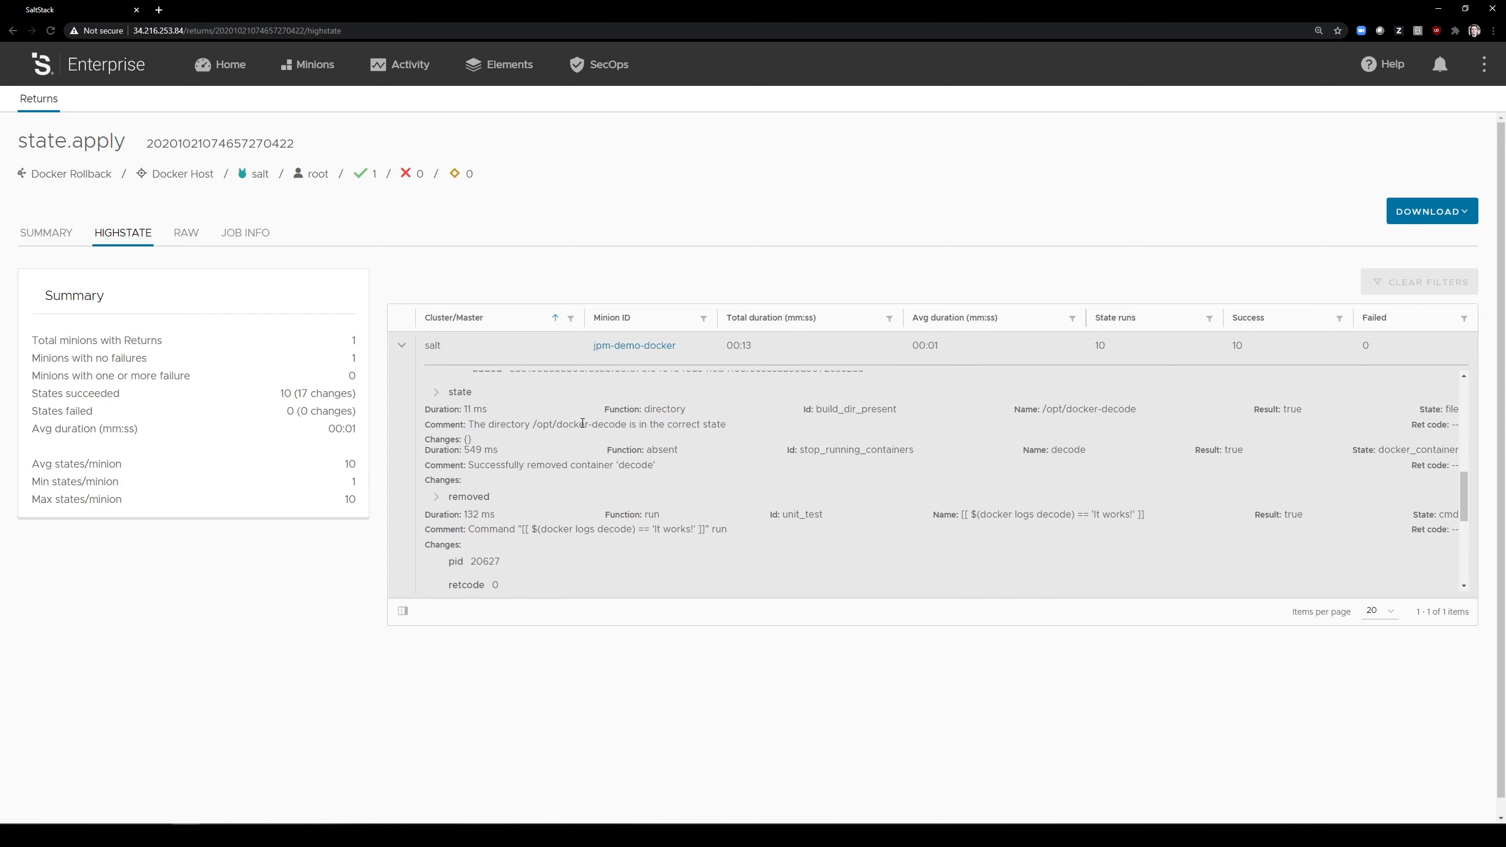
{"action": "scroll", "coordinate": [581, 415], "scroll_direction": "down", "scroll_amount": 2}
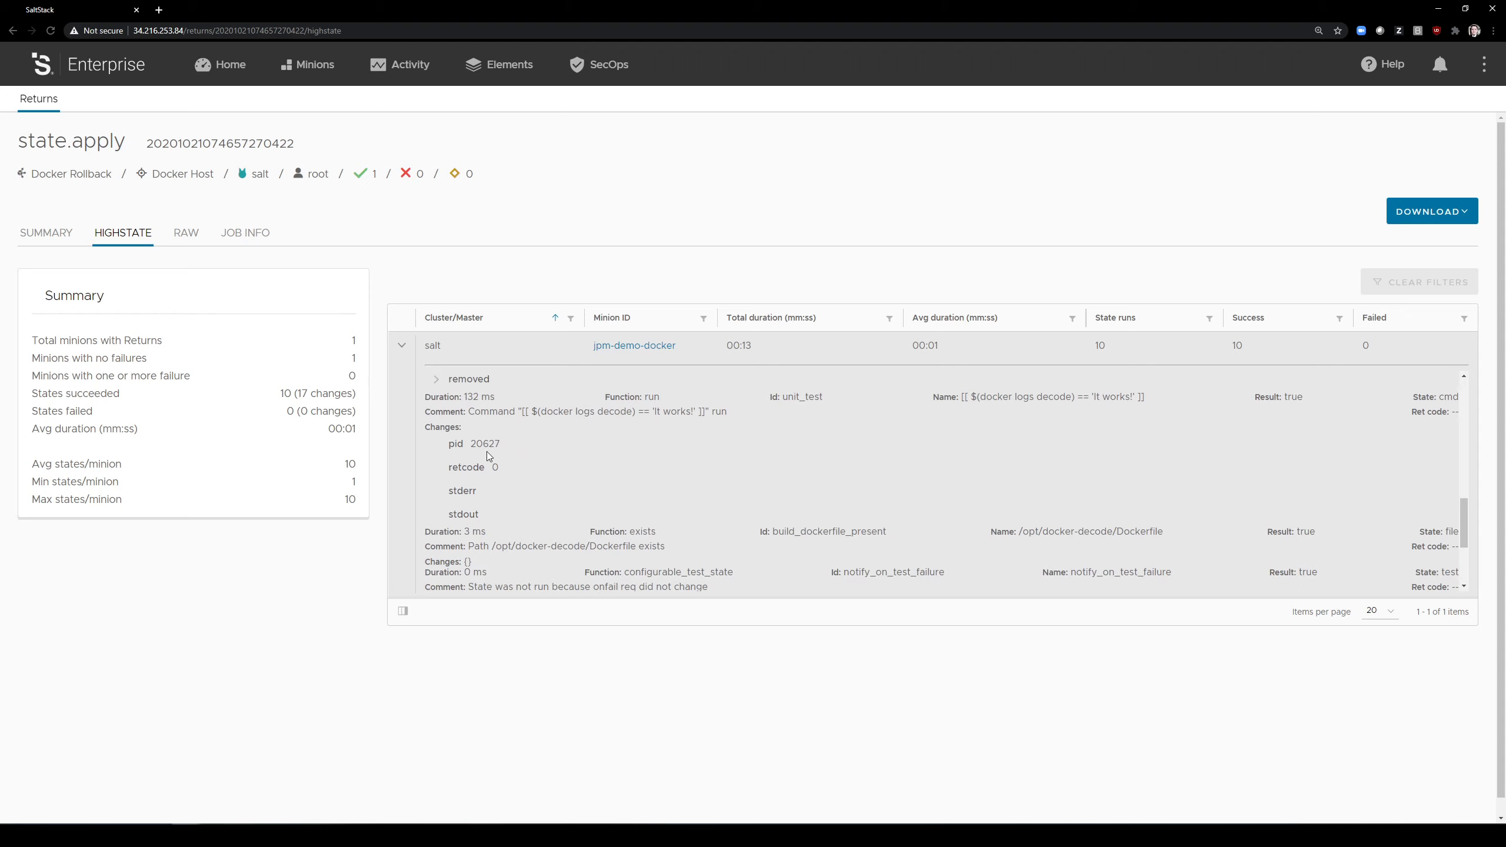
{"action": "scroll", "coordinate": [487, 469], "scroll_direction": "down", "scroll_amount": 1}
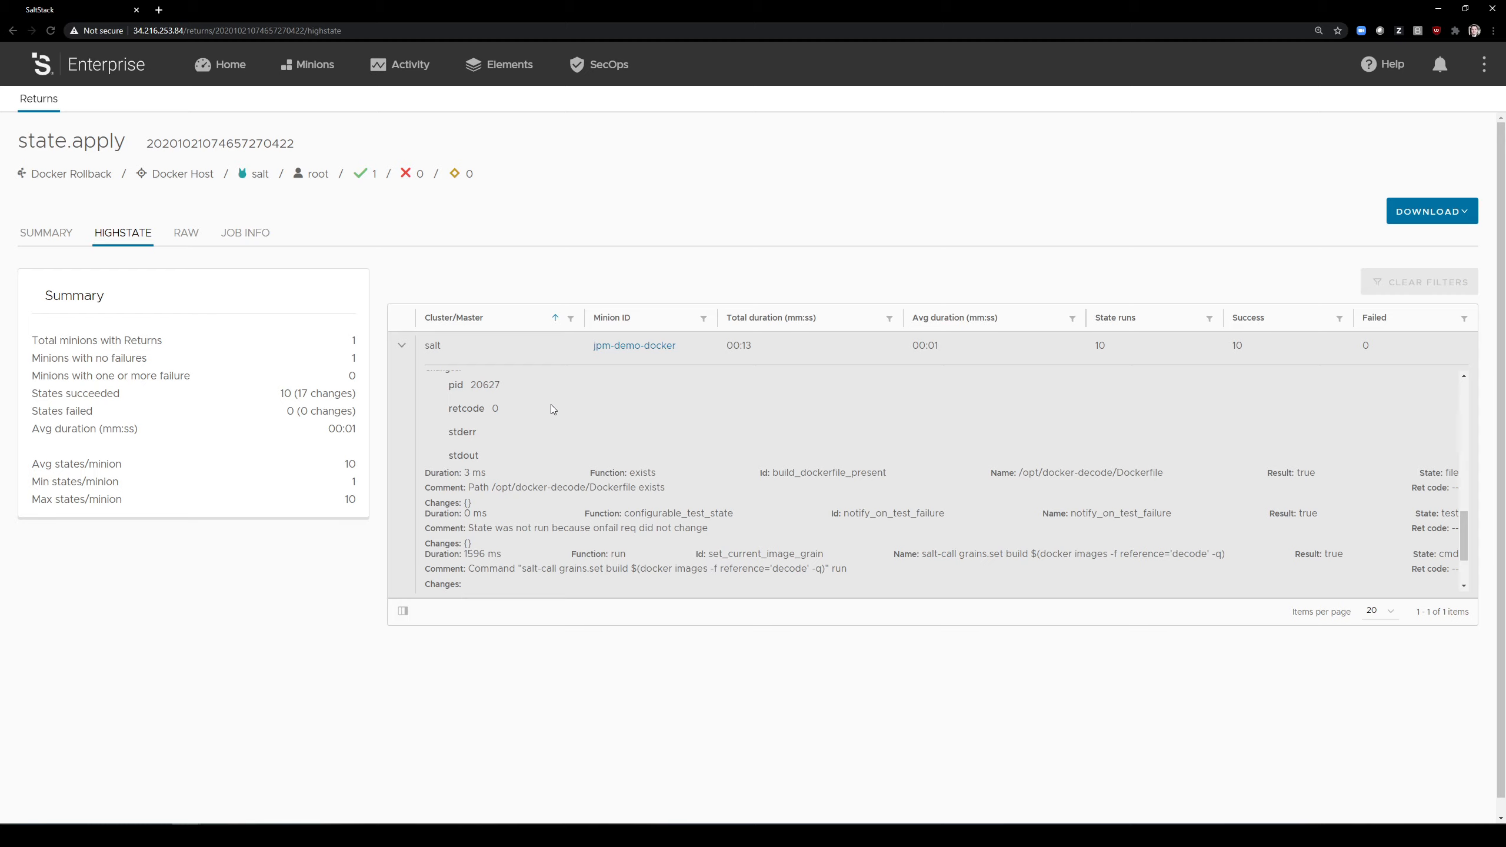
{"action": "scroll", "coordinate": [563, 410], "scroll_direction": "down", "scroll_amount": 1}
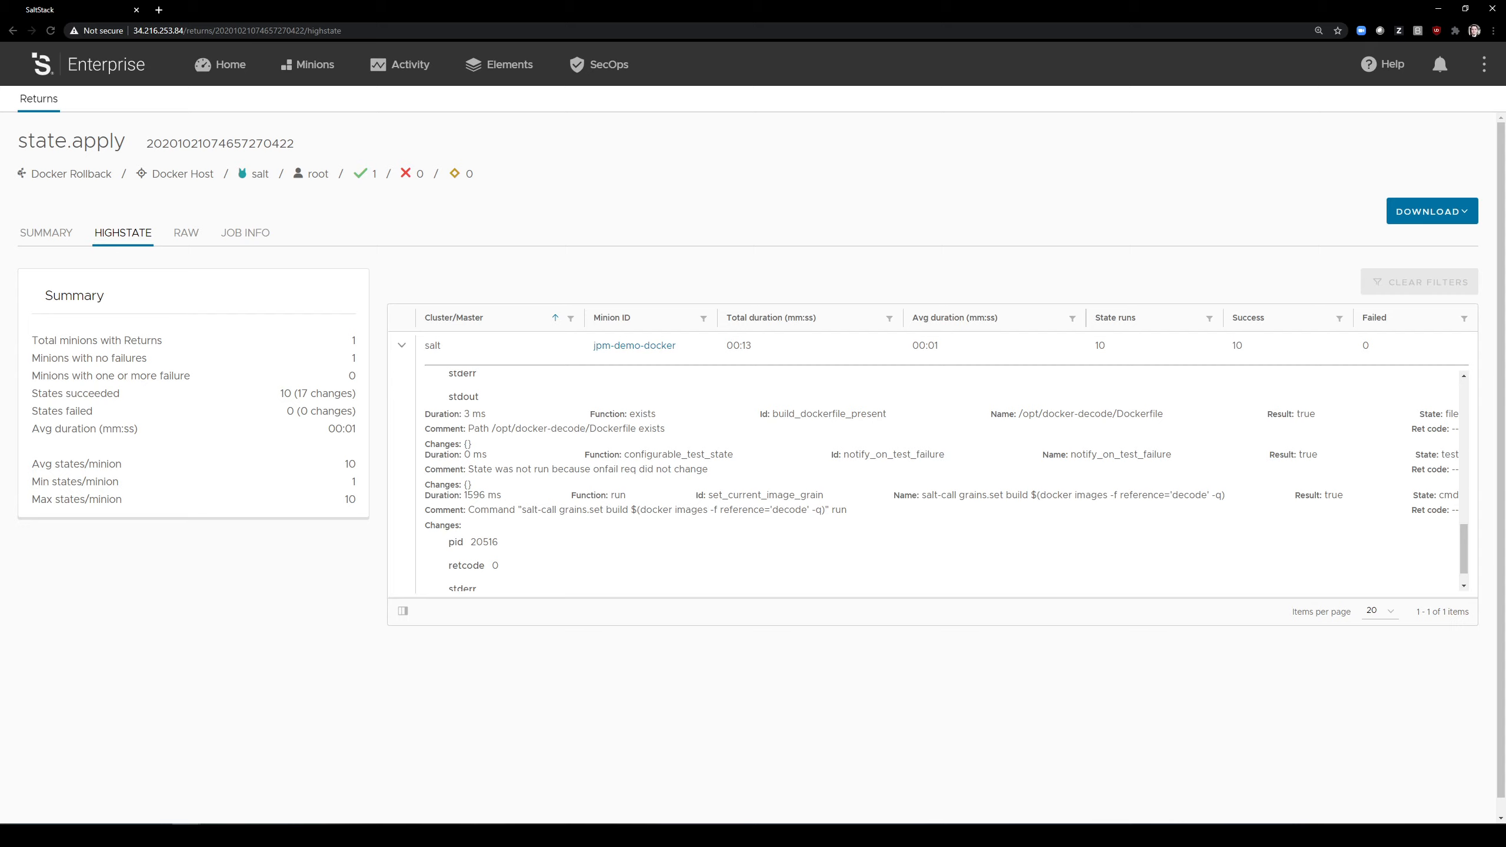
Step: Open the grains of the jpm-demo-docker minion in the Docker Host target
{"action": "left_click", "coordinate": [288, 66]}
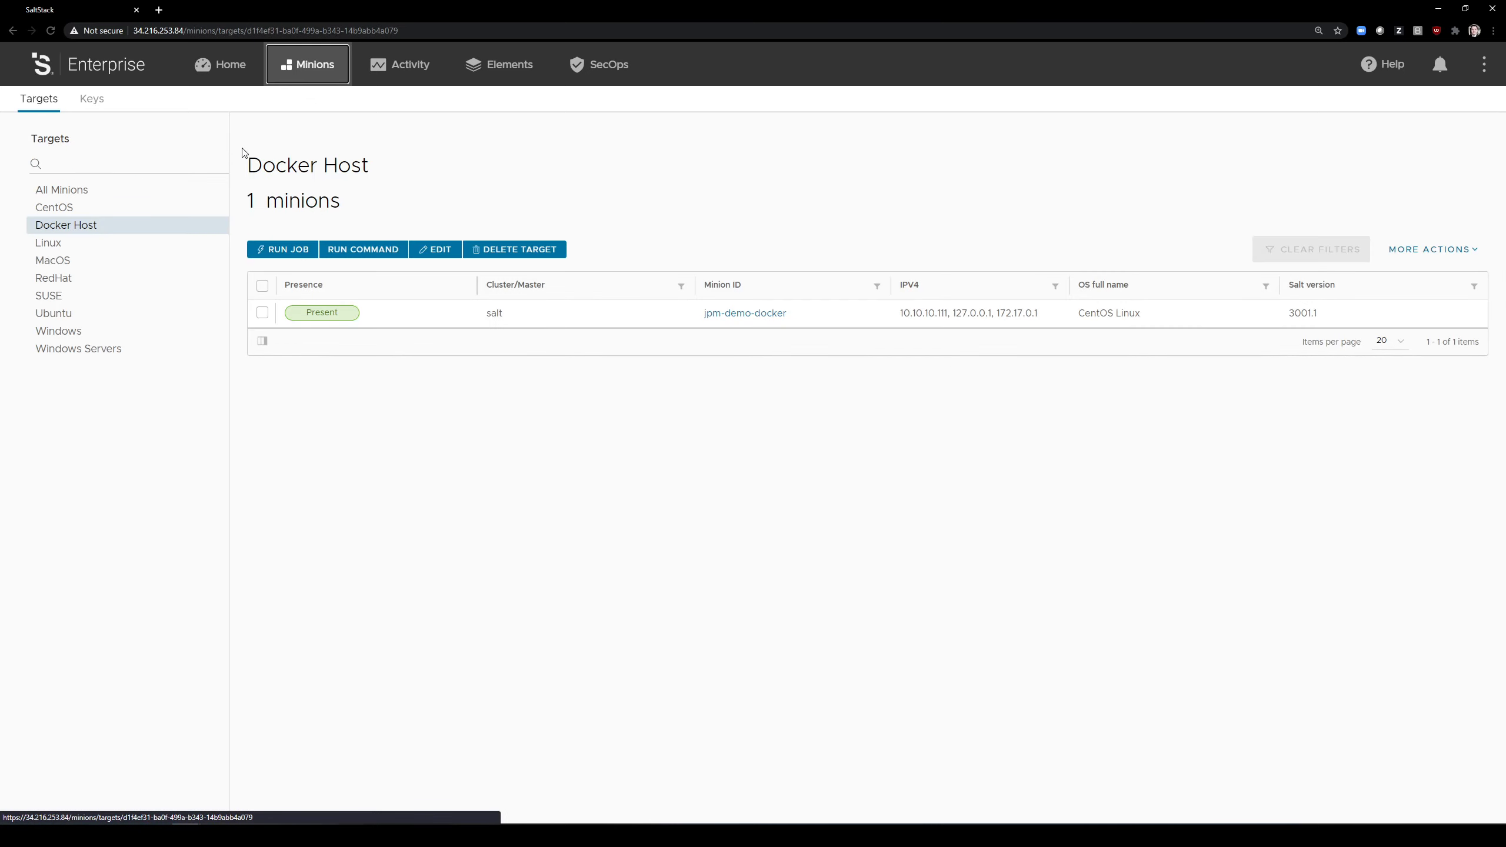
{"action": "left_click", "coordinate": [745, 313]}
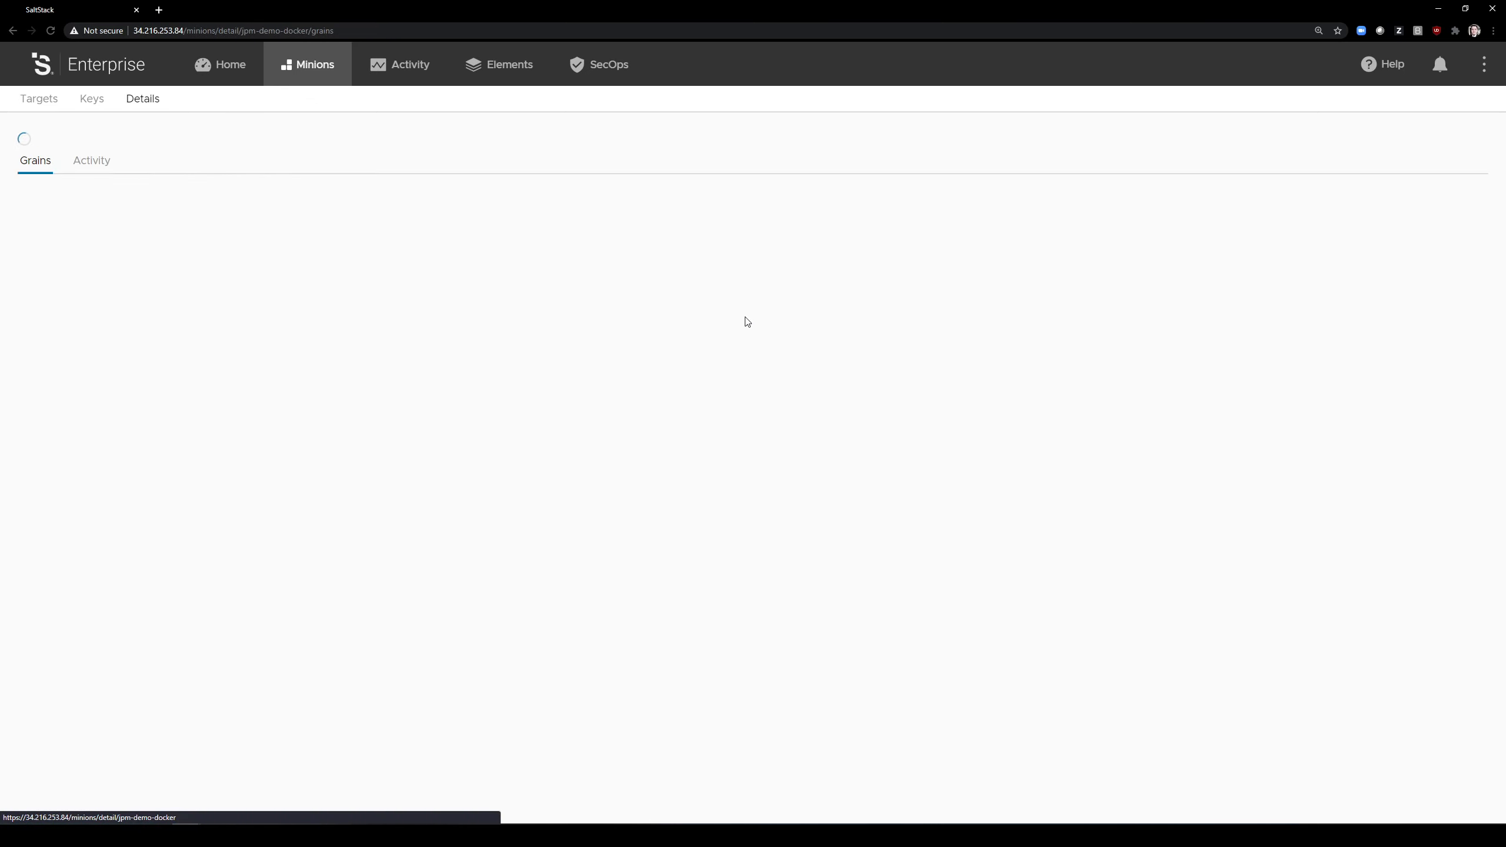